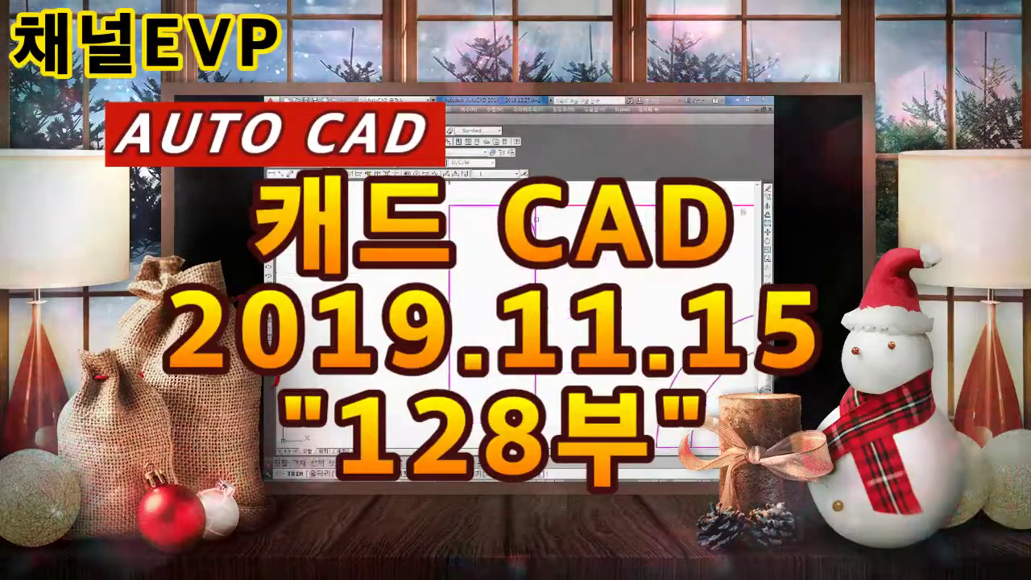
Offset the bottom centerline 10 units upward across the left wall.
scroll(522, 287, up, 4)
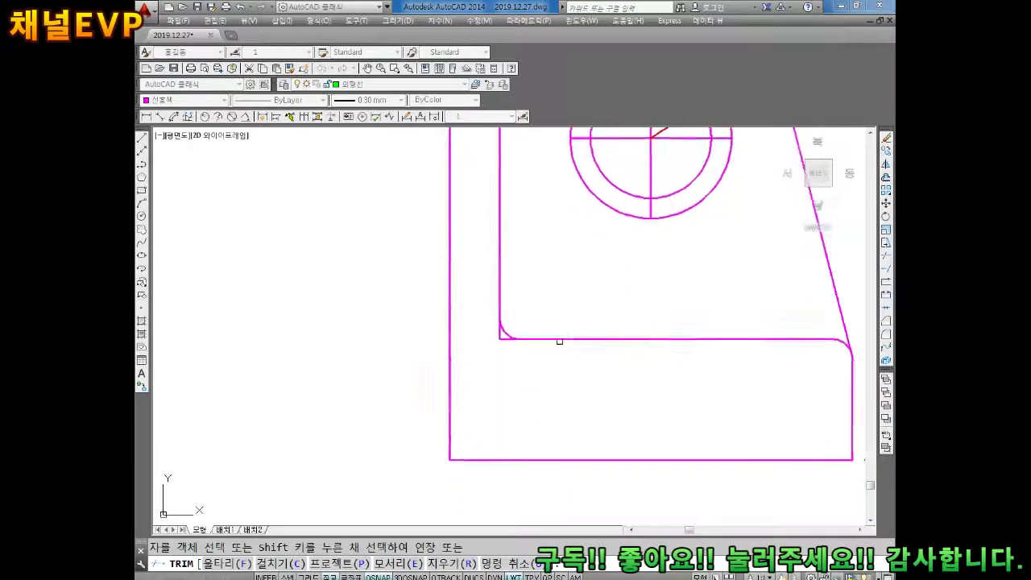
key(Escape)
scroll(461, 306, down, 6)
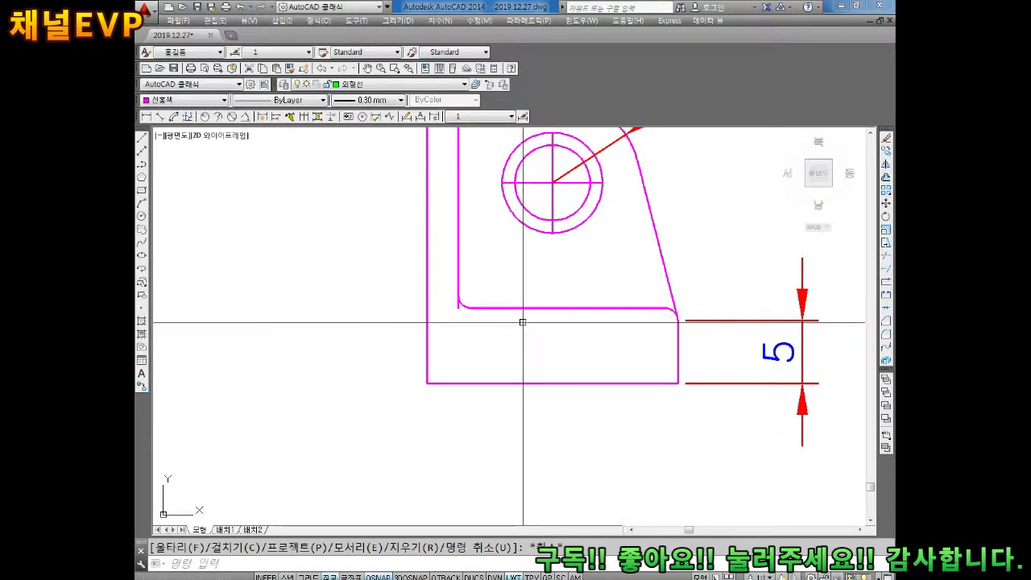
scroll(524, 318, down, 3)
scroll(491, 313, up, 1)
scroll(479, 310, down, 3)
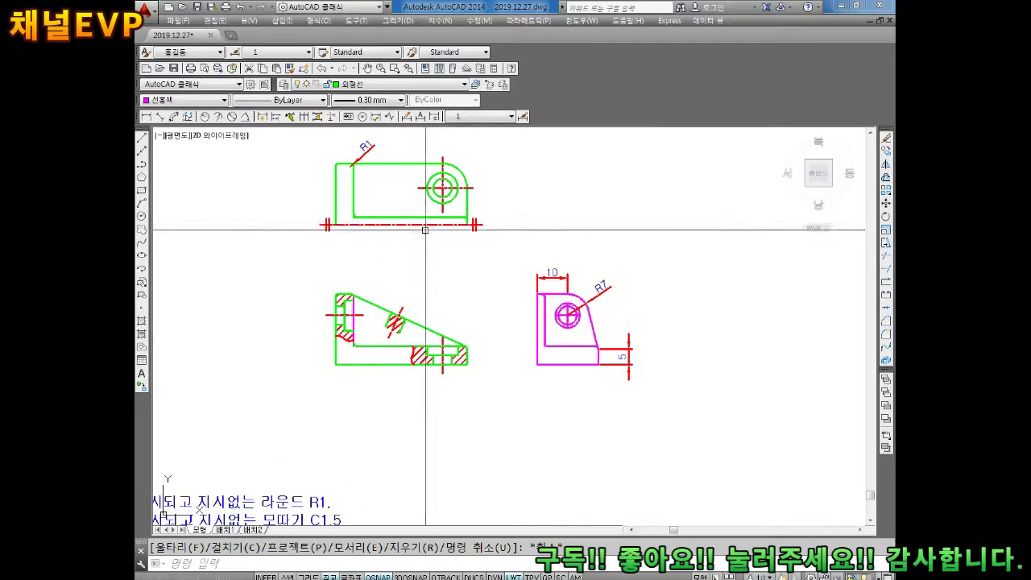
scroll(383, 225, up, 3)
scroll(391, 226, up, 2)
key(Escape)
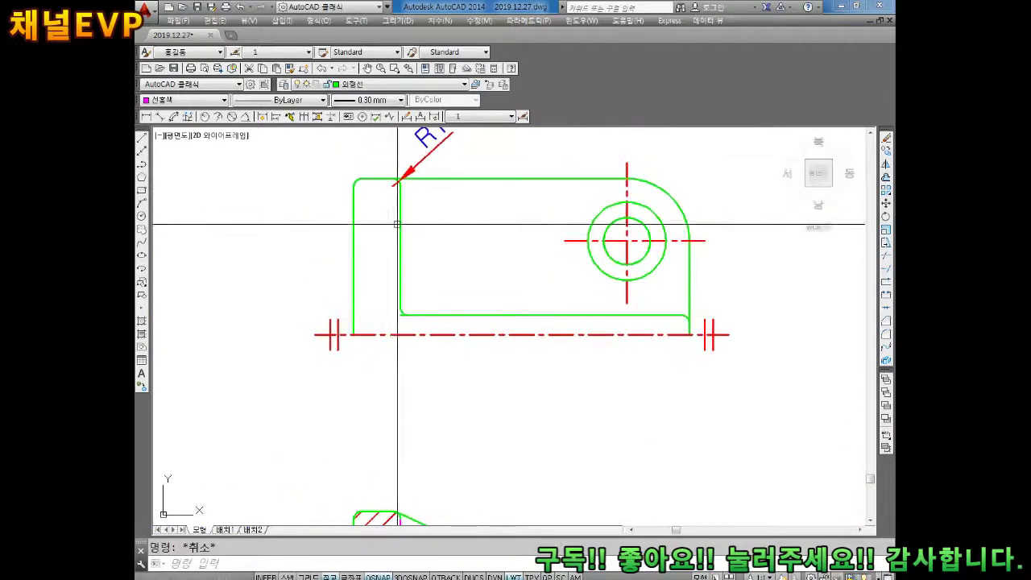
text(o)
key(Return)
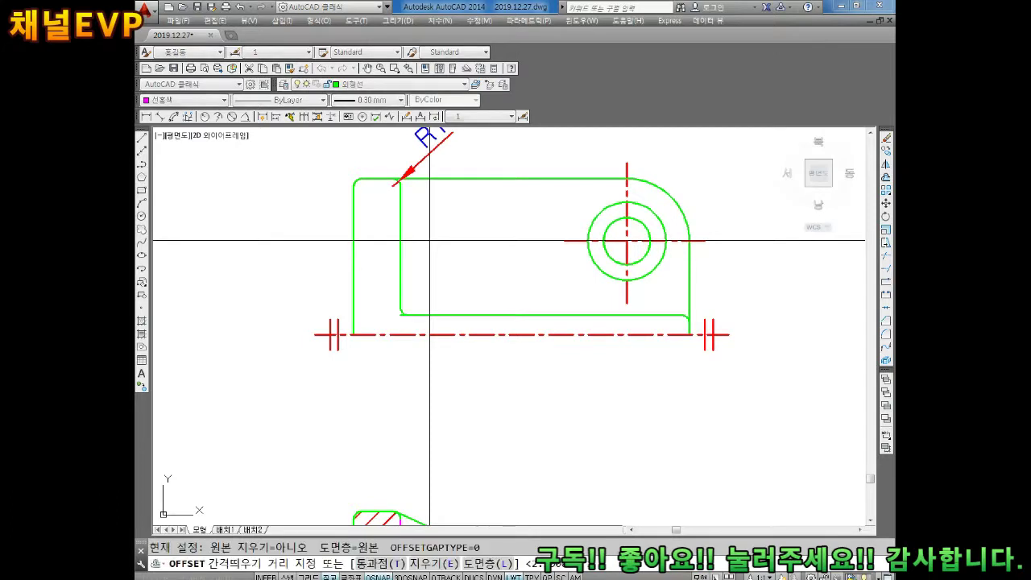
text(10)
key(Return)
click(385, 335)
click(375, 265)
key(Escape)
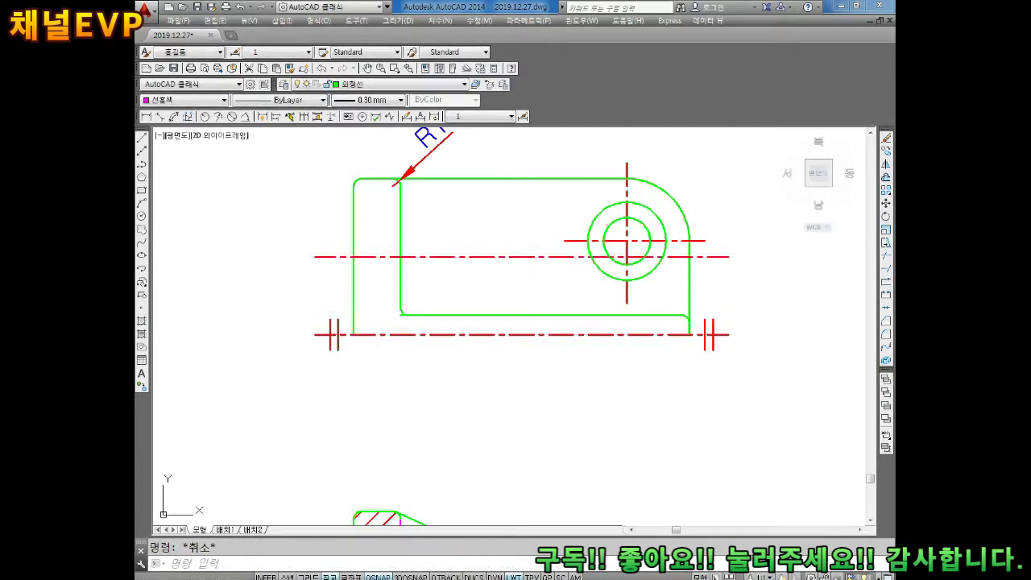
Trim the new centerline off to the right of the wall.
key(Return)
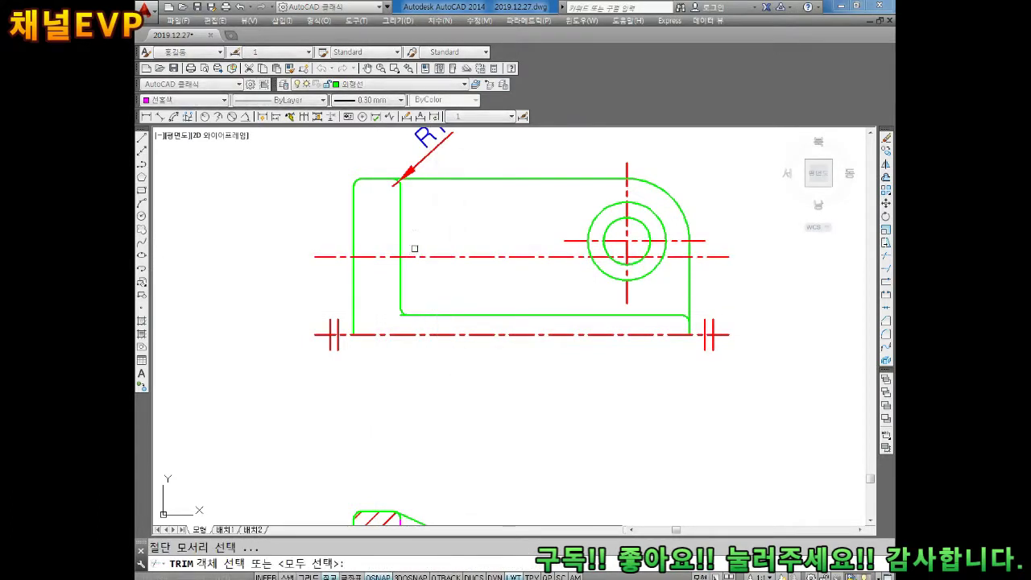
key(Return)
click(475, 257)
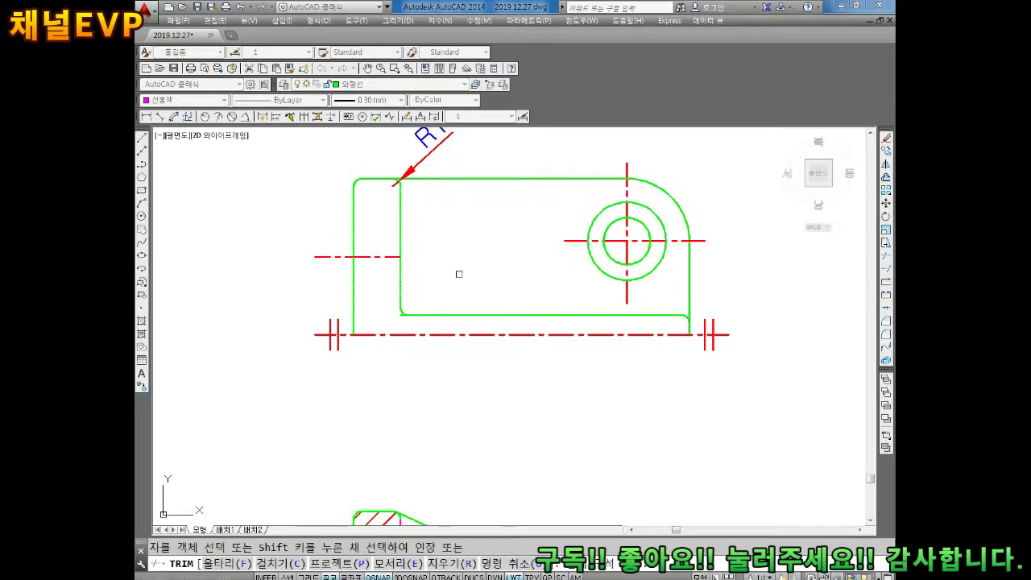
key(Escape)
Stretch both ends of the short centerline just past the wall outlines.
click(394, 257)
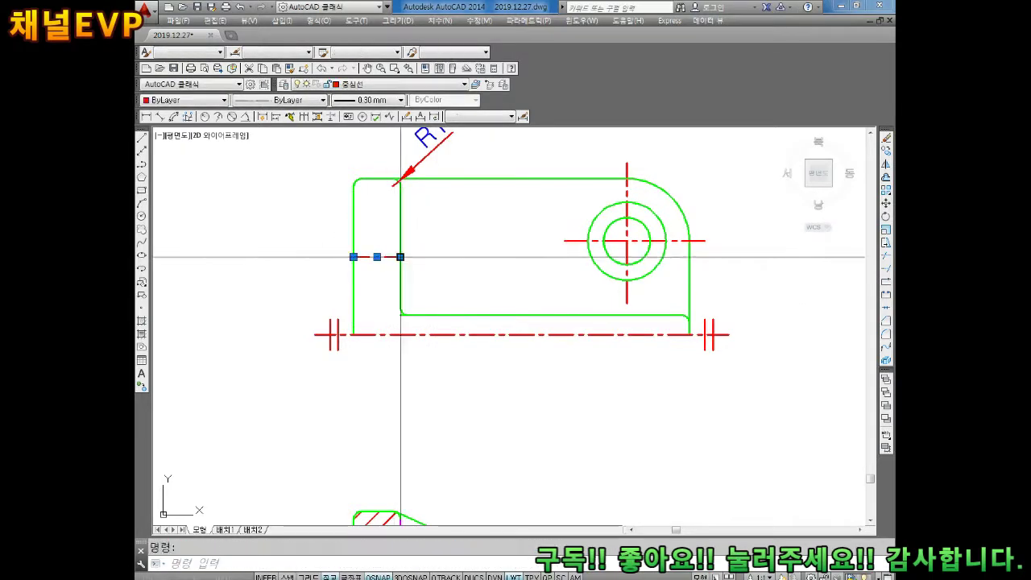
click(400, 257)
key(Return)
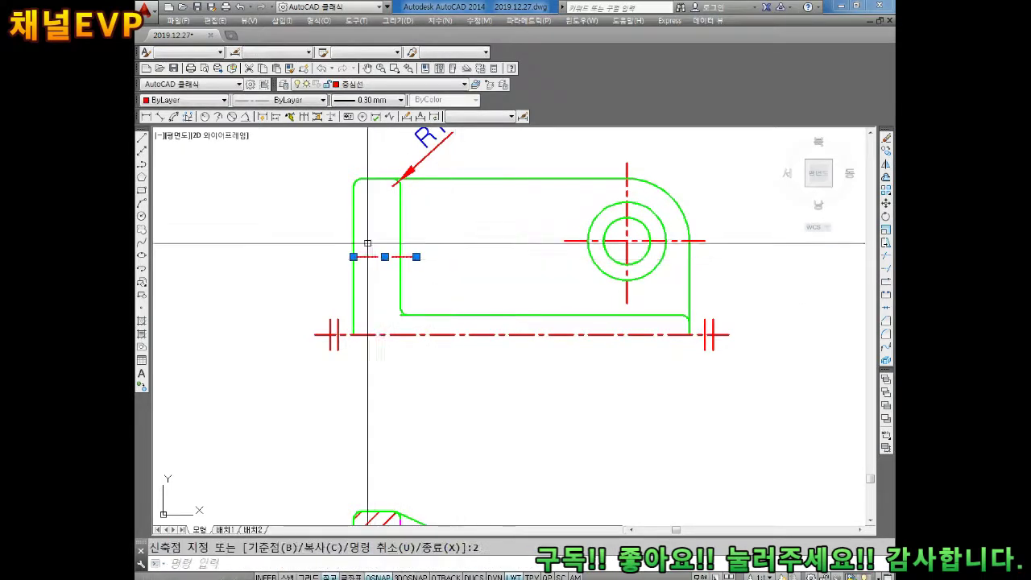
click(353, 257)
key(Escape)
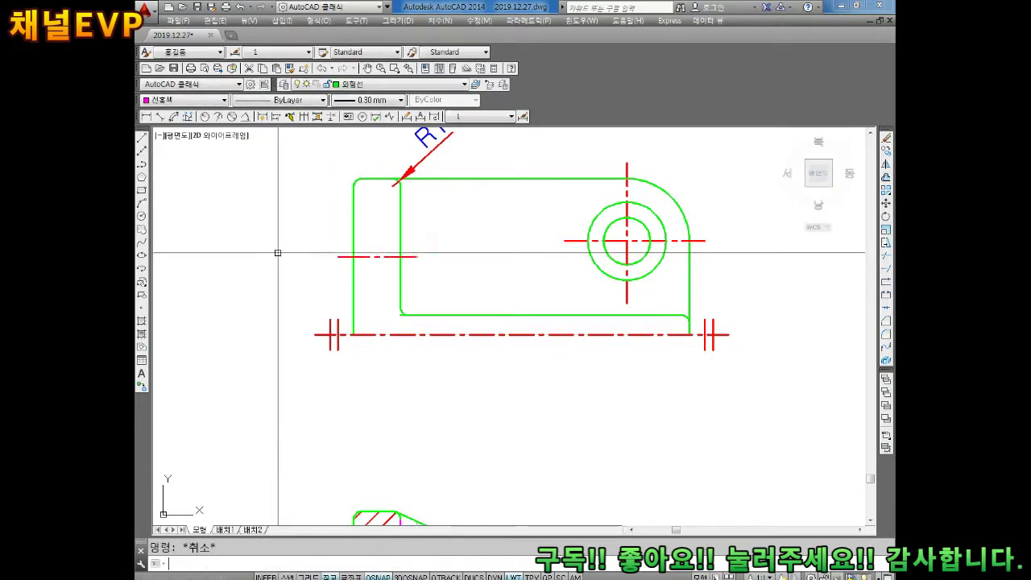
Pan and zoom to bring the base of the magenta side view into view.
scroll(495, 306, down, 2)
middle_drag(495, 307, 433, 256)
scroll(434, 256, down, 2)
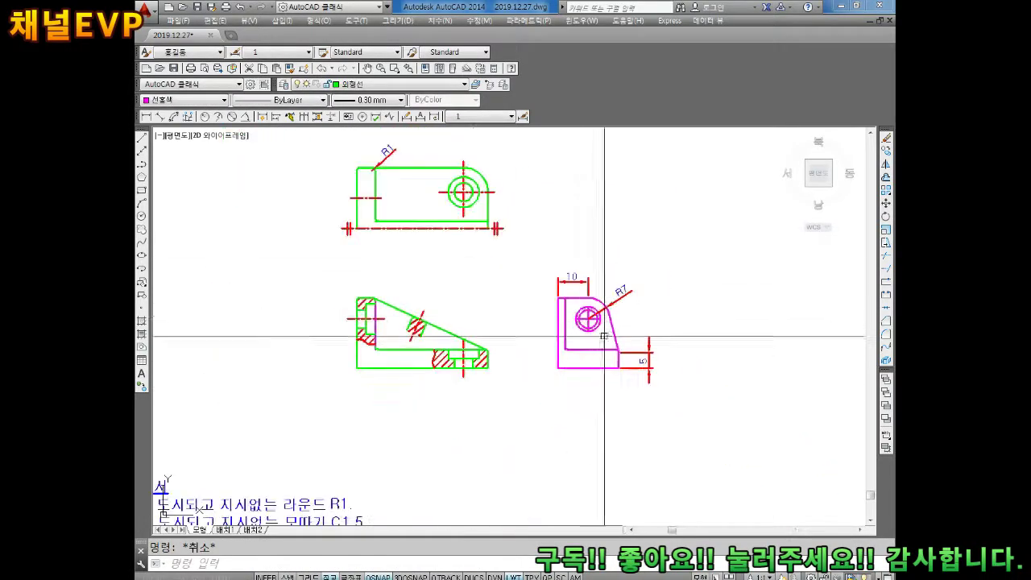
scroll(602, 351, up, 2)
middle_drag(602, 351, 549, 330)
scroll(549, 330, up, 2)
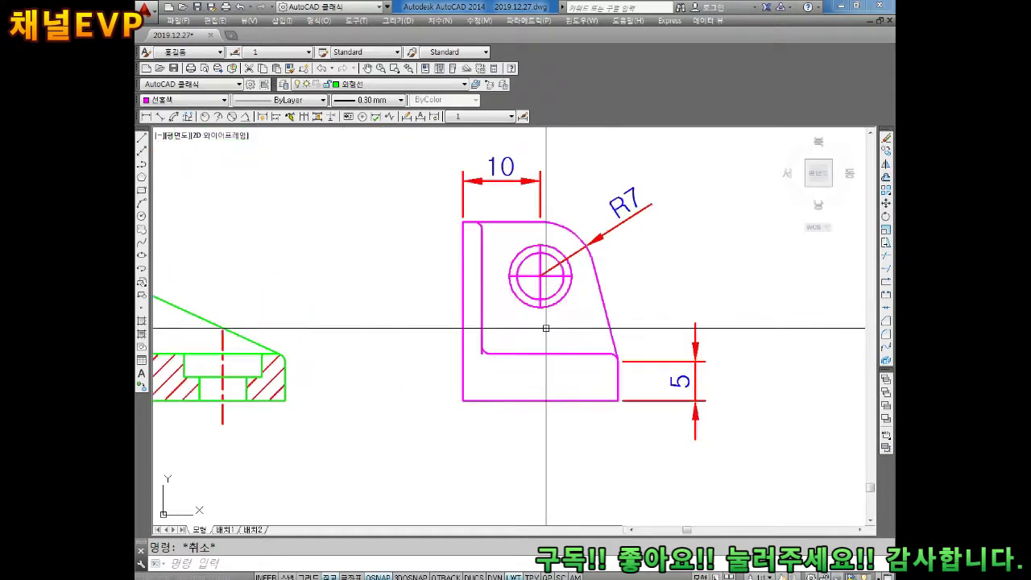
scroll(559, 370, down, 4)
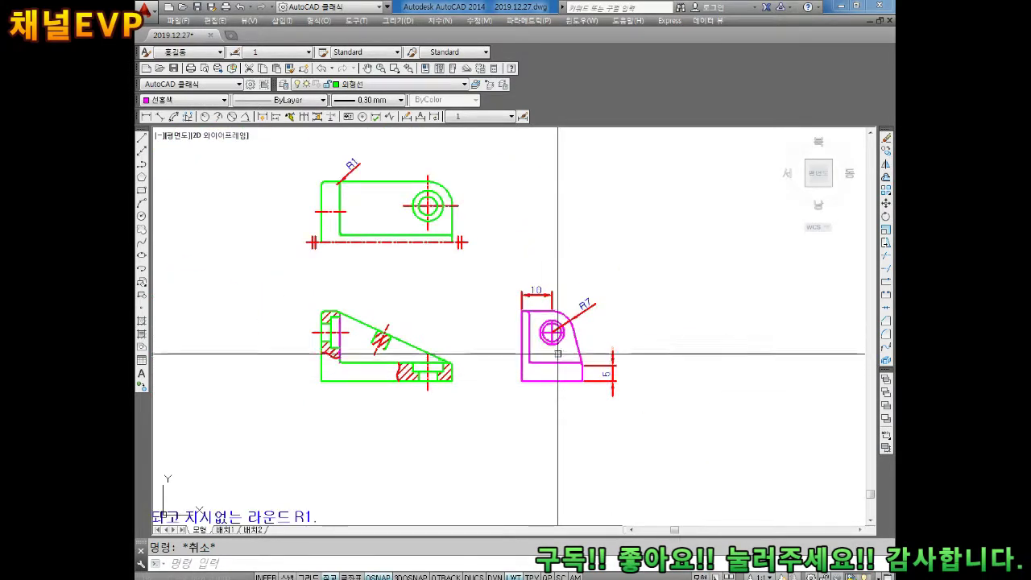
scroll(558, 352, up, 2)
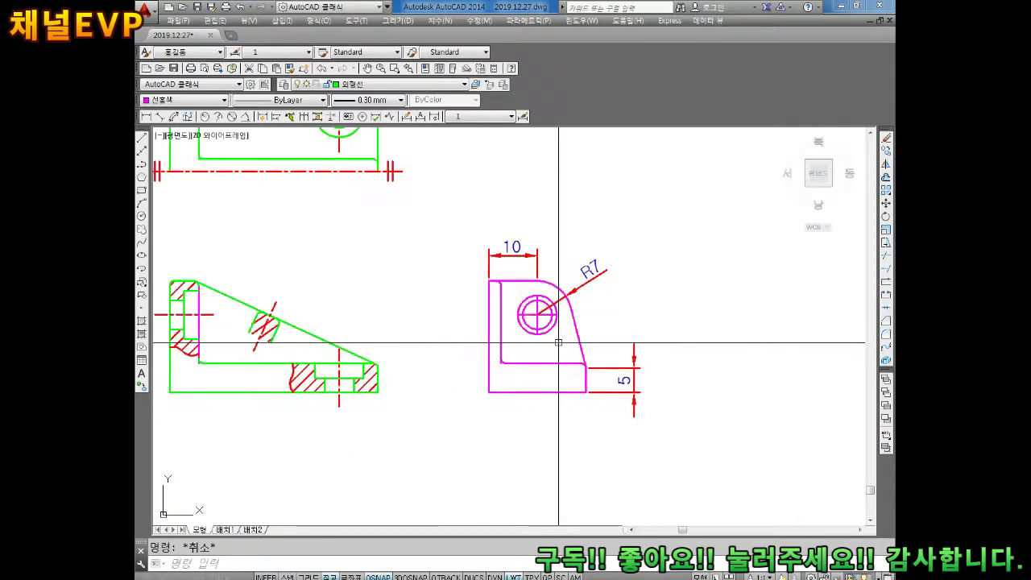
text(o)
key(Return)
key(Return)
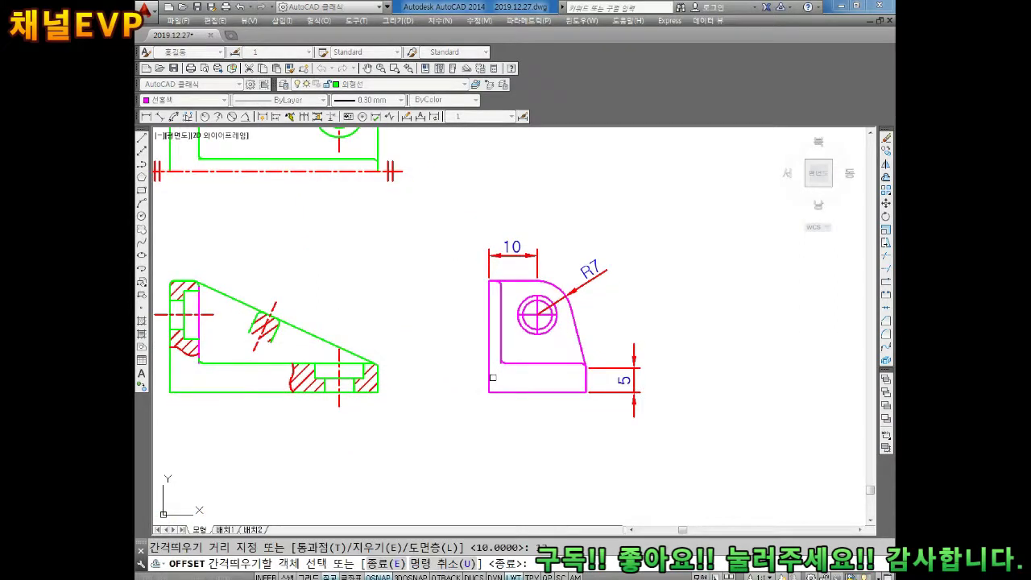
key(Escape)
Trim the vertical line so only a short piece remains at the base.
scroll(552, 372, up, 2)
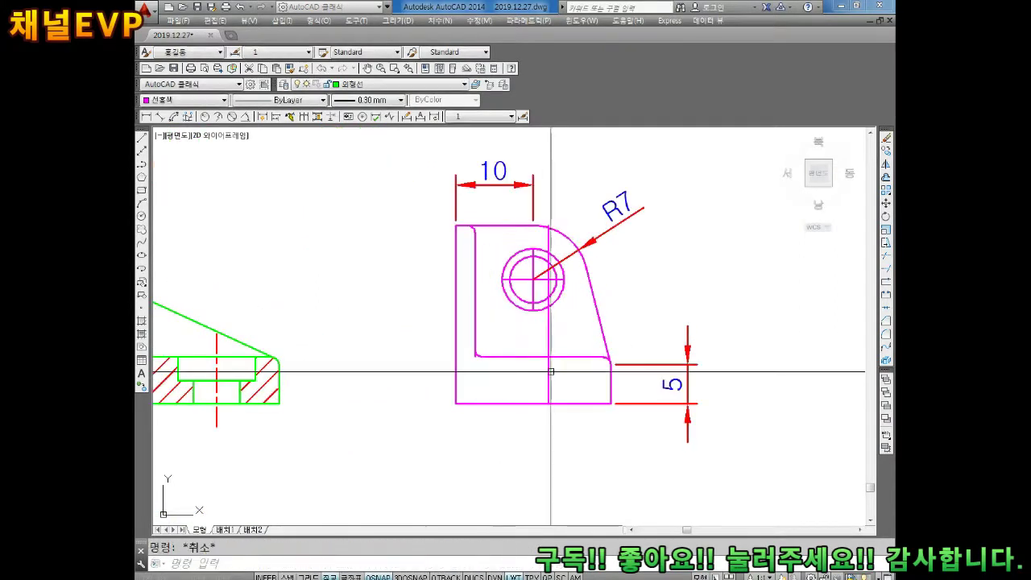
text(Tr)
key(Return)
click(551, 371)
key(Return)
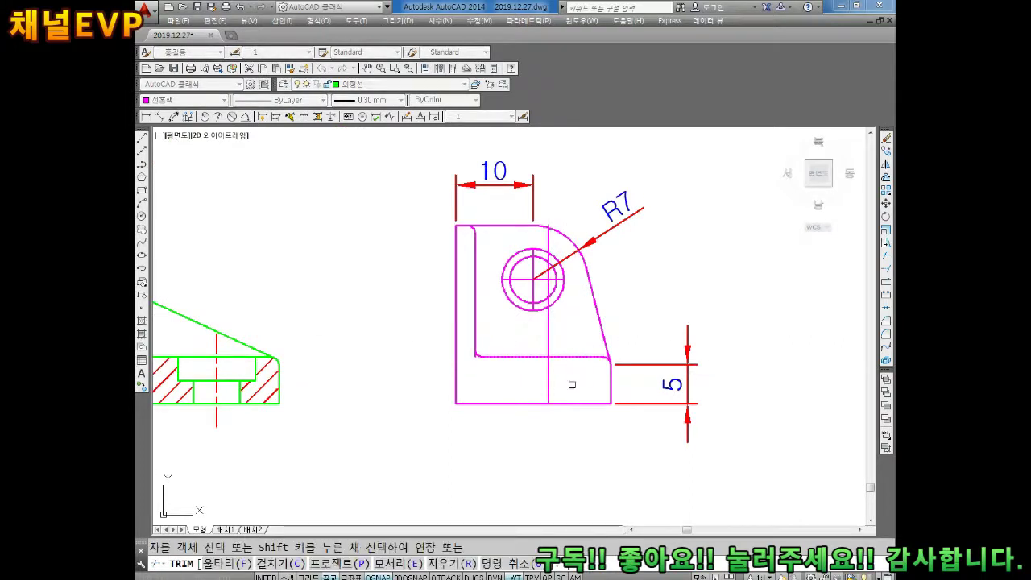
key(Escape)
click(548, 372)
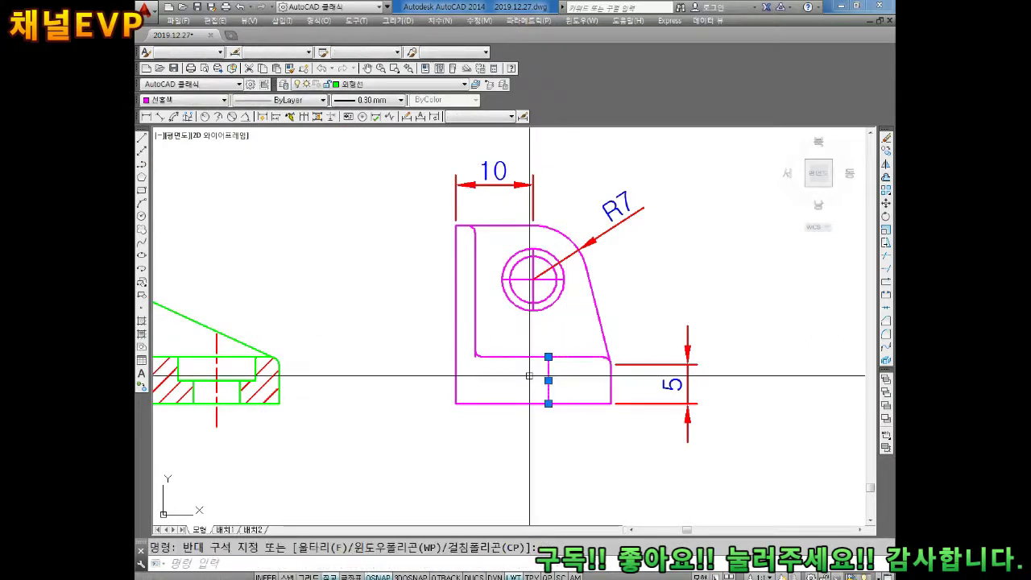
Put the short vertical line on the centerline layer with ByLayer colour.
click(530, 374)
click(332, 85)
click(362, 122)
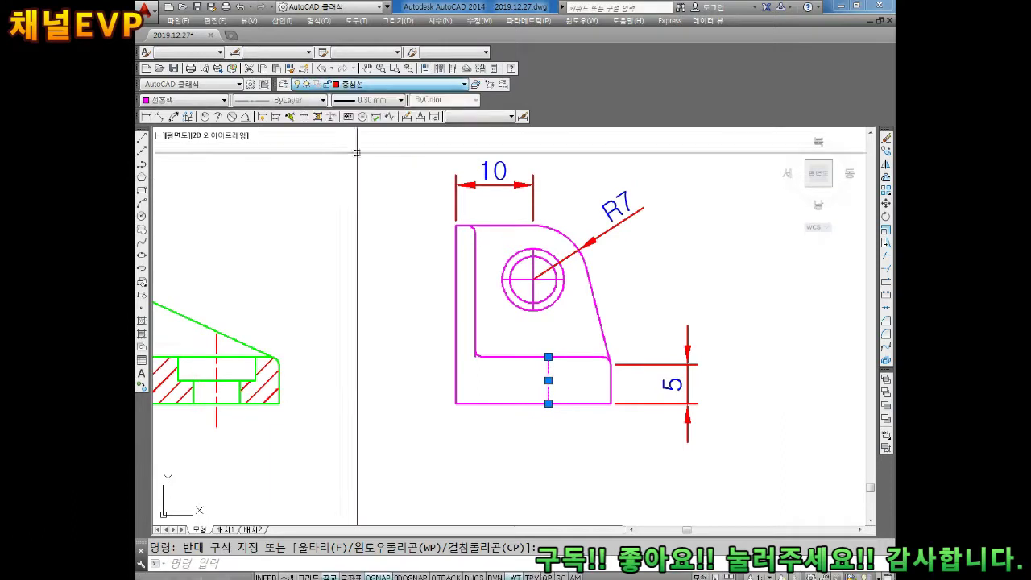
click(185, 100)
click(169, 111)
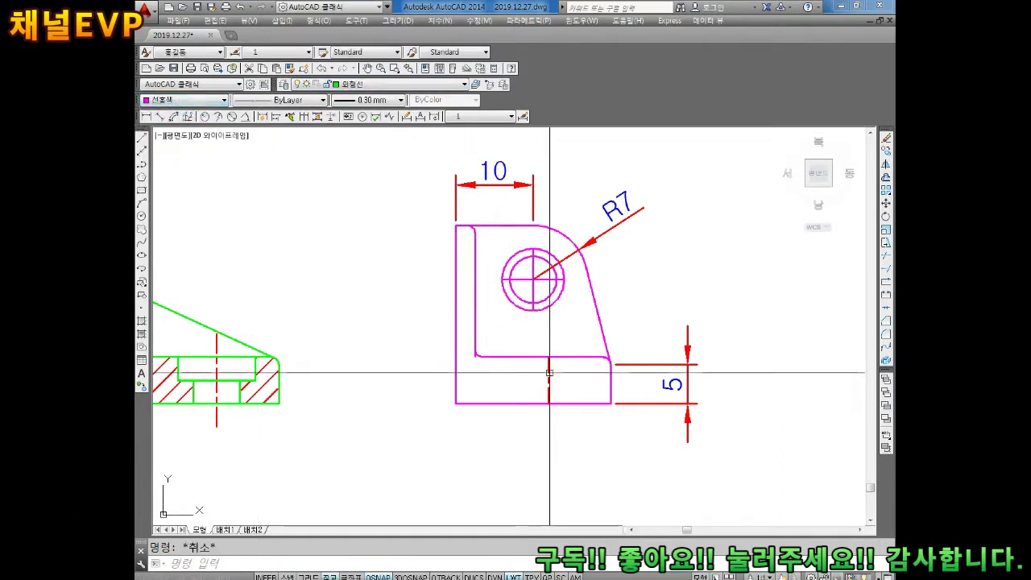
Extend both ends of the vertical centerline by 2 past the base edges.
click(548, 356)
text(2)
key(Return)
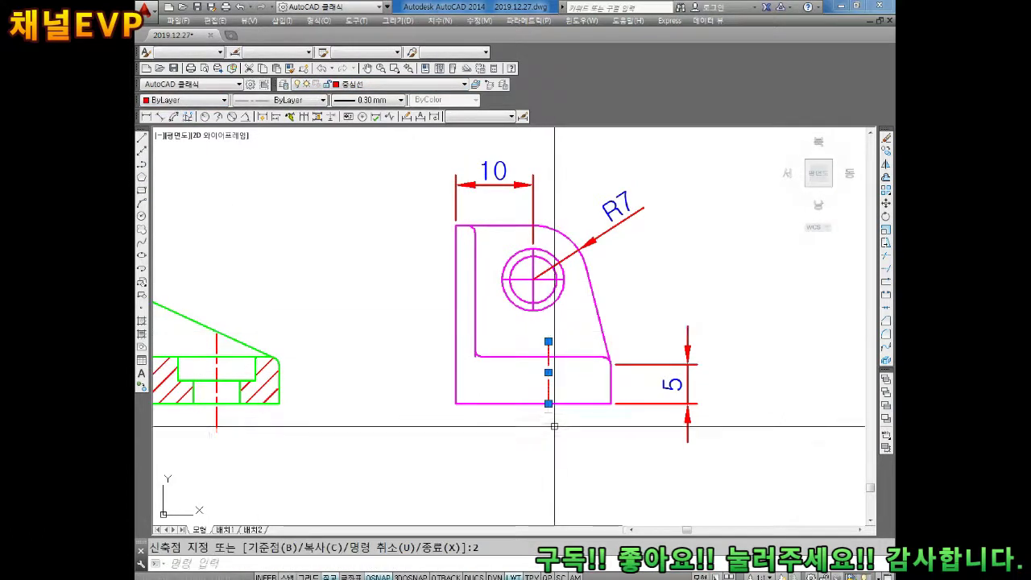
key(Return)
key(Escape)
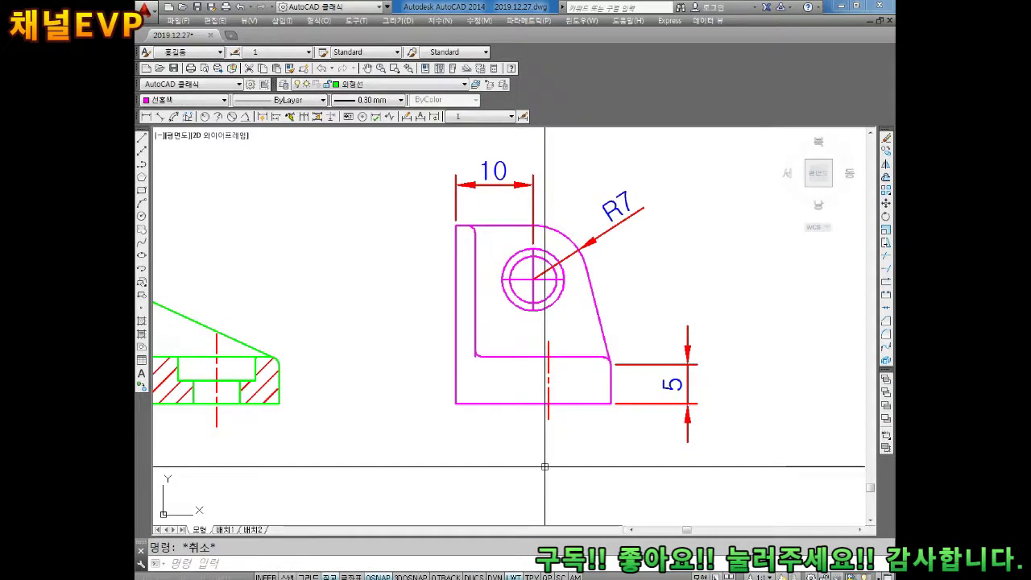
scroll(595, 372, up, 2)
scroll(686, 145, down, 3)
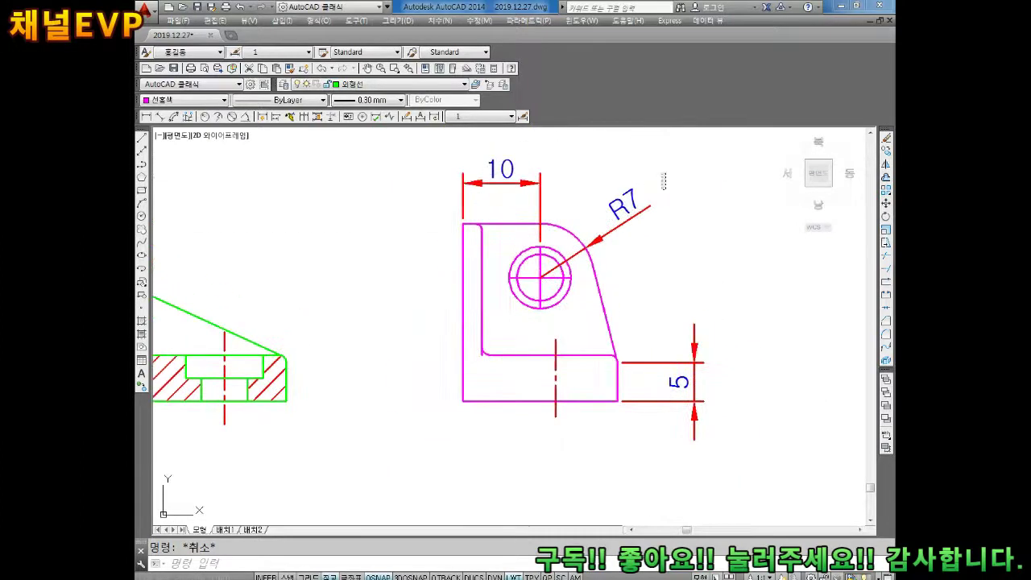
Delete the R7 radius dimension and the 5 height dimension.
click(640, 211)
click(635, 255)
key(Delete)
click(674, 401)
key(Delete)
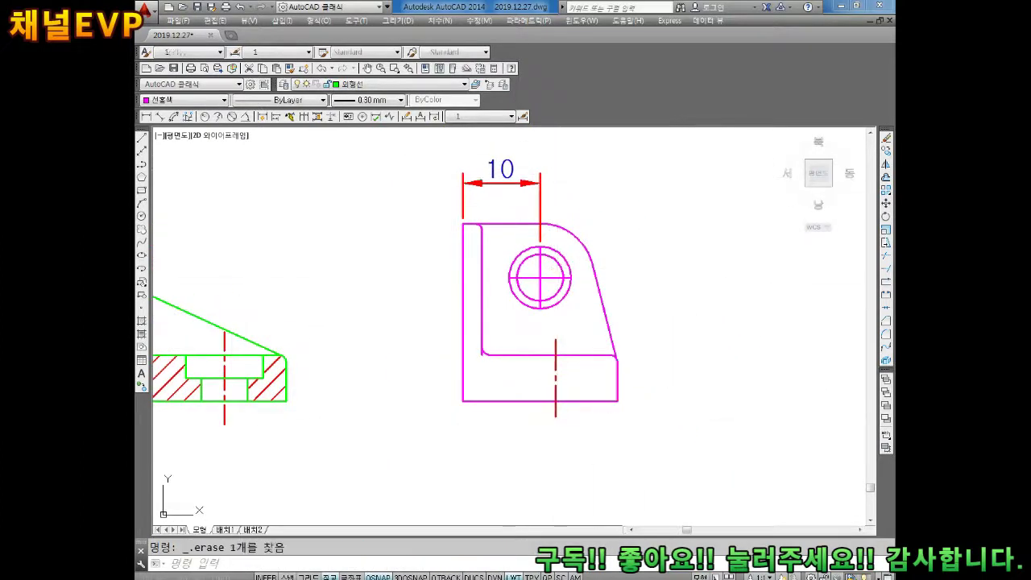
Move the outer hole circle onto the centerline layer.
click(518, 255)
click(379, 193)
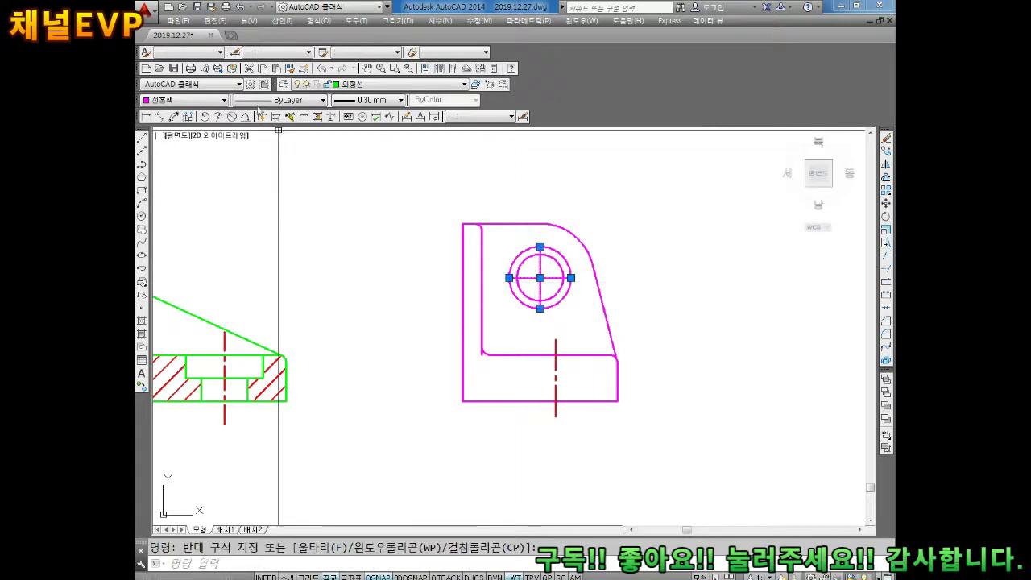
click(373, 86)
click(373, 86)
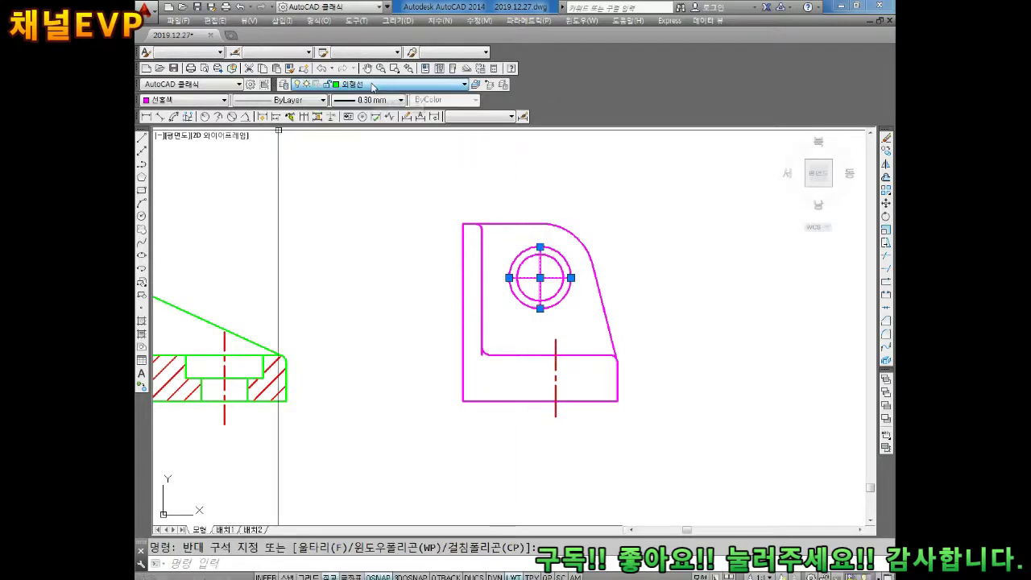
click(345, 85)
click(354, 153)
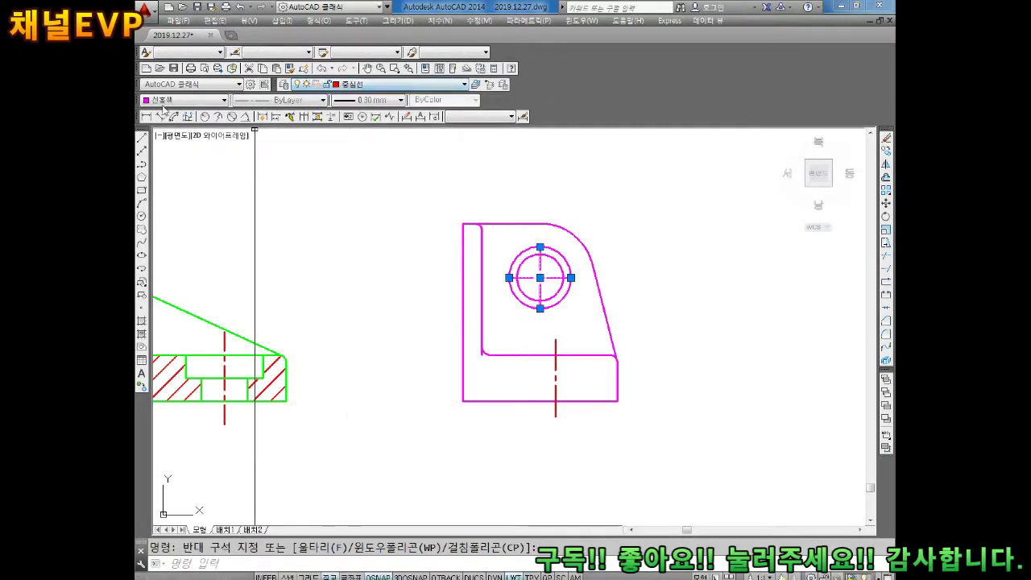
click(163, 98)
key(Escape)
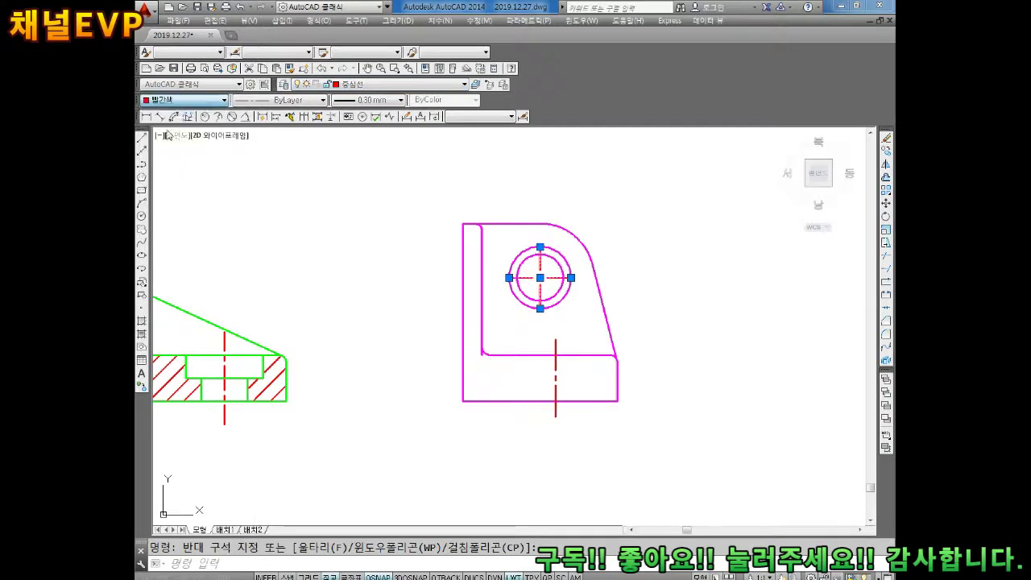
key(Escape)
Stretch the vertical centre line up to the top edge and the horizontal one 3 right.
scroll(532, 286, up, 2)
click(510, 262)
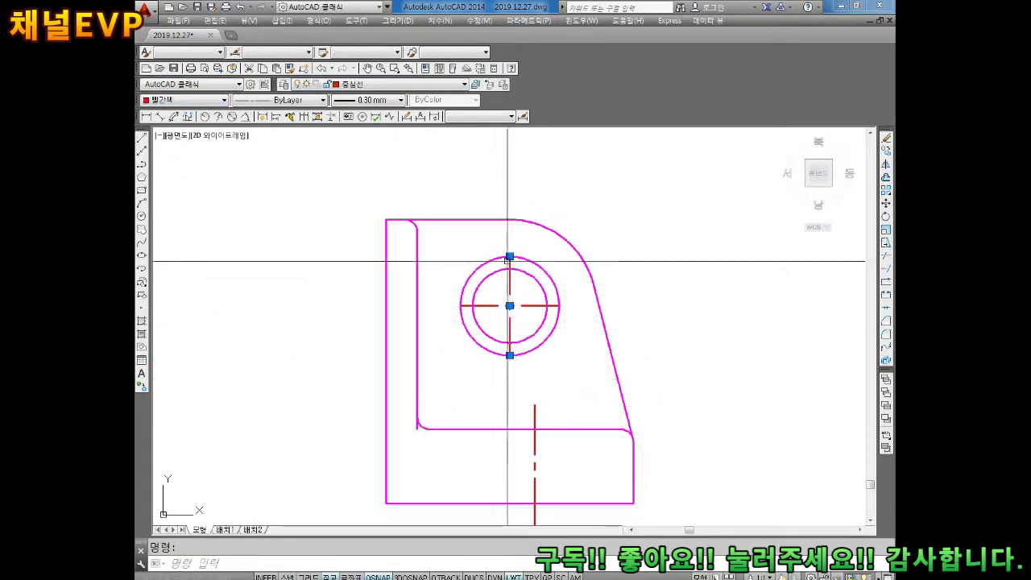
click(510, 257)
click(510, 220)
key(Escape)
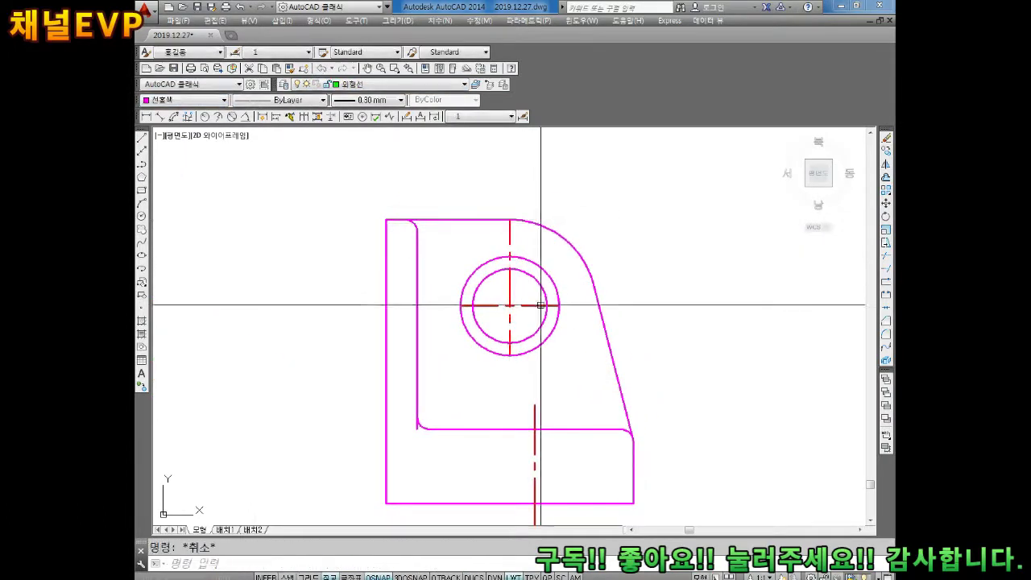
click(559, 306)
text(3)
key(Return)
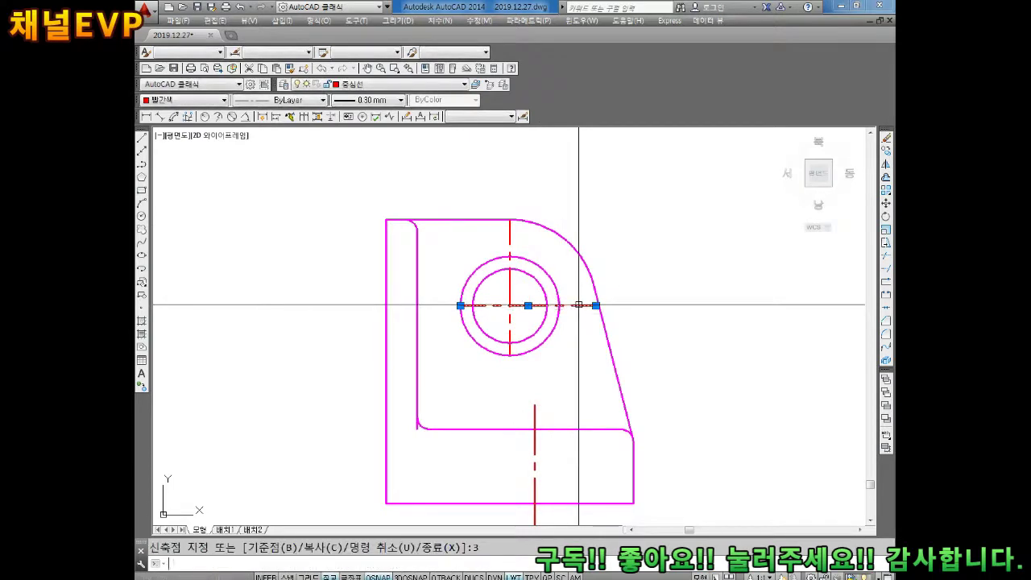
key(Escape)
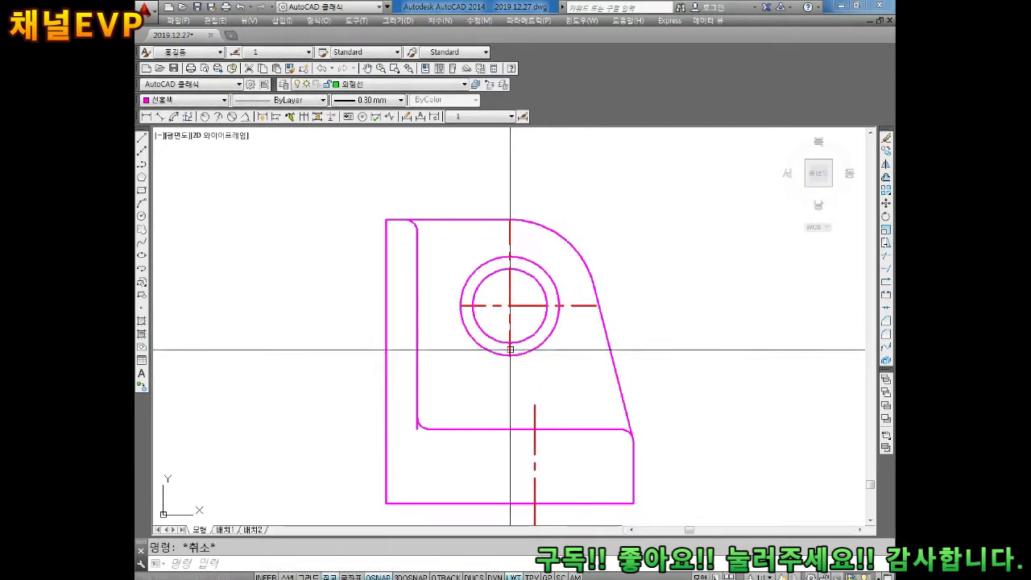
Stretch the vertical centre line 2 downward and the horizontal one's left end outward.
click(509, 347)
click(510, 354)
text(2)
key(Return)
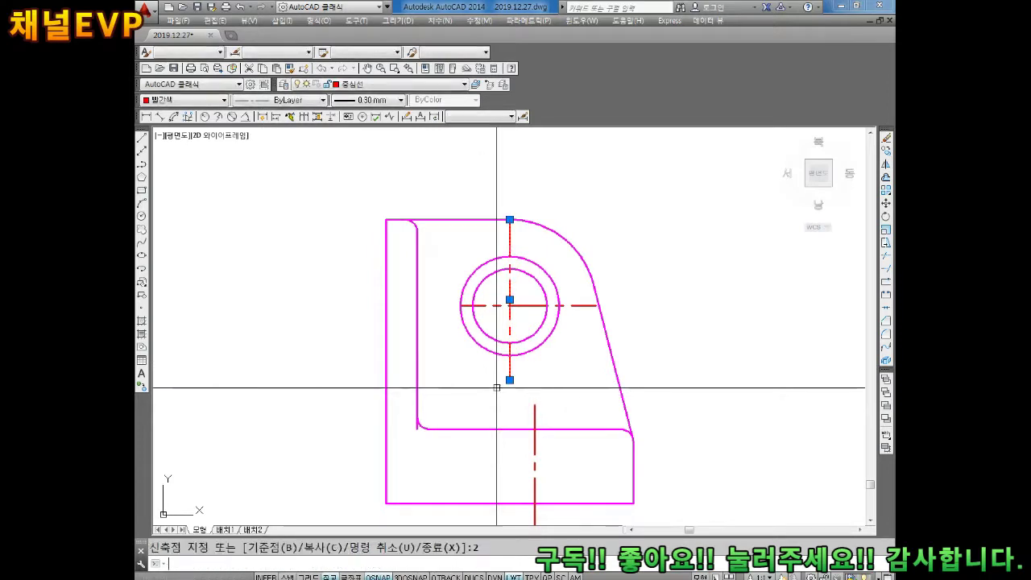
key(Escape)
click(479, 306)
click(460, 306)
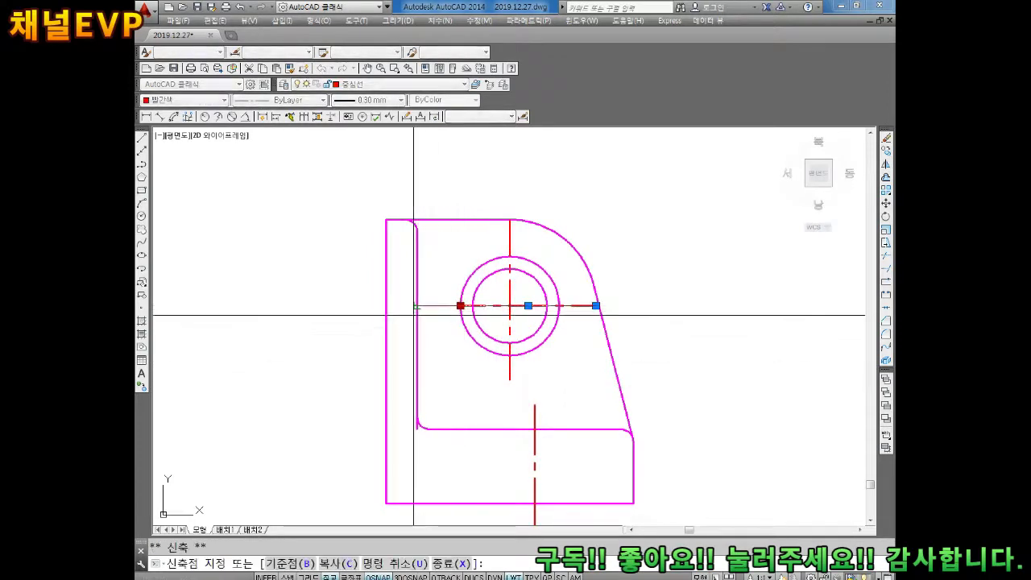
text(2)
key(Return)
key(Escape)
middle_drag(616, 375, 617, 317)
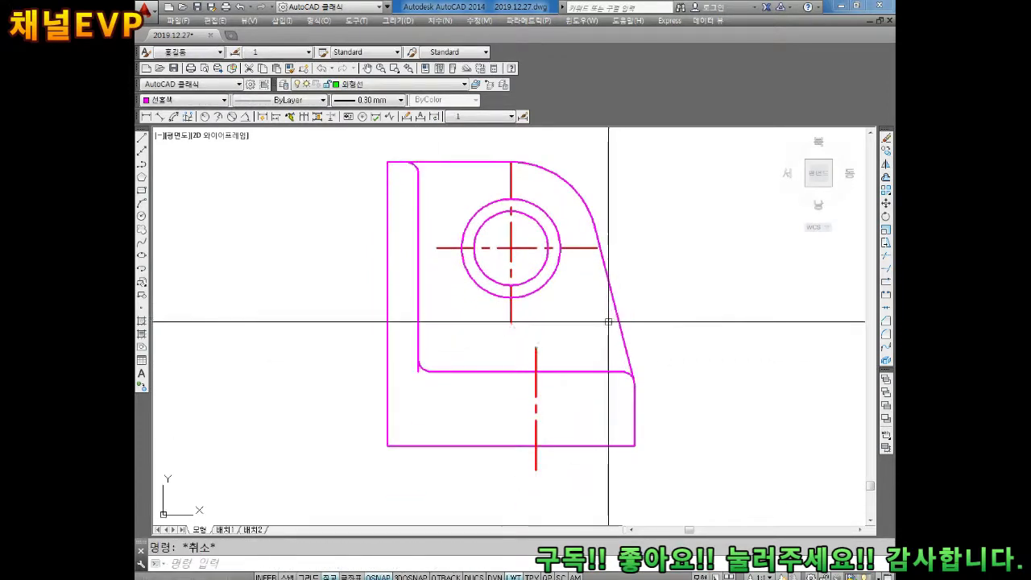
scroll(599, 324, down, 2)
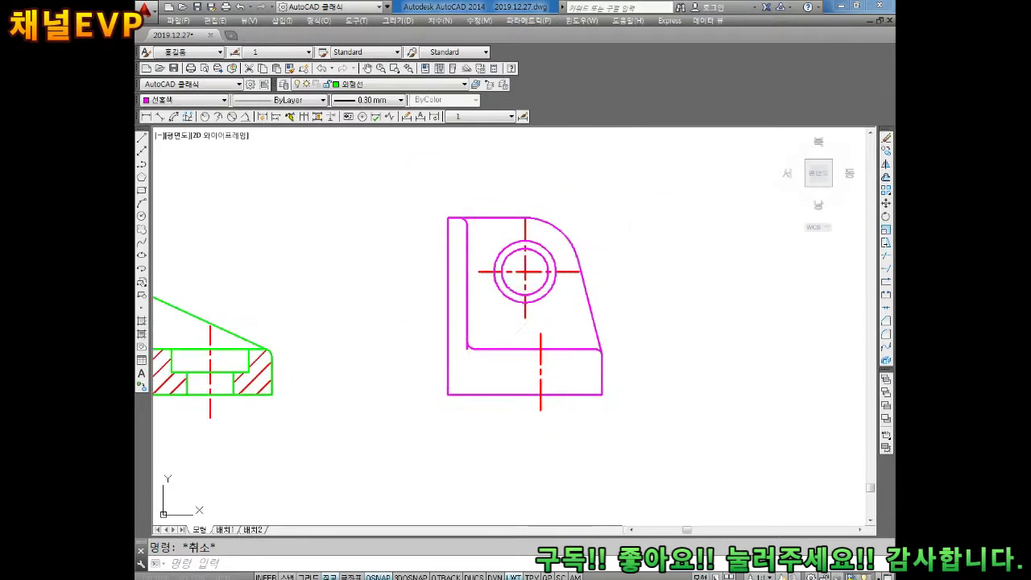
Set the colour of the whole front view to ByLayer.
click(645, 183)
click(391, 496)
click(206, 100)
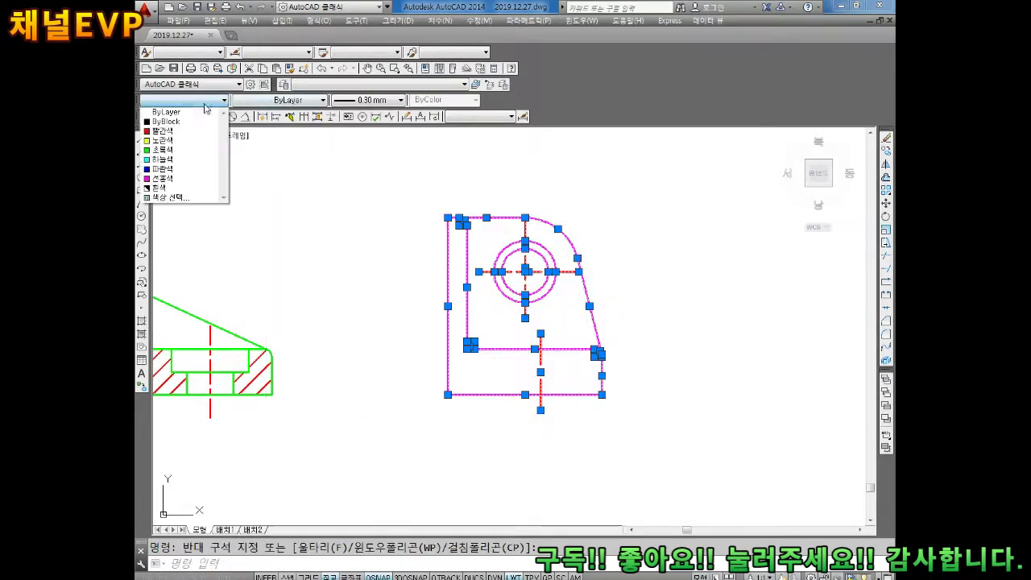
click(169, 112)
key(Escape)
Move the front view's left edge line onto the centre-line layer.
click(448, 260)
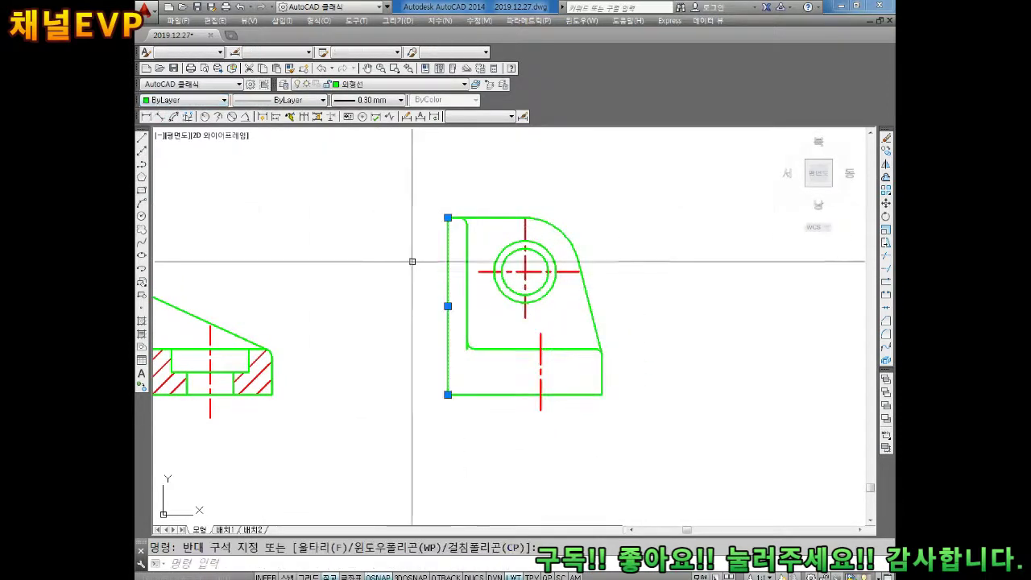
click(368, 84)
click(363, 154)
key(Escape)
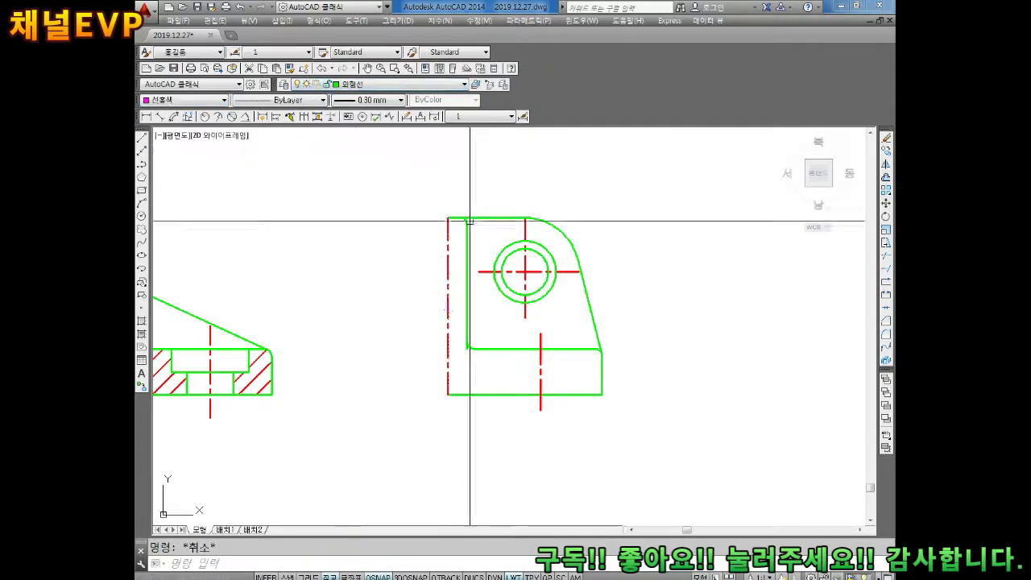
Stretch the left centre line's top end above the part and adjust its bottom end.
click(451, 241)
click(448, 217)
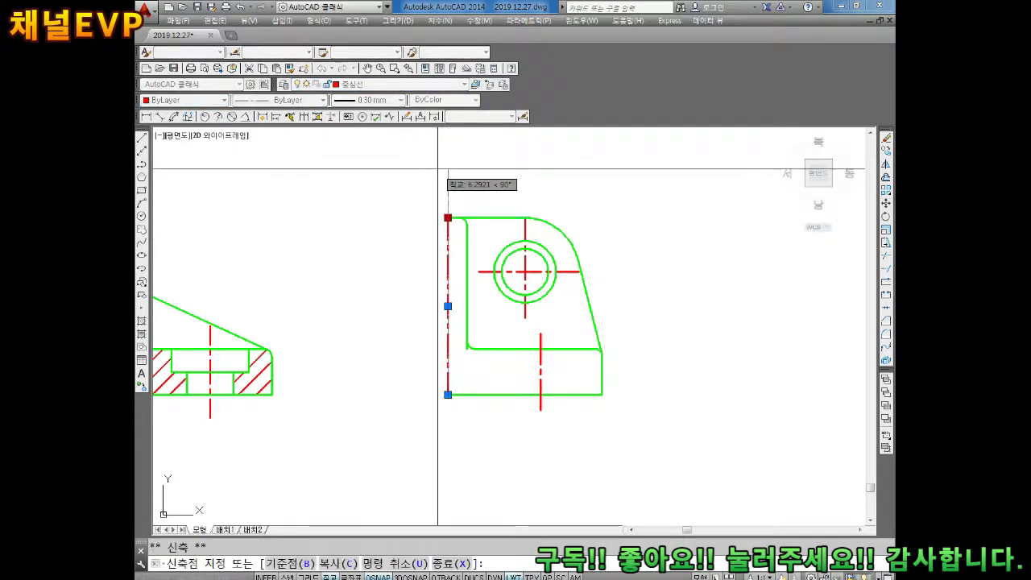
click(439, 176)
key(Escape)
click(456, 346)
key(Escape)
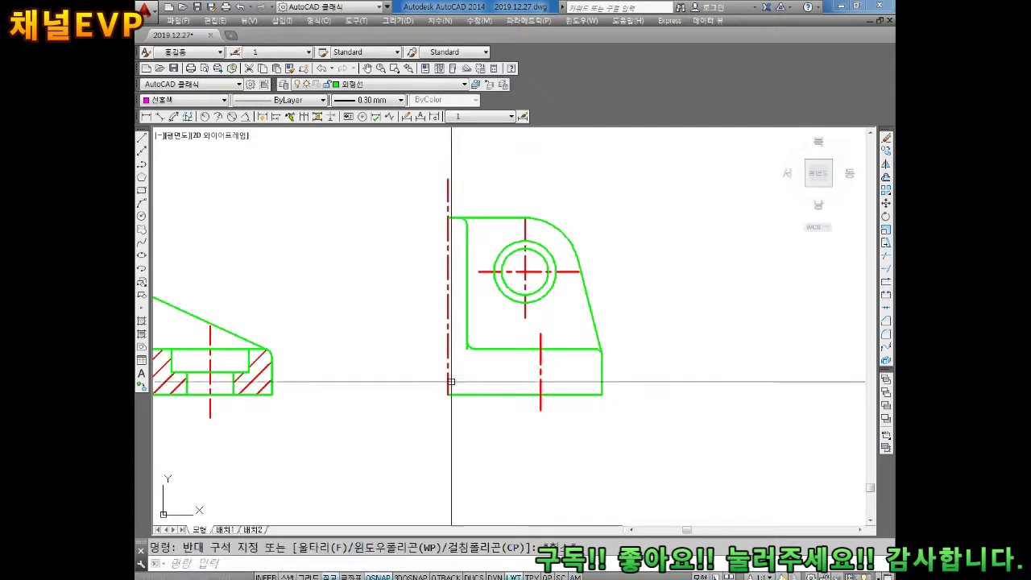
click(445, 388)
click(448, 395)
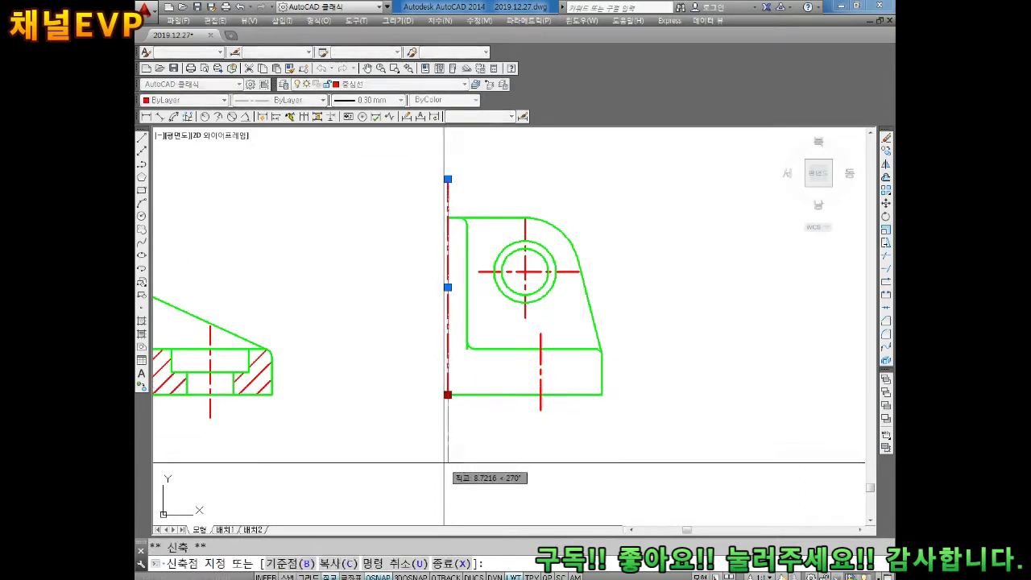
key(Escape)
scroll(466, 193, up, 2)
scroll(463, 218, up, 2)
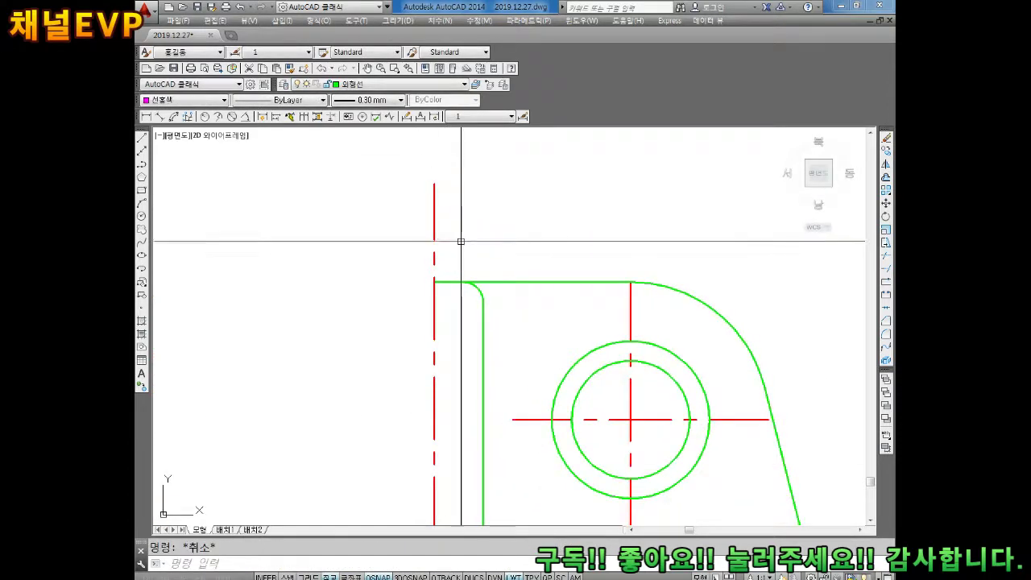
Draw a 2-unit horizontal line from the part's top-left corner.
text(l)
key(Return)
scroll(439, 278, up, 2)
click(429, 285)
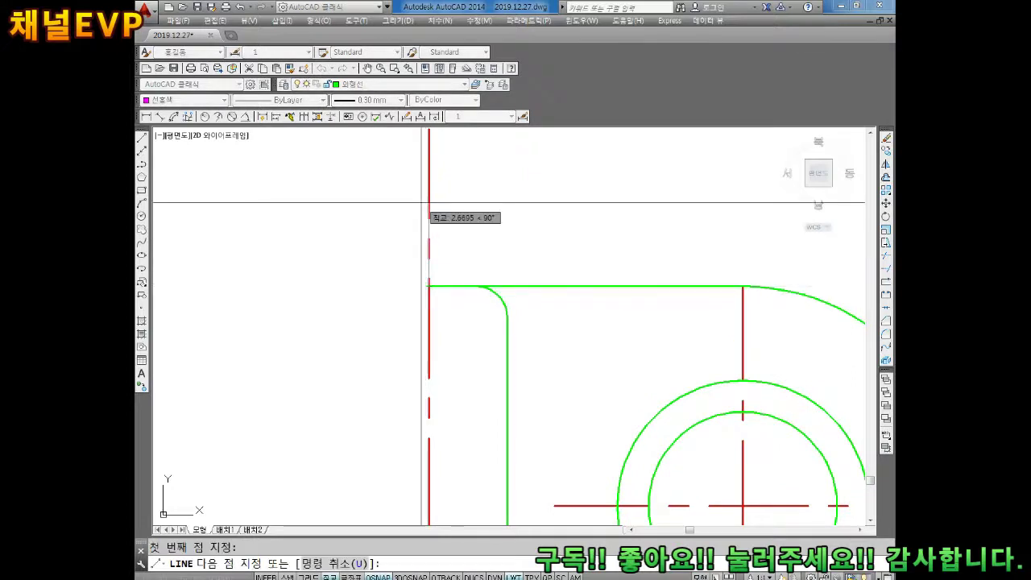
text(2)
key(Return)
key(Escape)
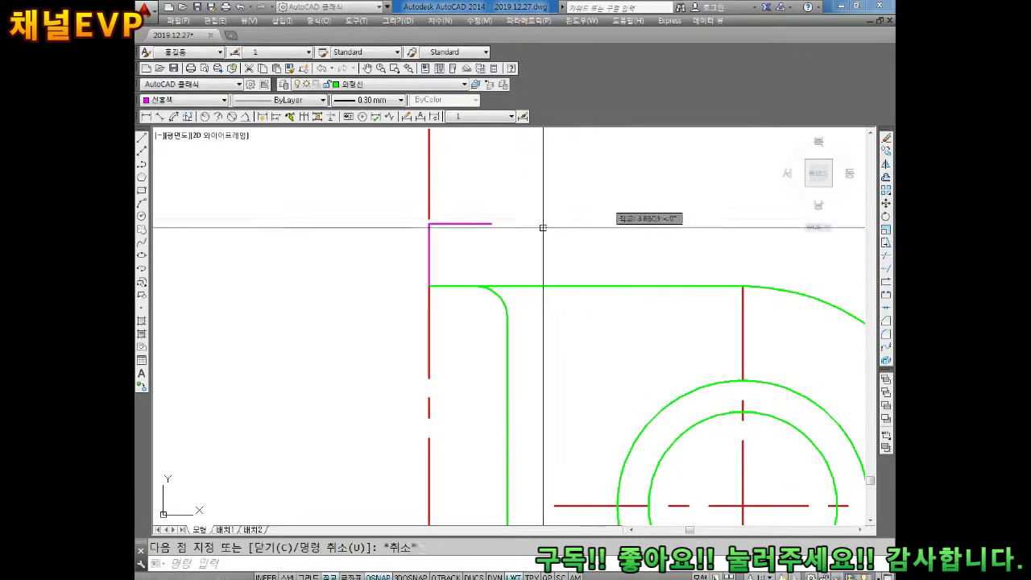
middle_drag(543, 225, 533, 261)
Offset the short line upward and delete the vertical connecting stub.
text(o)
key(Return)
key(Return)
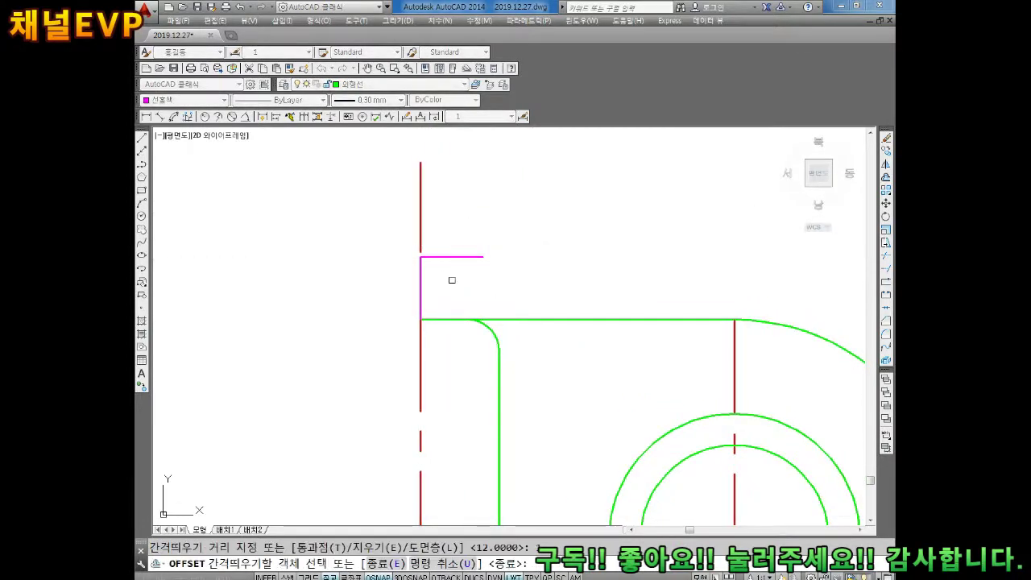
click(451, 258)
click(444, 223)
key(Return)
click(421, 290)
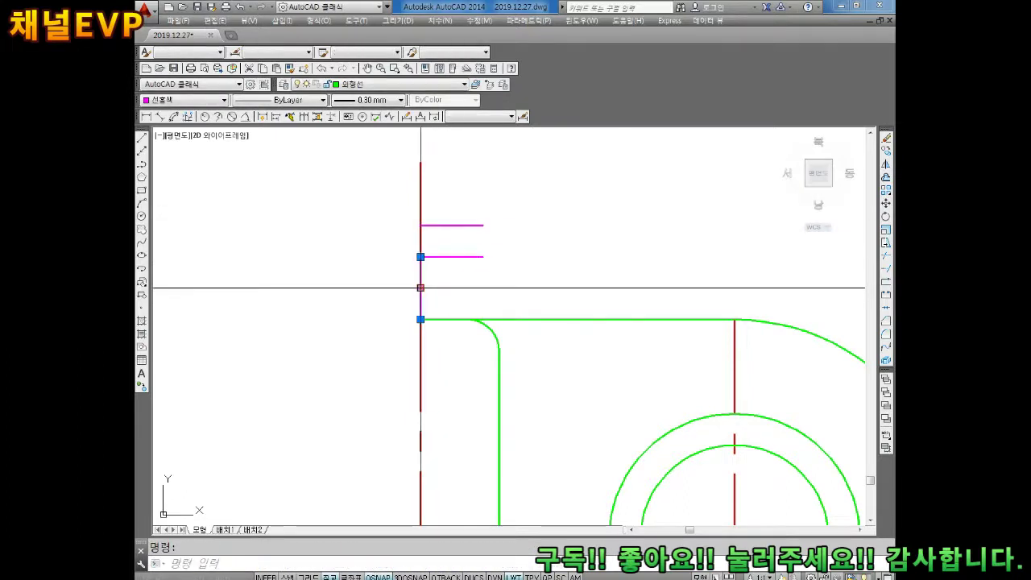
key(Delete)
key(Escape)
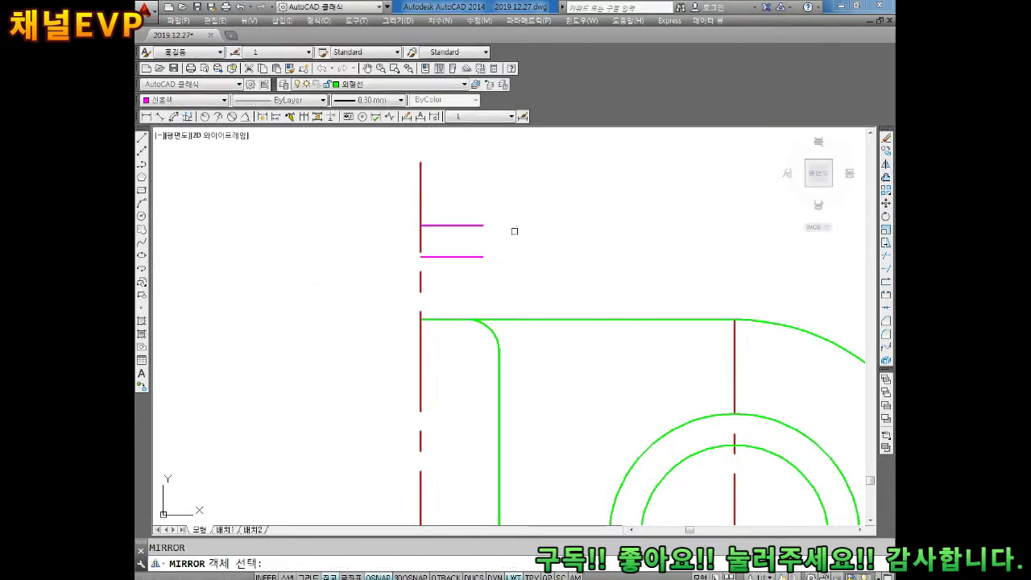
Mirror both short lines across the left centre line, keeping the originals.
click(515, 231)
click(461, 266)
key(Return)
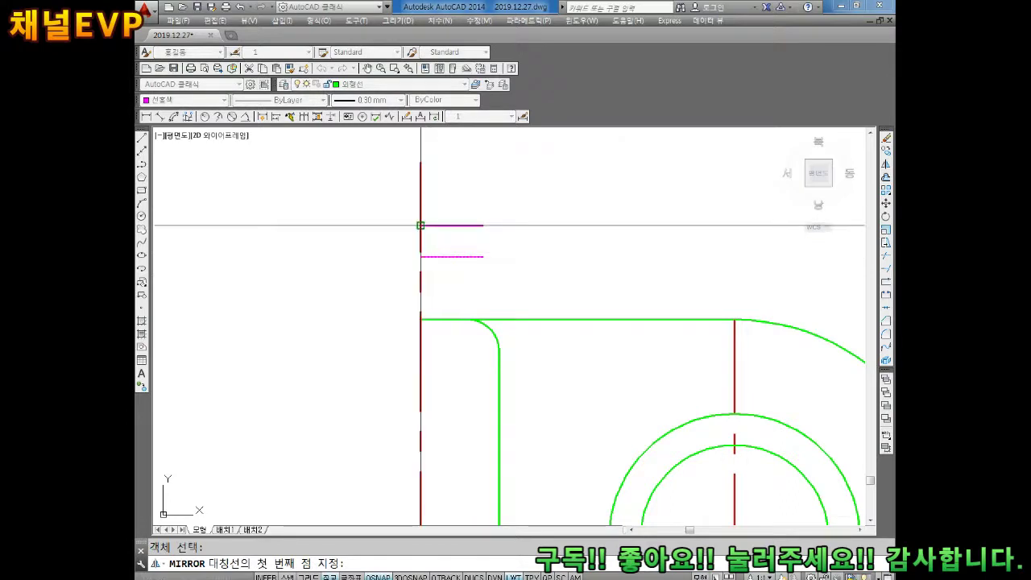
click(421, 224)
click(421, 257)
key(Return)
key(Escape)
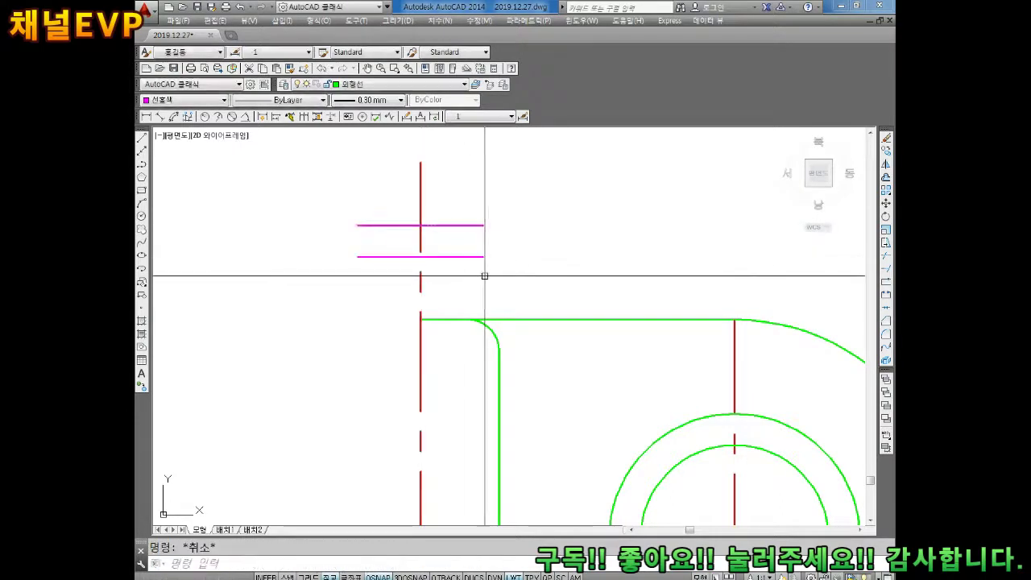
text(Mi)
key(Return)
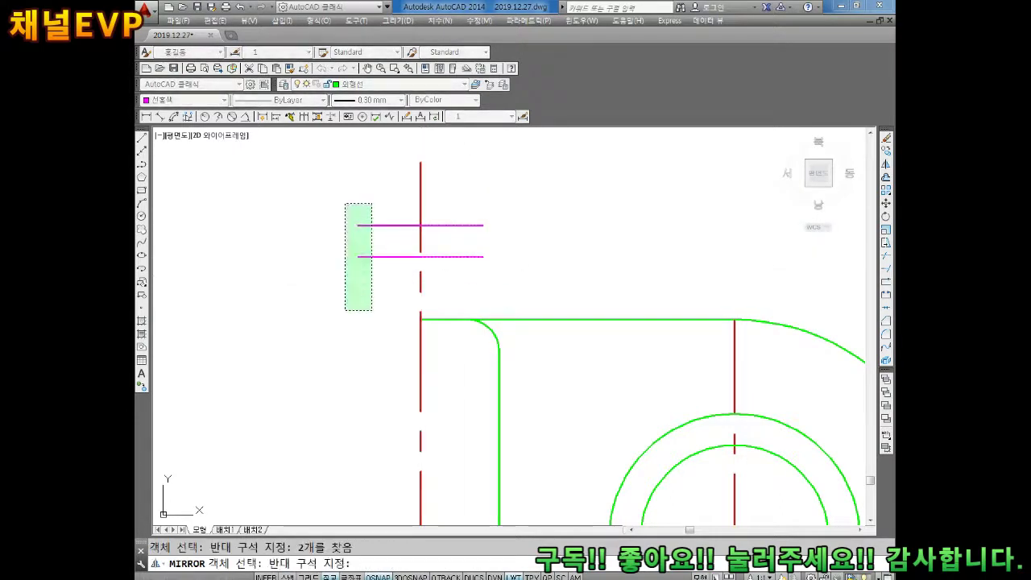
Mirror the symmetry mark across the side view's centerline, keeping the original, to add a matching mark below.
click(345, 310)
scroll(387, 290, down, 3)
key(Return)
scroll(427, 285, down, 2)
scroll(427, 285, up, 1)
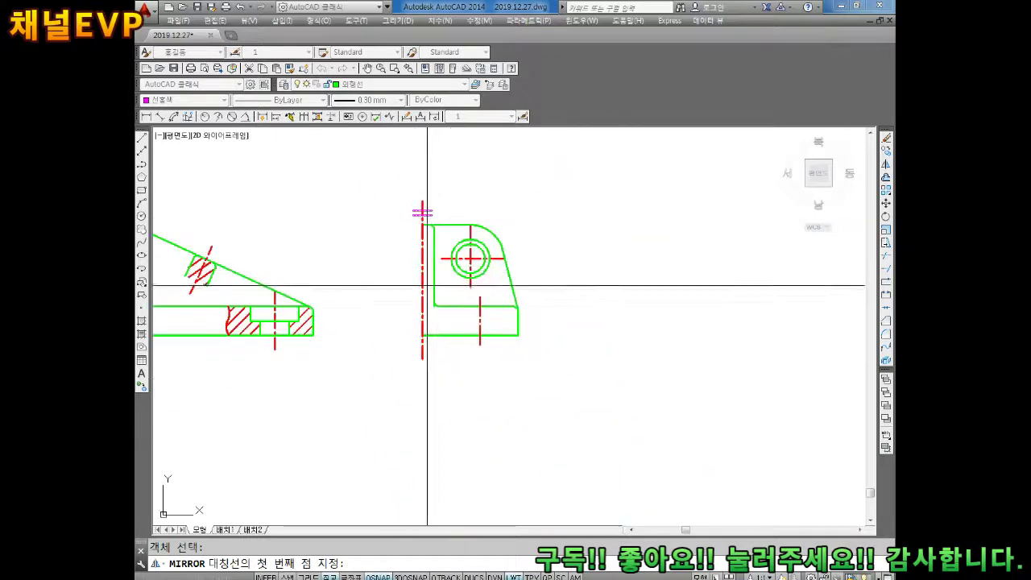
click(422, 282)
click(516, 284)
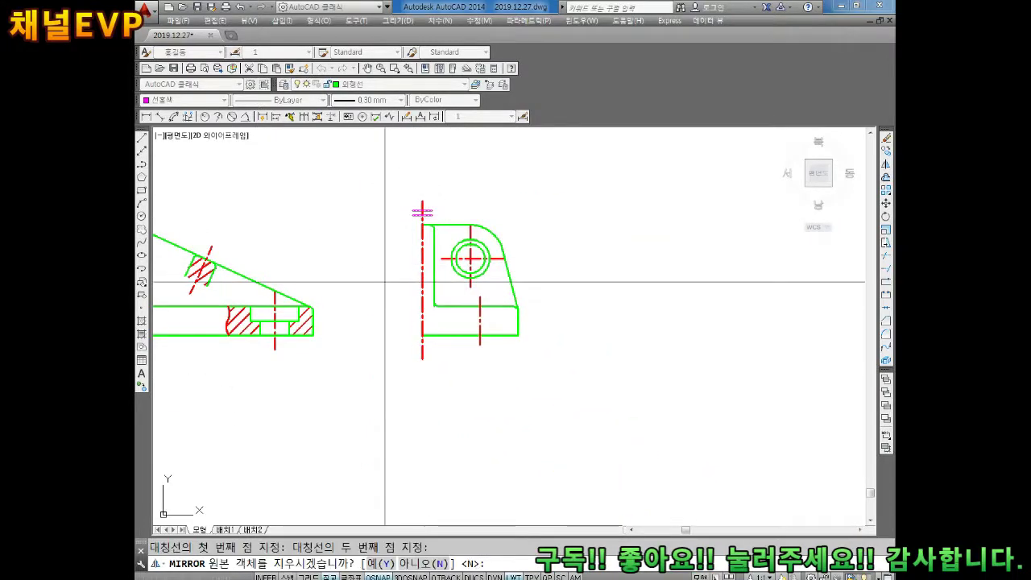
key(Return)
key(Return)
Make the centerline and both symmetry marks red.
middle_drag(441, 203, 443, 219)
key(Escape)
click(449, 204)
click(409, 237)
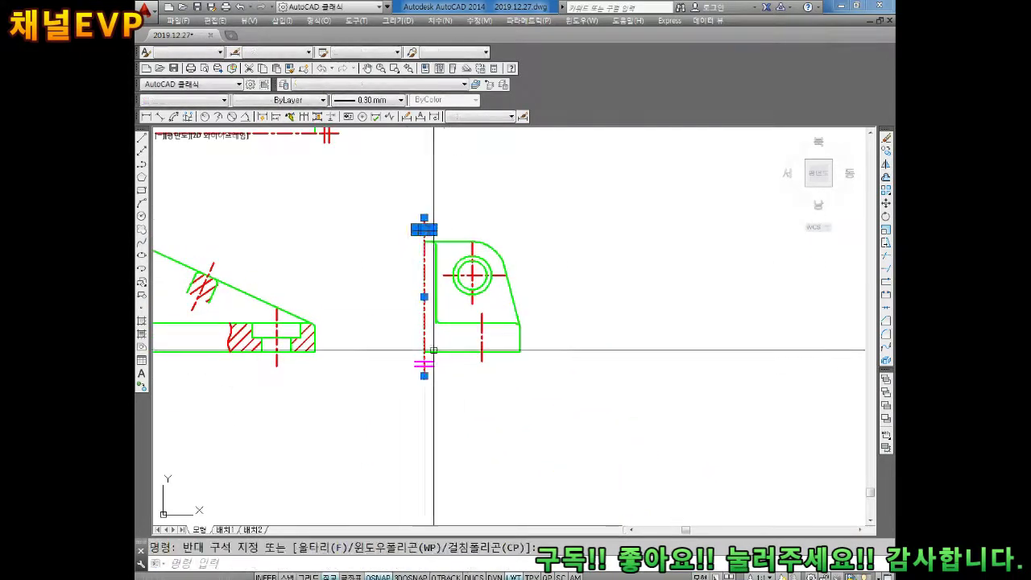
scroll(456, 285, up, 2)
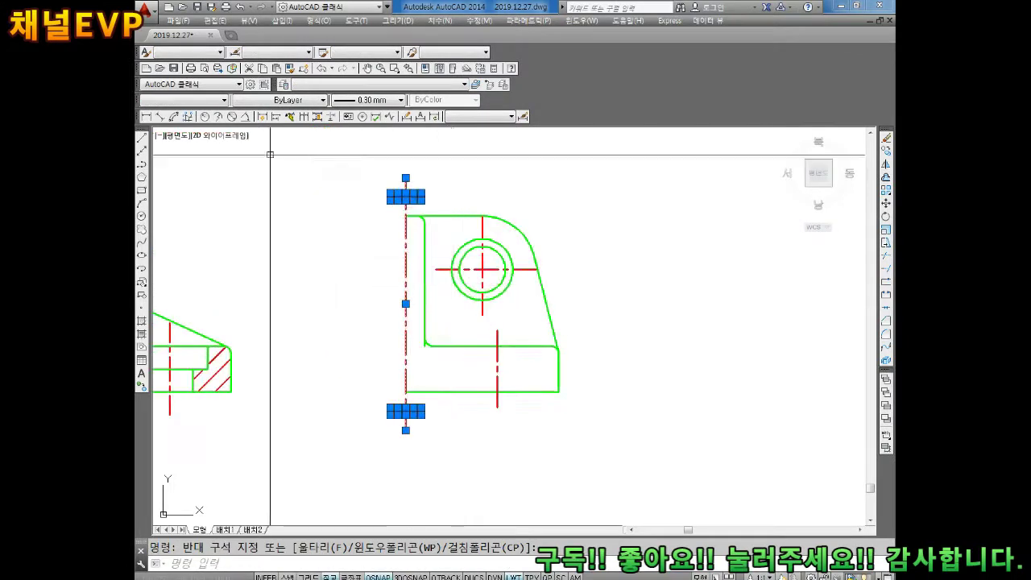
click(189, 102)
click(160, 130)
key(Escape)
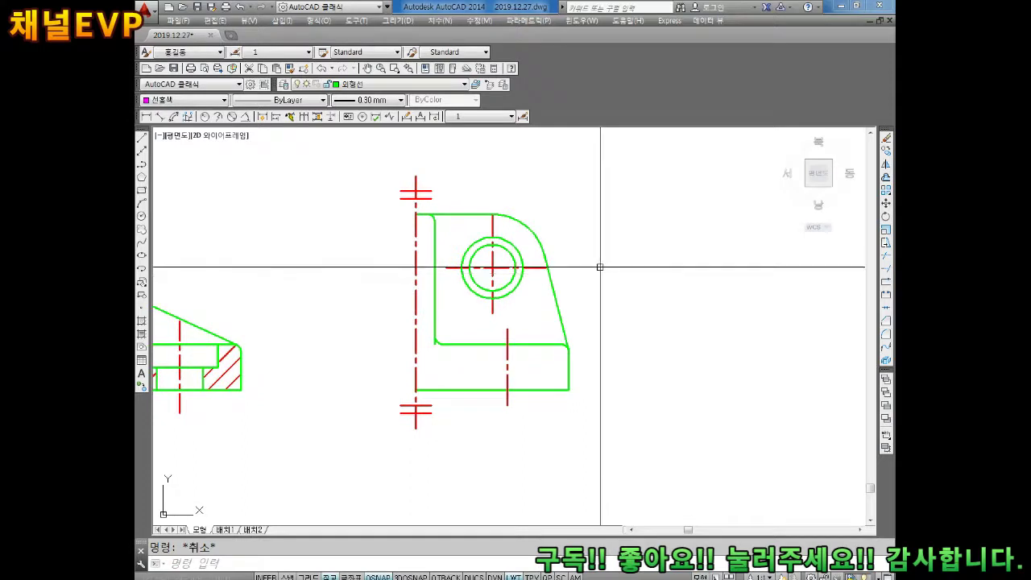
Zoom out and pan until the top, front and side views are all visible.
middle_drag(568, 264, 525, 267)
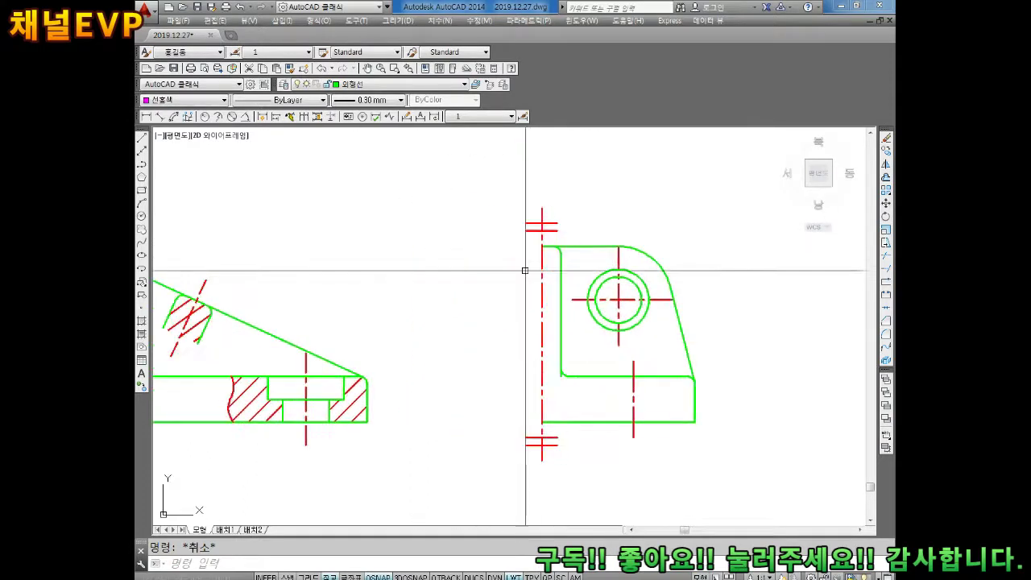
scroll(525, 274, down, 3)
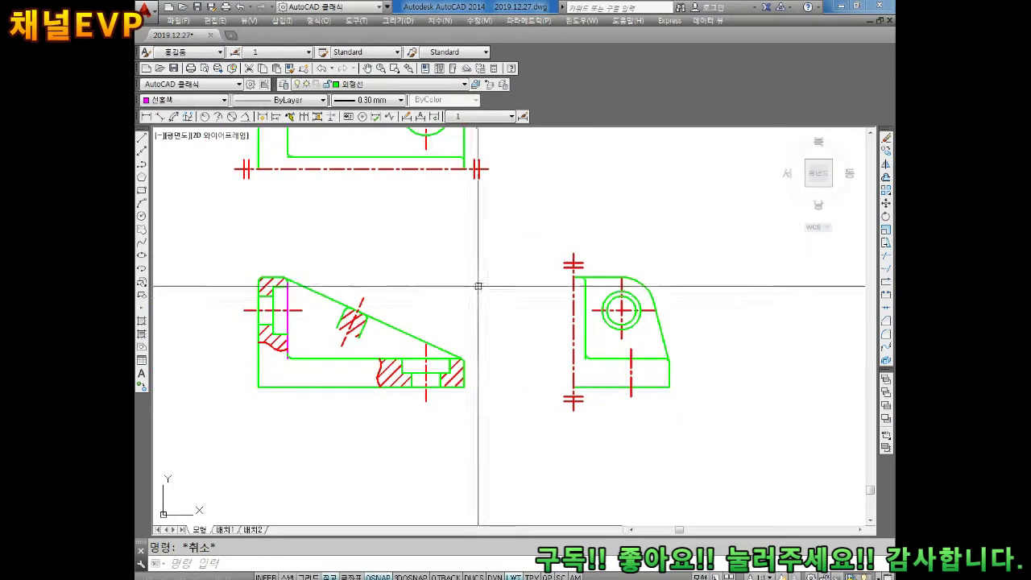
scroll(483, 283, down, 2)
middle_drag(483, 284, 456, 334)
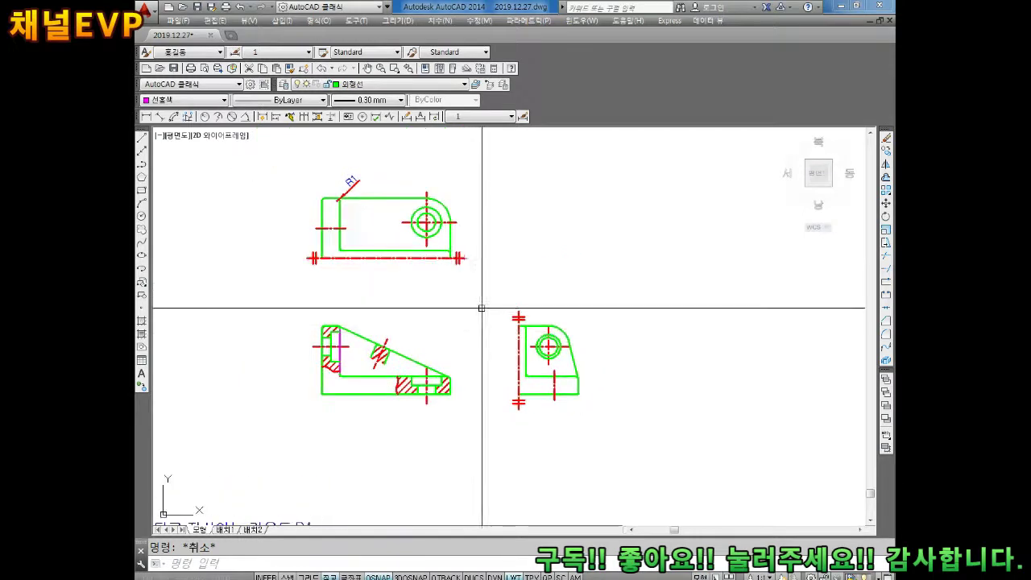
Use the D dimension style manager to set style 1's arrow size to 2, then close it.
text(d)
key(Return)
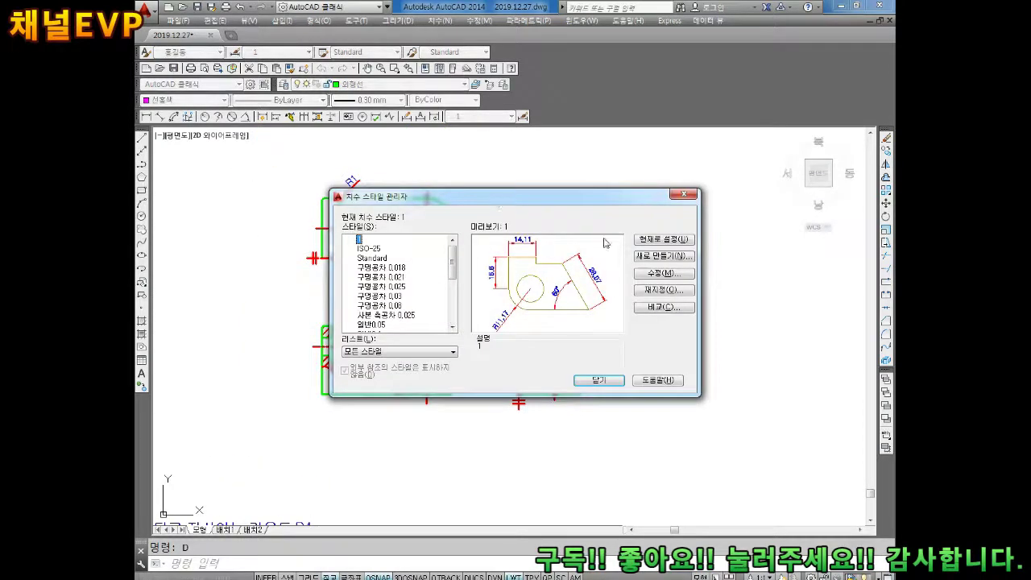
click(661, 273)
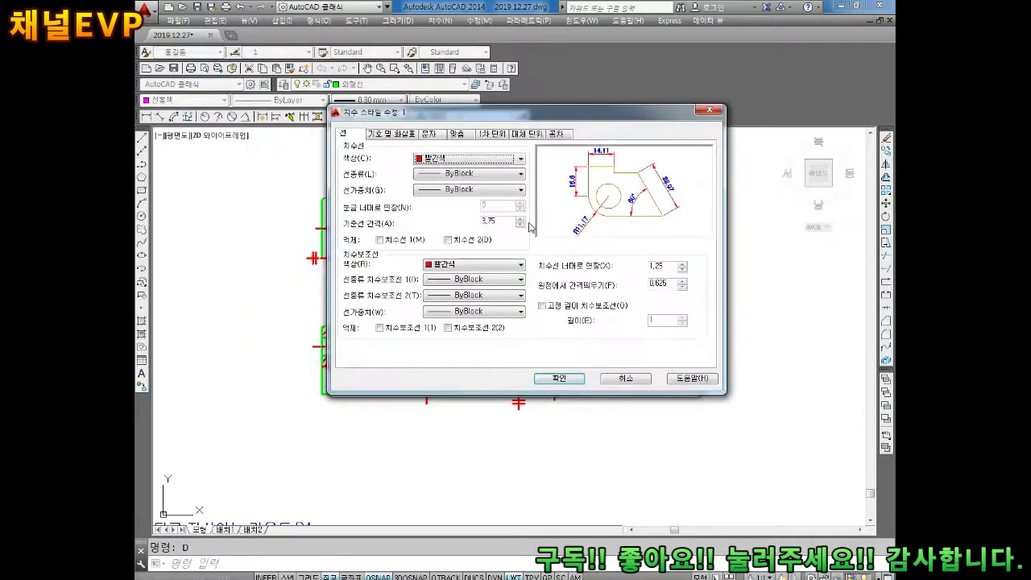
click(390, 134)
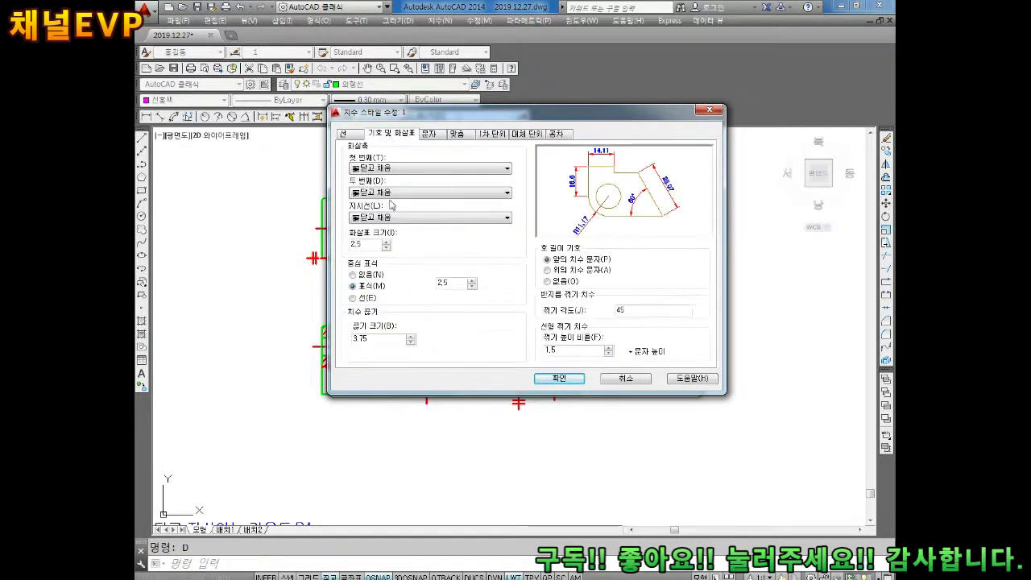
click(428, 133)
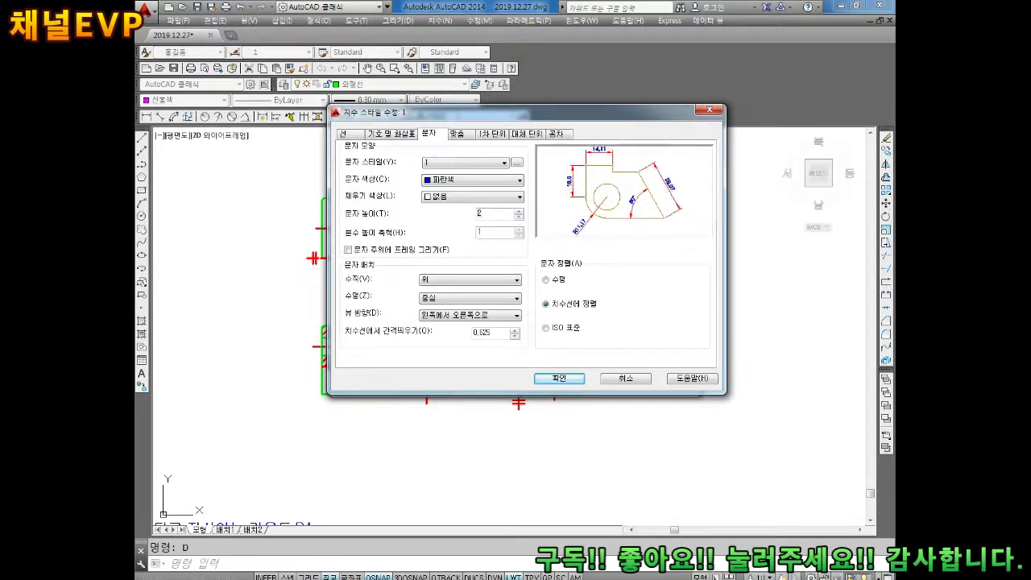
click(387, 135)
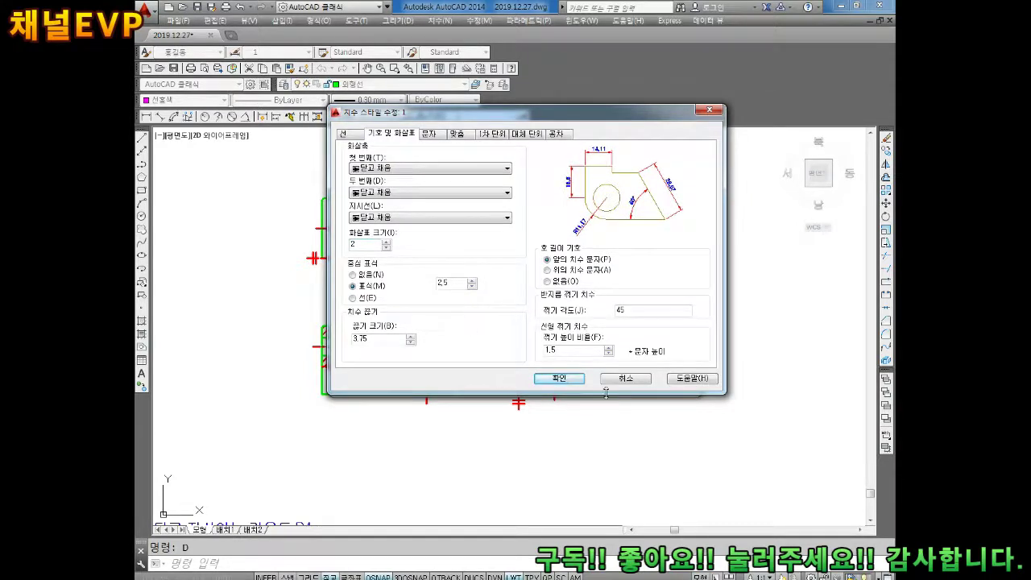
click(573, 380)
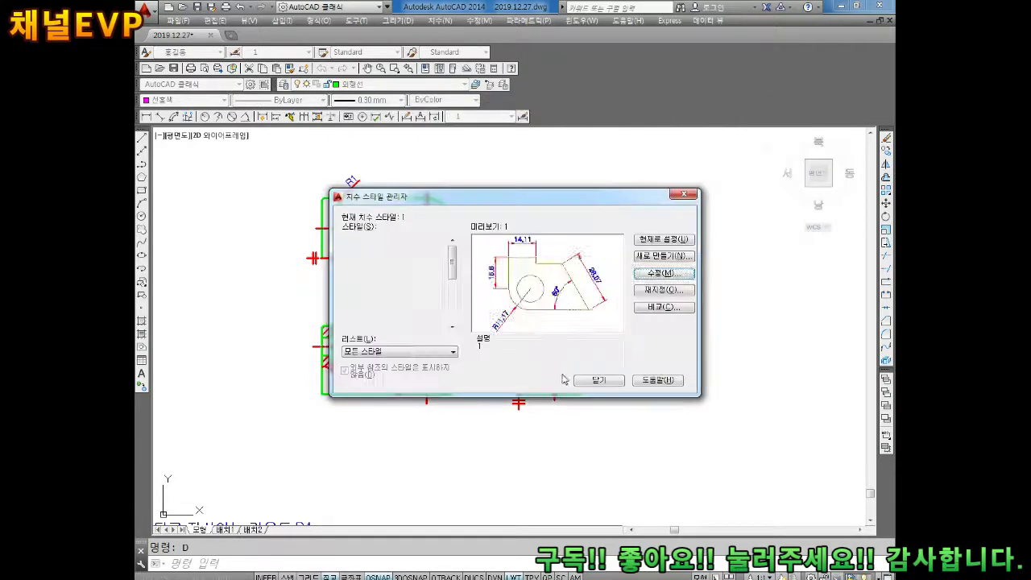
click(614, 380)
scroll(604, 371, down, 2)
scroll(534, 349, up, 2)
scroll(430, 226, up, 2)
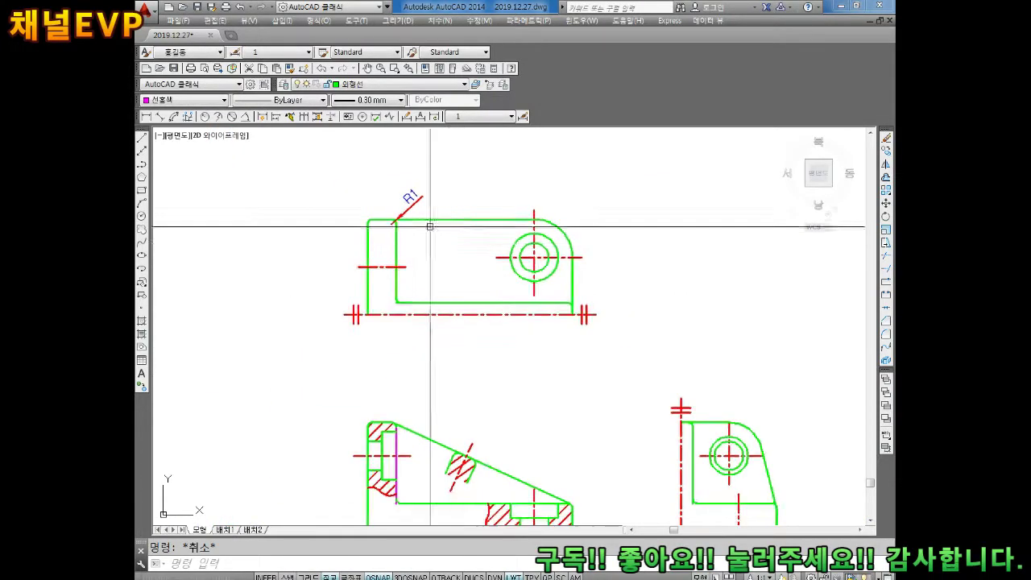
click(419, 203)
key(Escape)
scroll(427, 217, down, 4)
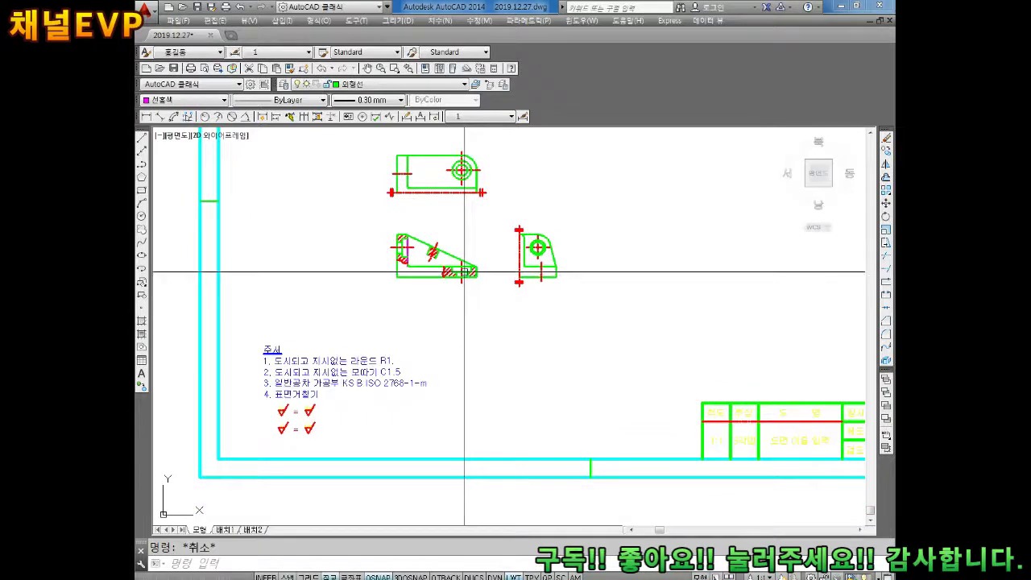
scroll(379, 258, up, 3)
scroll(403, 251, up, 3)
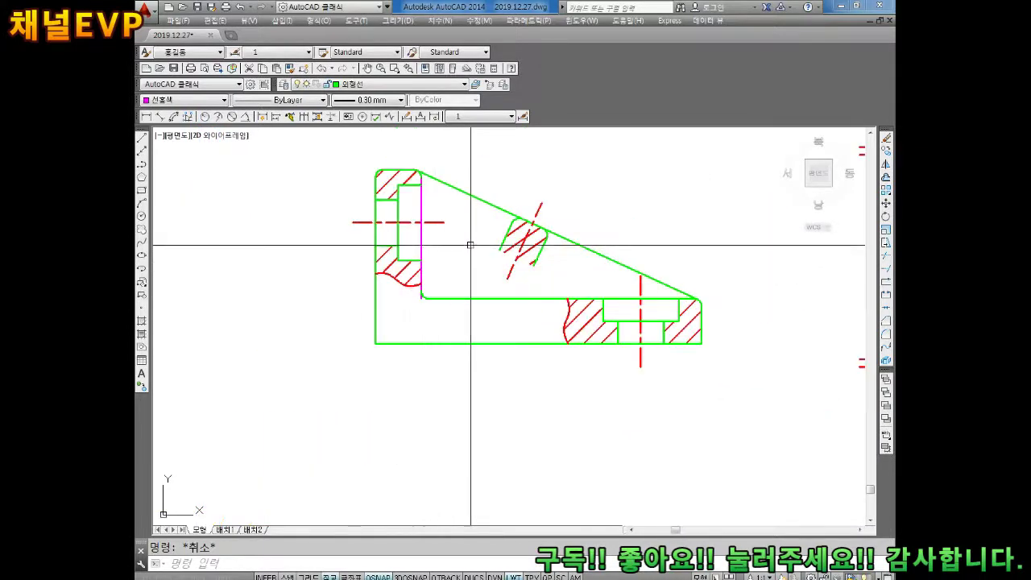
scroll(471, 245, down, 4)
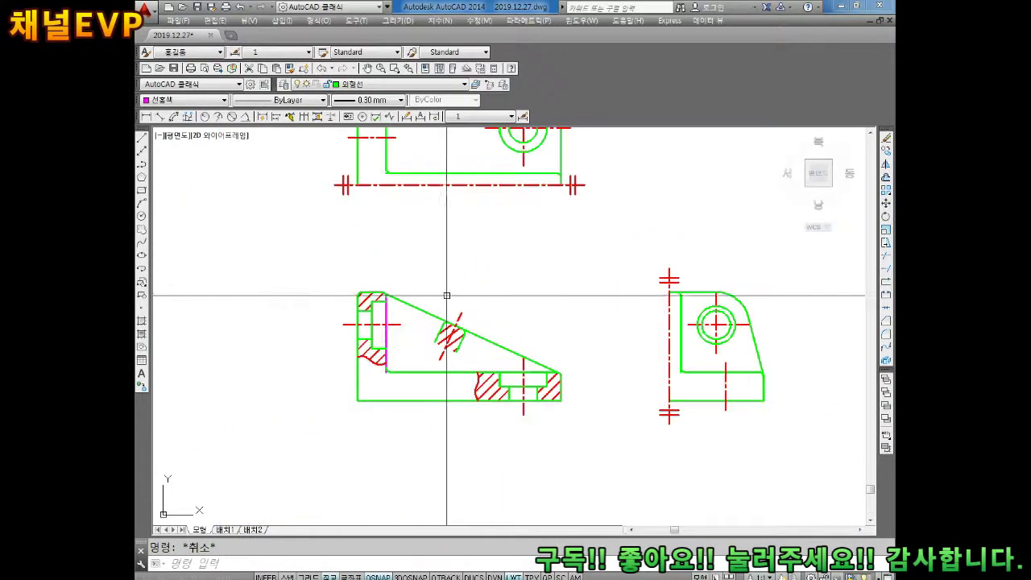
scroll(451, 299, up, 4)
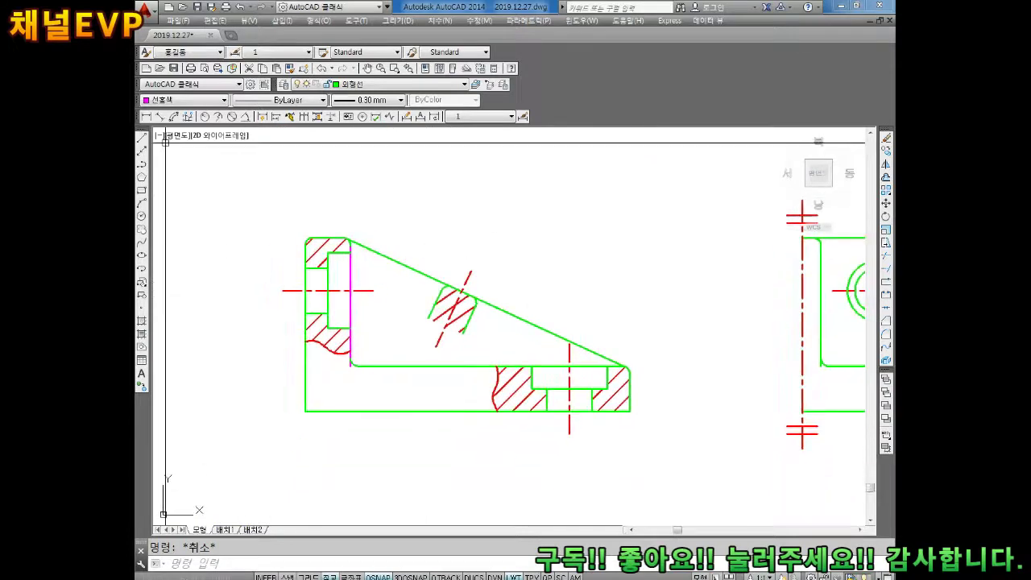
Dimension the 6 wall width with a linear dimension above the section view.
click(147, 118)
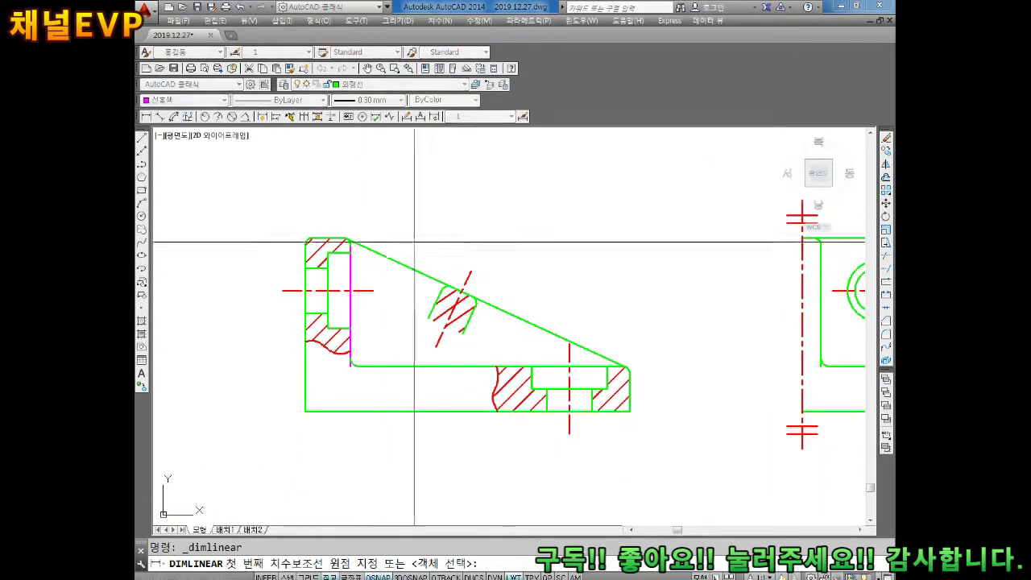
scroll(331, 266, up, 2)
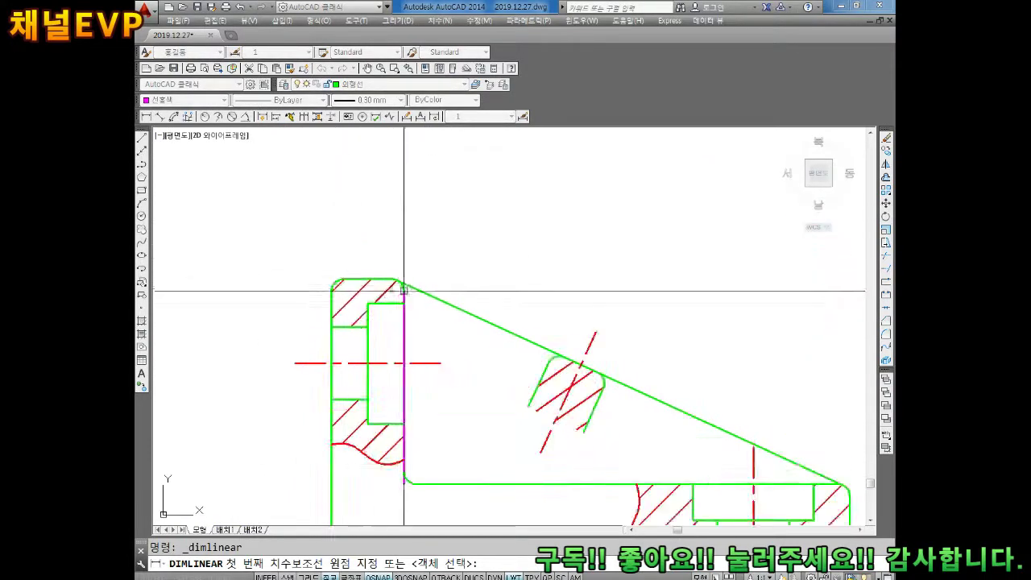
click(332, 291)
click(404, 291)
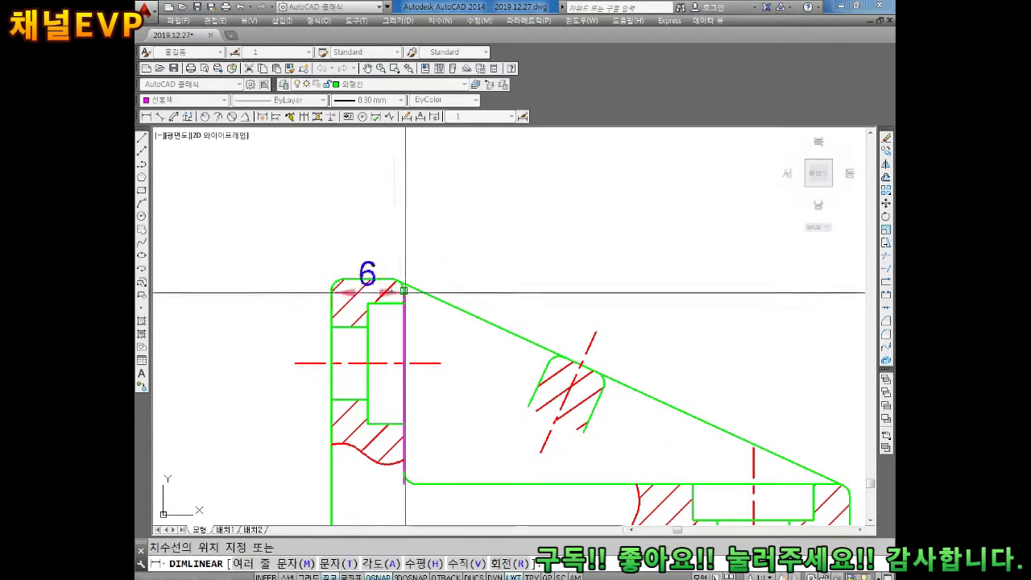
middle_drag(385, 190, 379, 220)
click(379, 216)
Change the magenta vertical line to green.
middle_drag(395, 364, 403, 334)
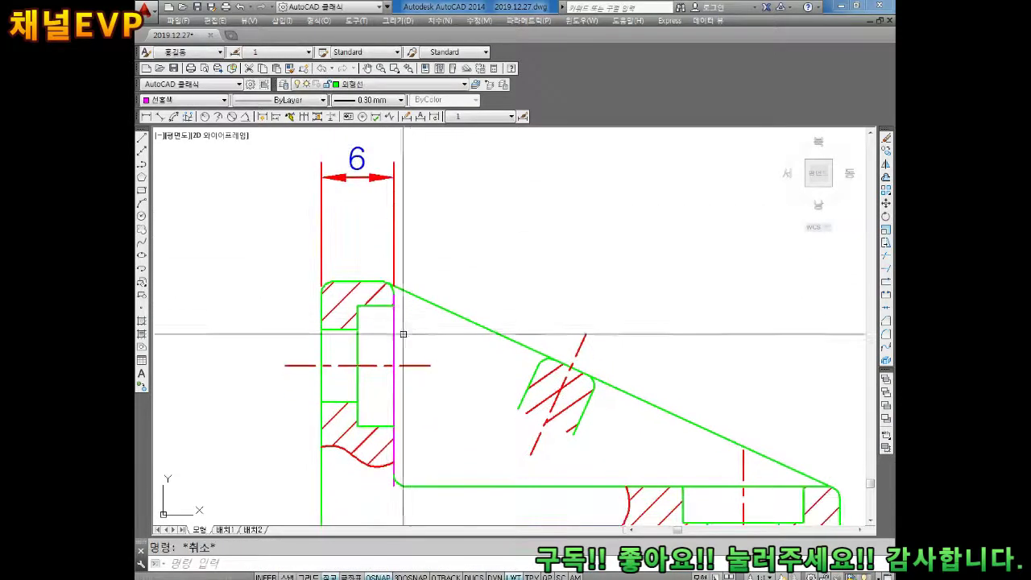
click(393, 333)
click(183, 100)
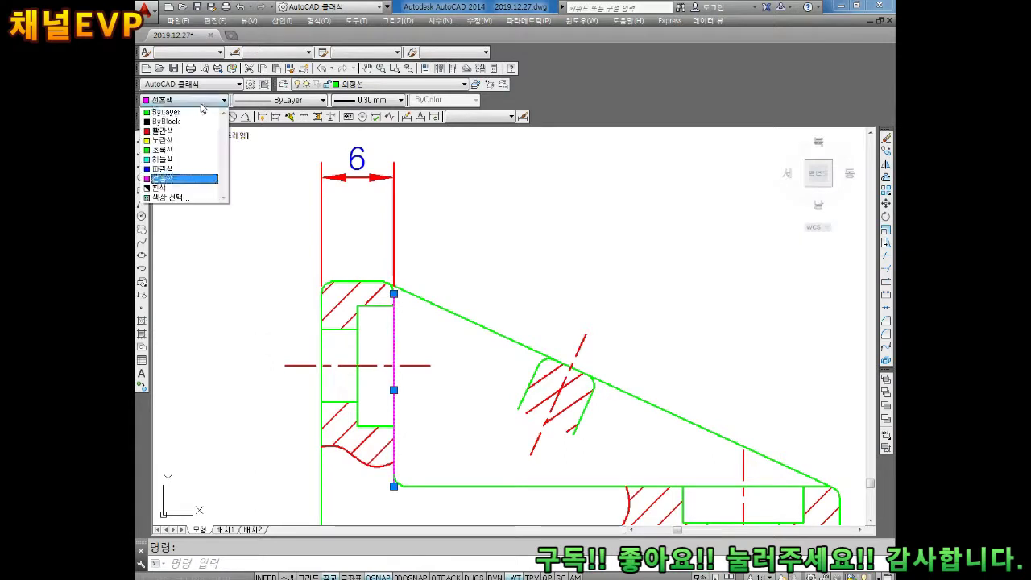
click(185, 178)
key(Escape)
scroll(427, 232, down, 2)
scroll(332, 226, up, 1)
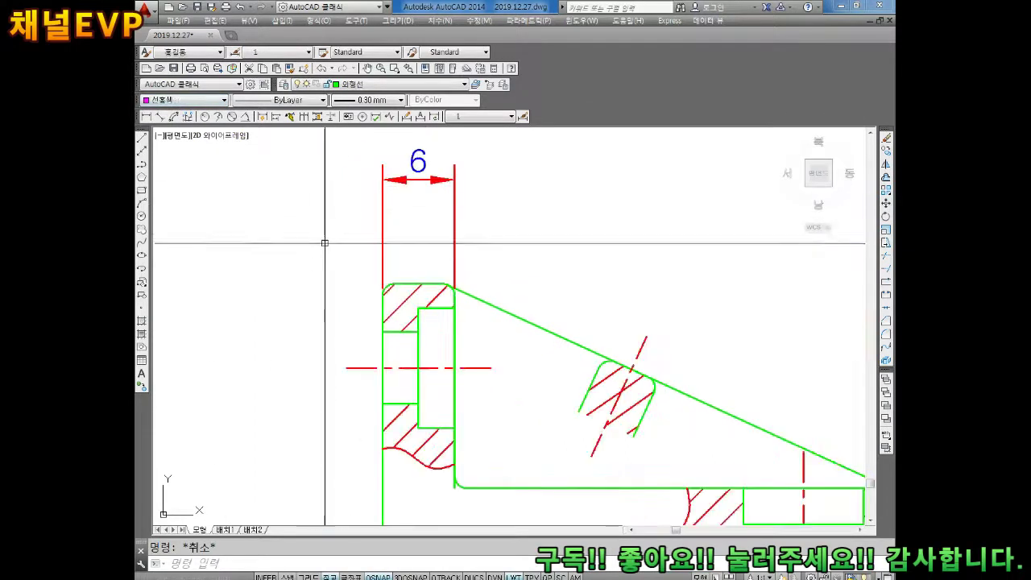
scroll(332, 226, up, 2)
Add the 3 horizontal linear dimension above the part.
click(148, 117)
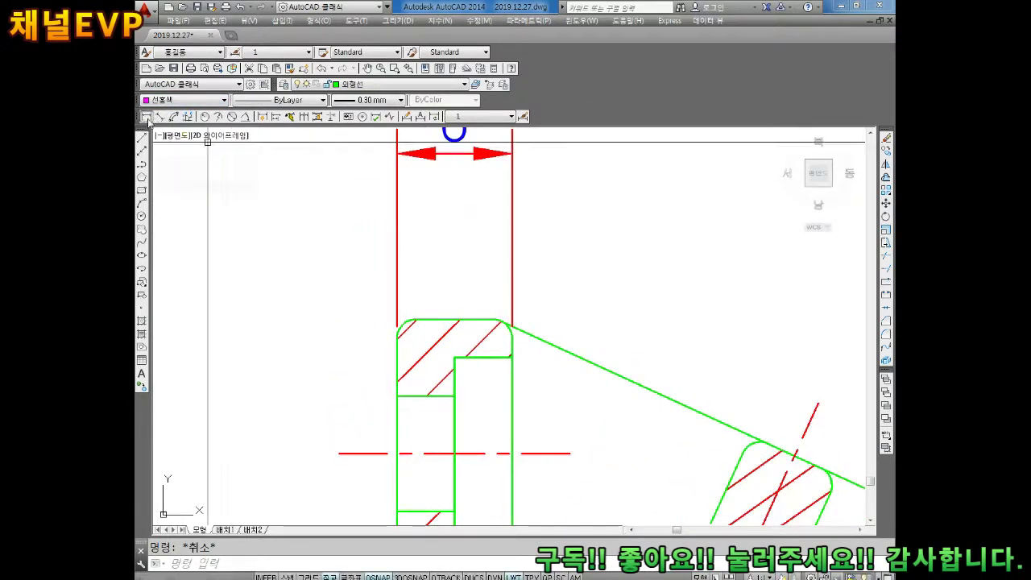
click(455, 357)
click(512, 357)
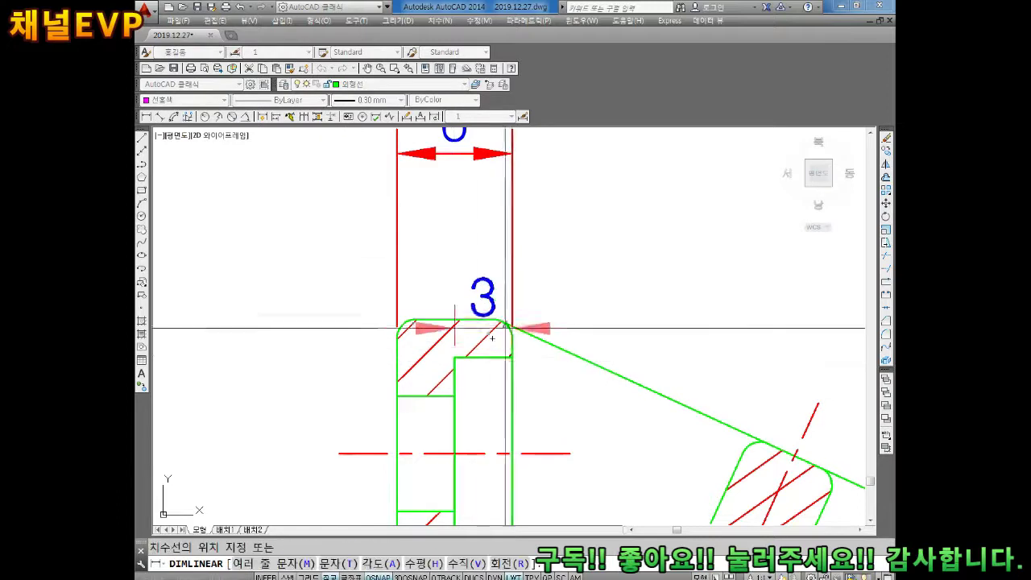
click(526, 235)
scroll(527, 235, down, 3)
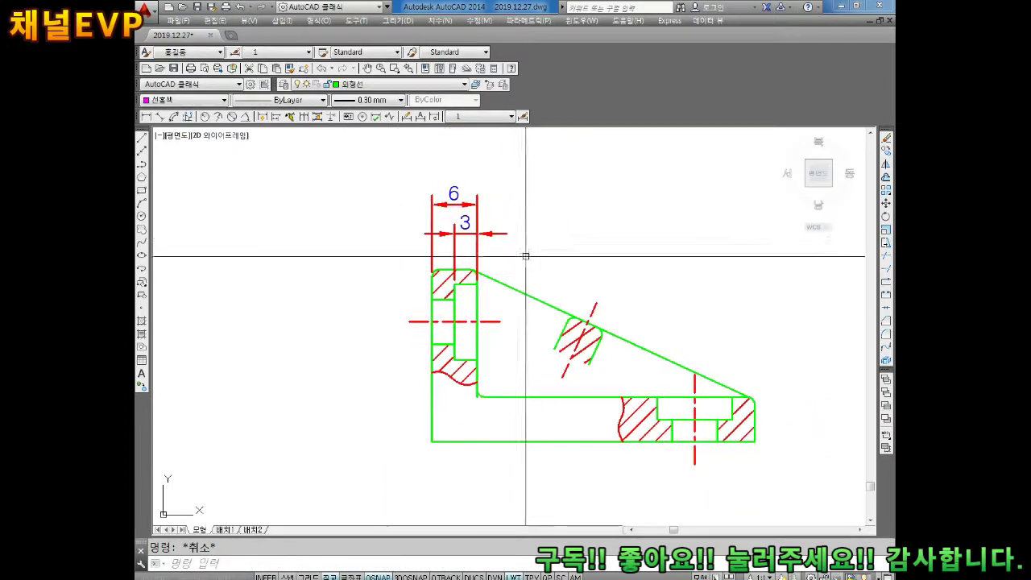
Add the 10 vertical dimension to the right of the counterbore box.
key(Return)
scroll(438, 283, up, 1)
scroll(450, 264, up, 2)
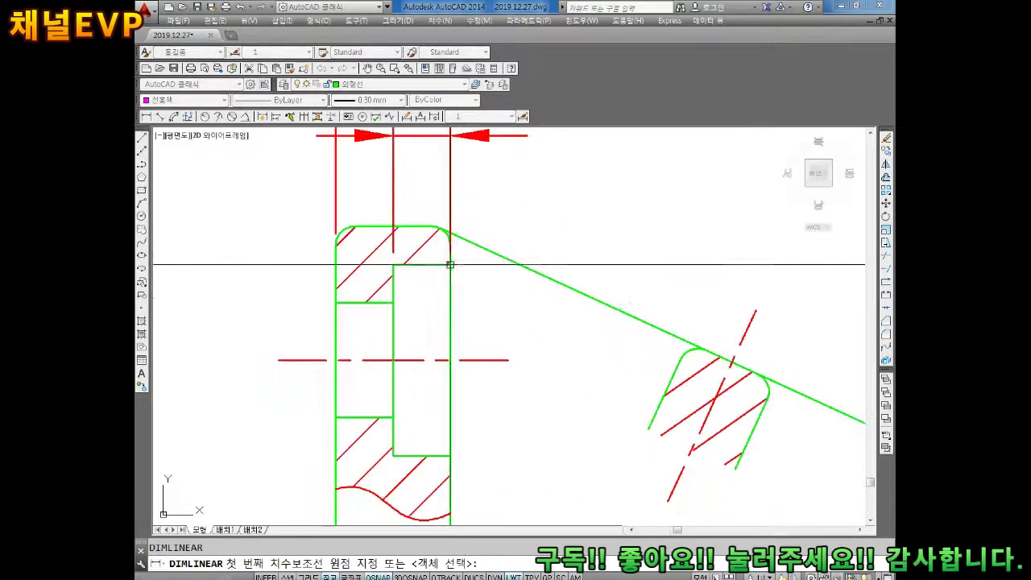
click(450, 264)
click(450, 456)
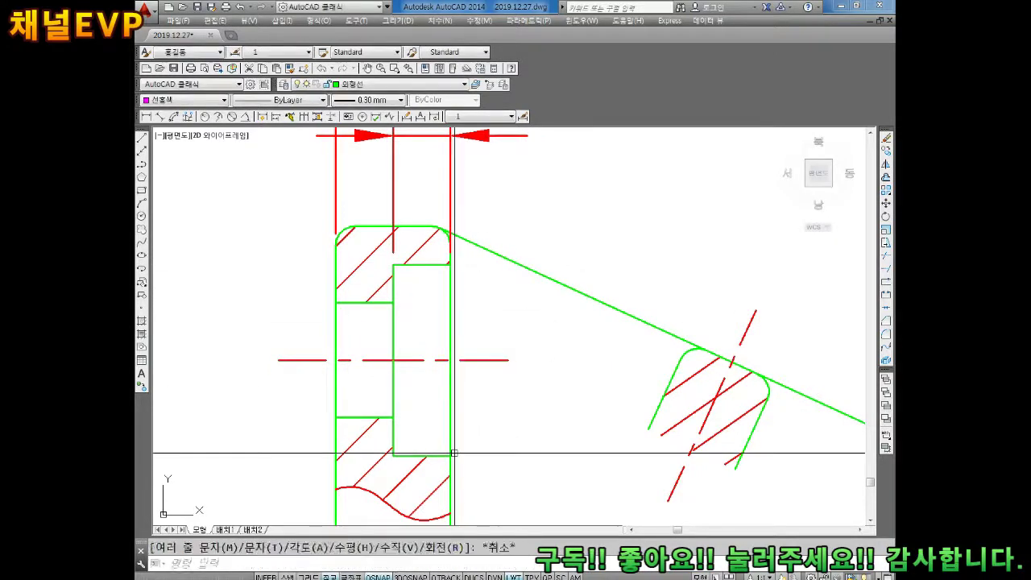
click(450, 456)
click(449, 264)
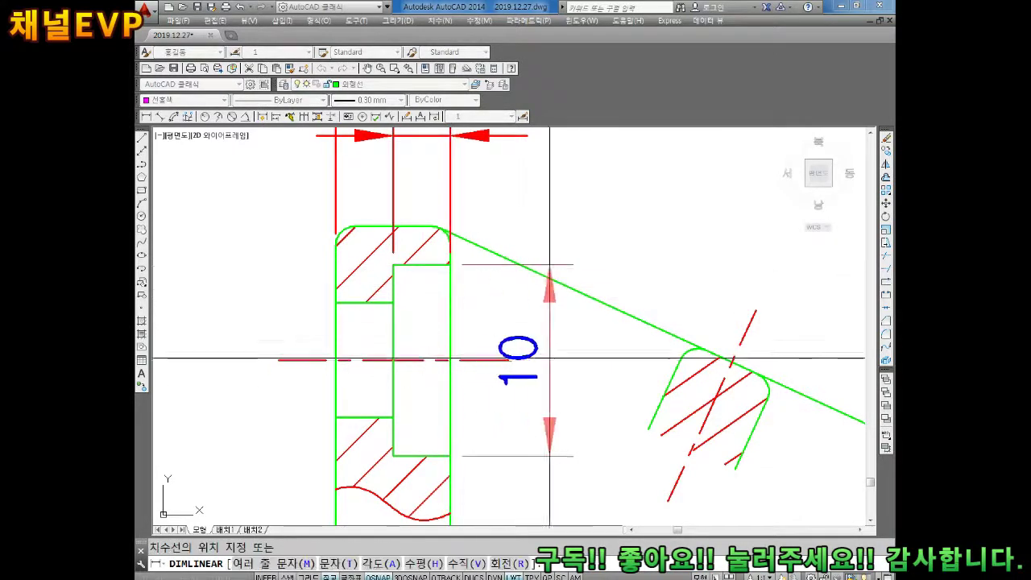
click(583, 357)
key(Escape)
middle_drag(421, 415, 441, 355)
Add the 6 vertical dimension to the left of the part.
key(space)
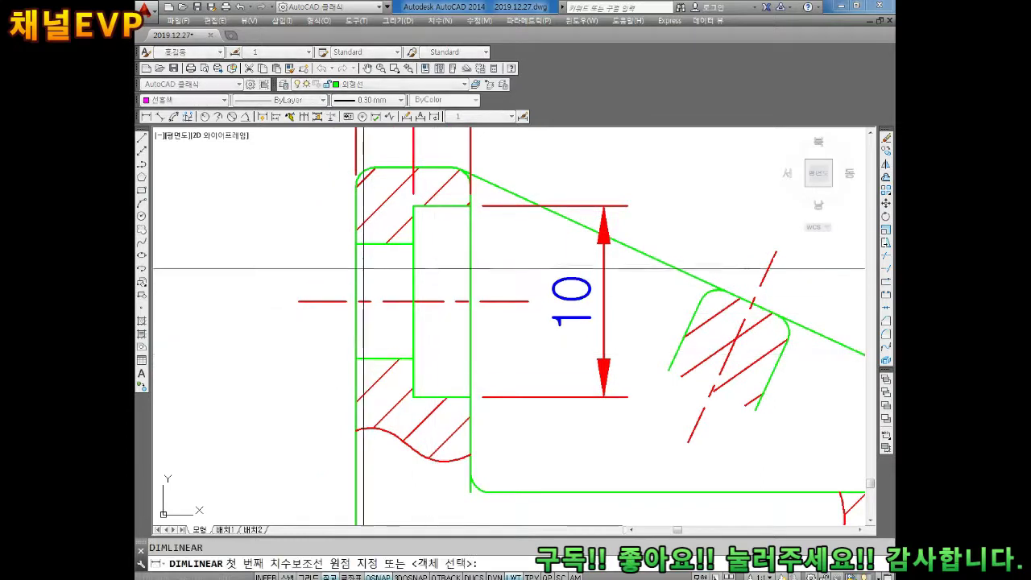
click(357, 244)
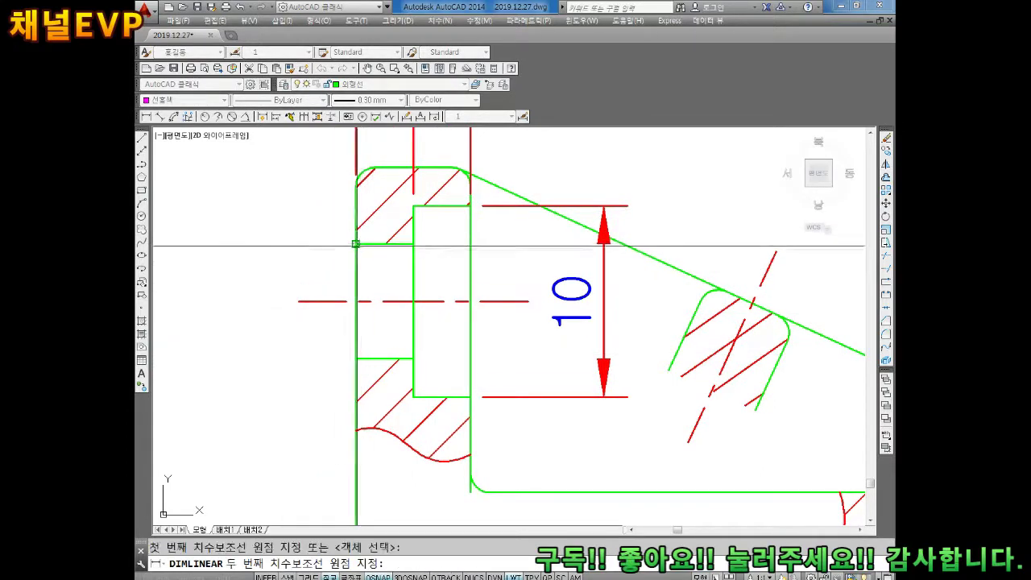
click(357, 357)
click(250, 340)
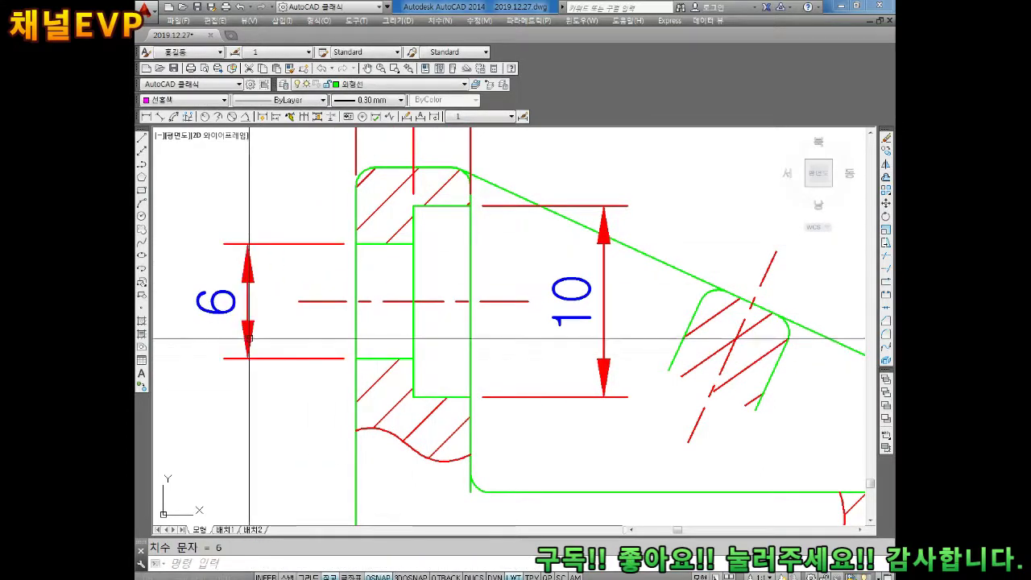
middle_drag(557, 327, 474, 288)
key(Escape)
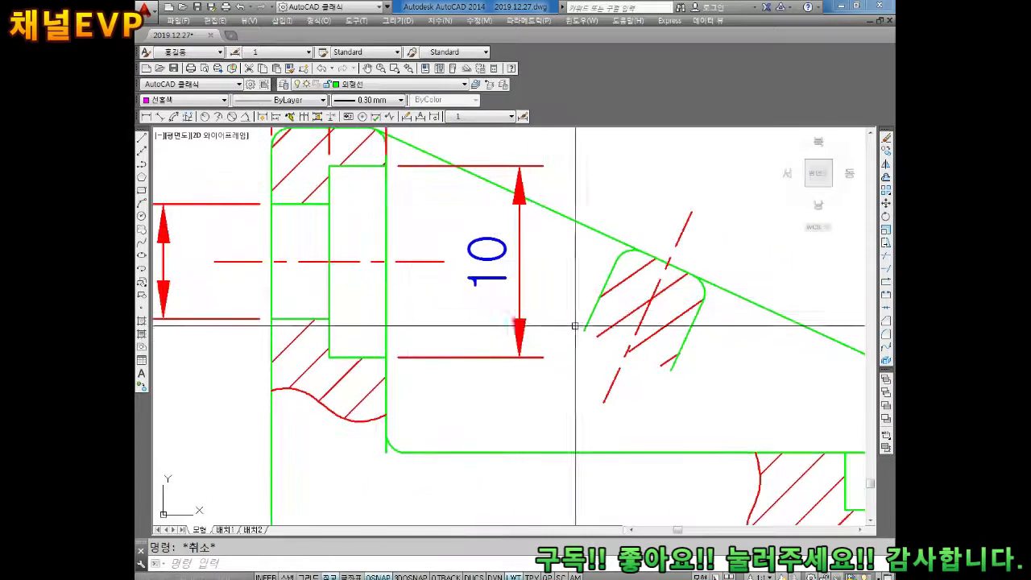
scroll(570, 316, down, 2)
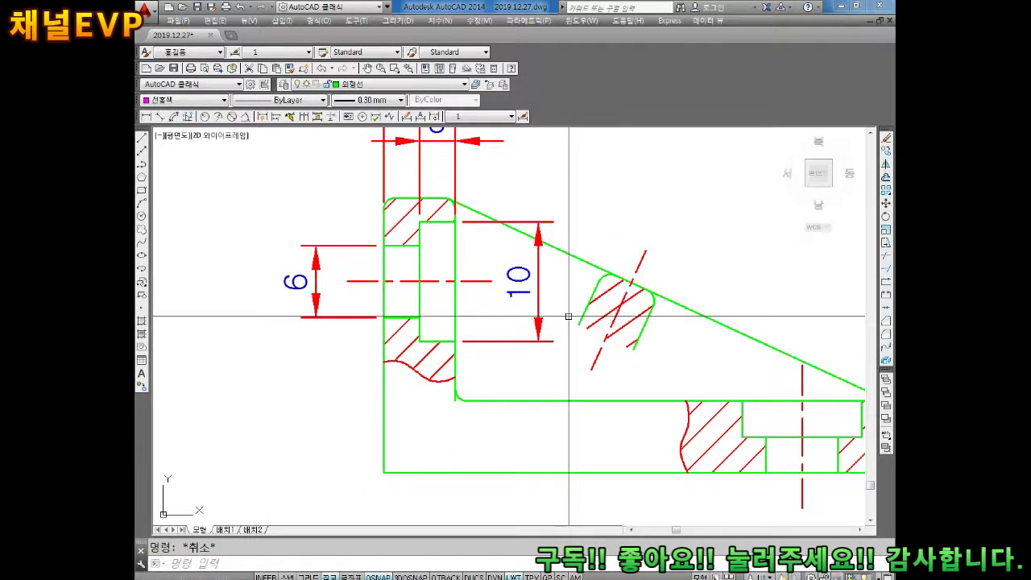
Delete the section hatching.
scroll(569, 317, down, 7)
scroll(571, 306, up, 5)
scroll(587, 363, up, 4)
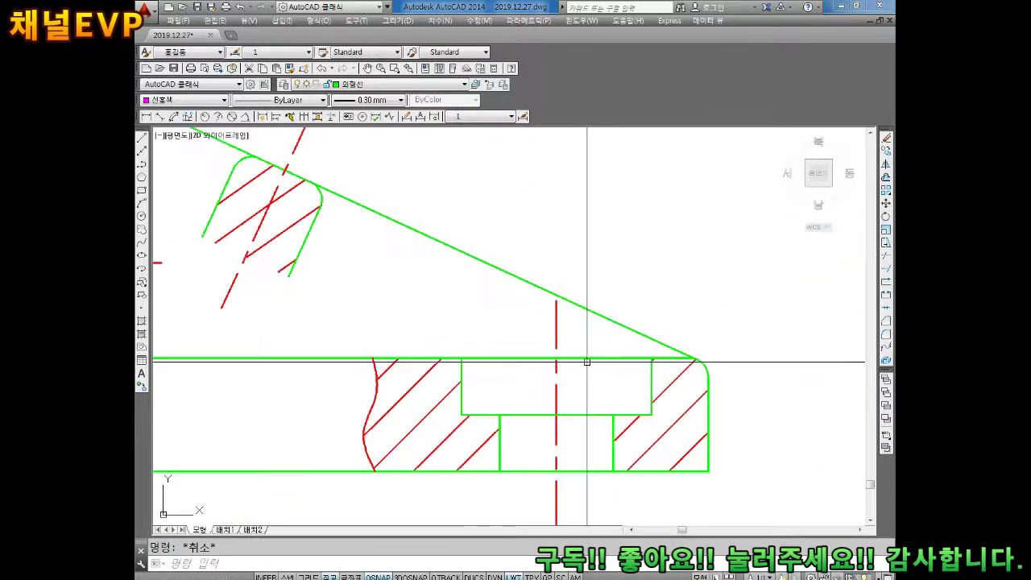
scroll(587, 361, up, 2)
scroll(610, 218, down, 2)
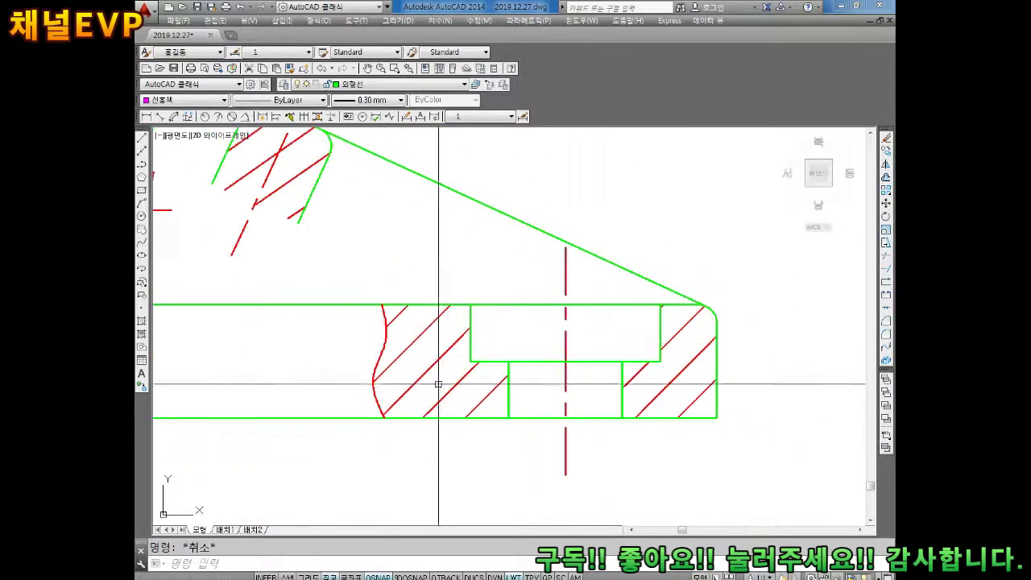
key(Delete)
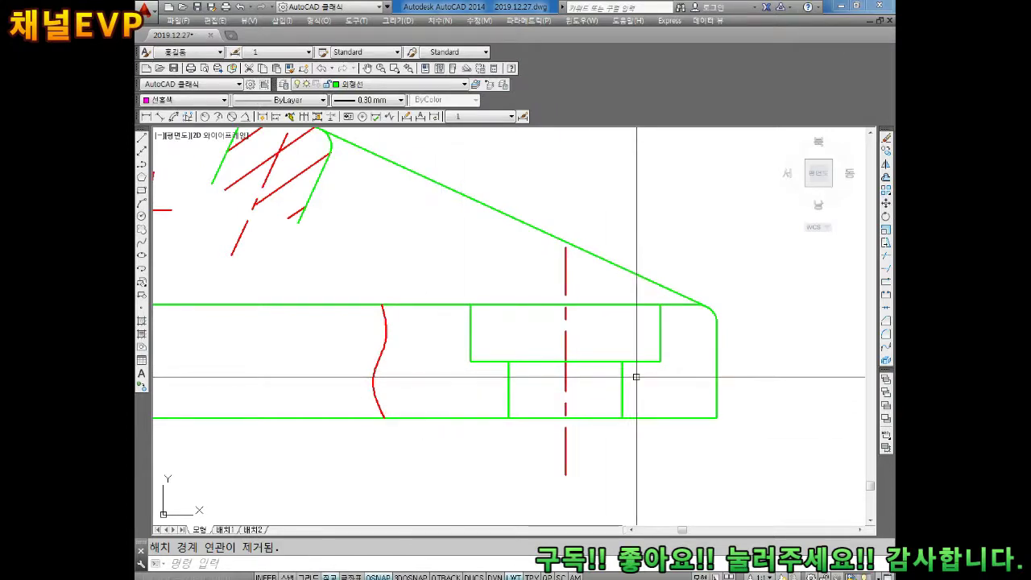
Trim away the hole lines to the right of the centerline.
text(tr)
key(Return)
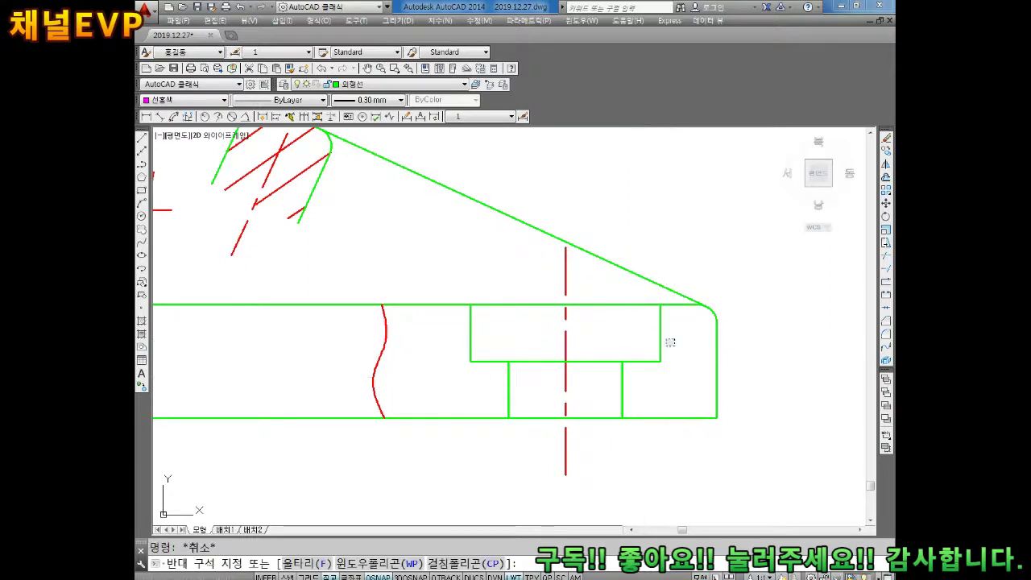
key(Return)
click(581, 396)
click(546, 365)
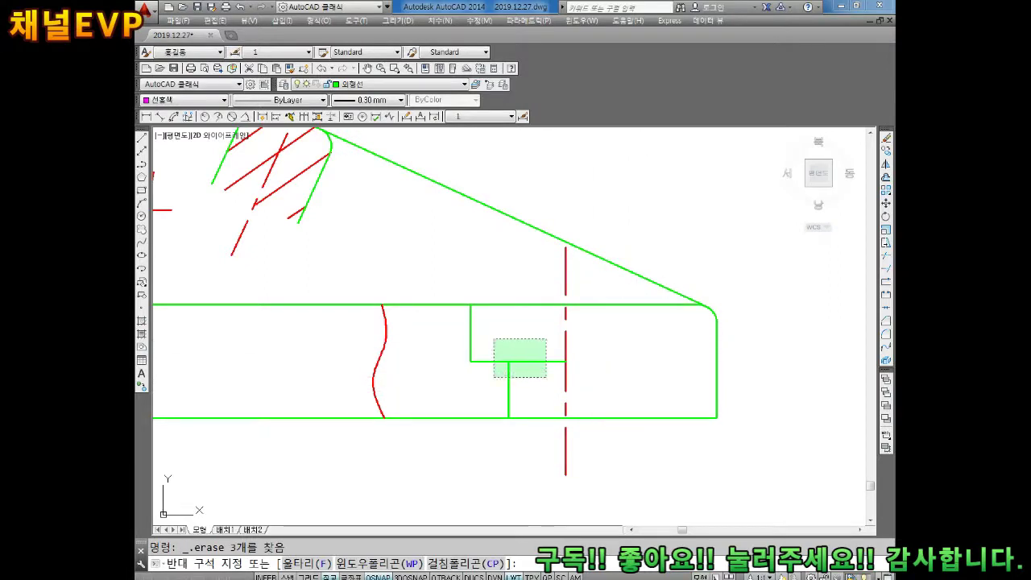
key(Escape)
text(M)
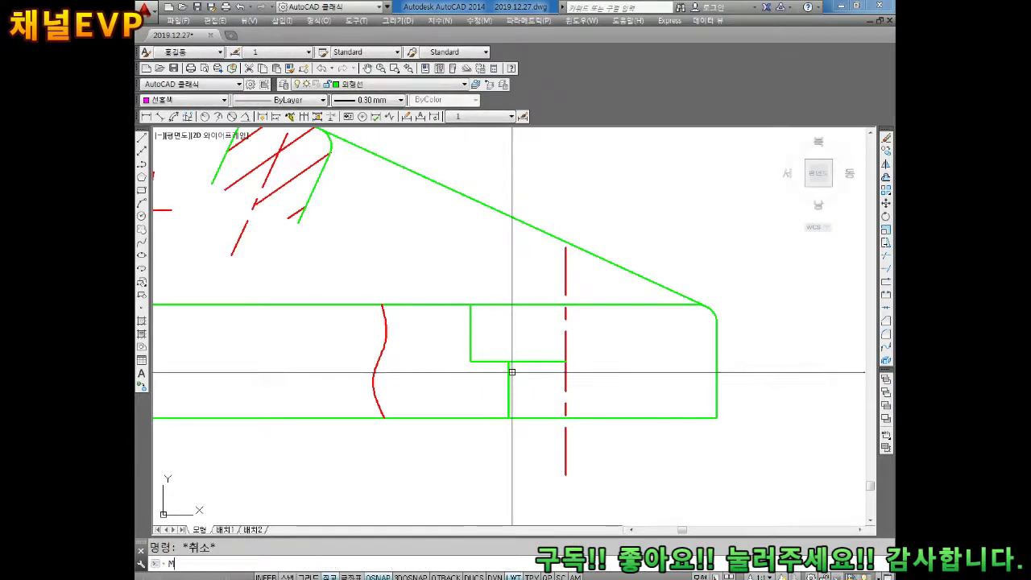
Move the two vertical hole edges 0.5 to the left.
key(Return)
click(492, 320)
click(463, 330)
key(Return)
click(470, 305)
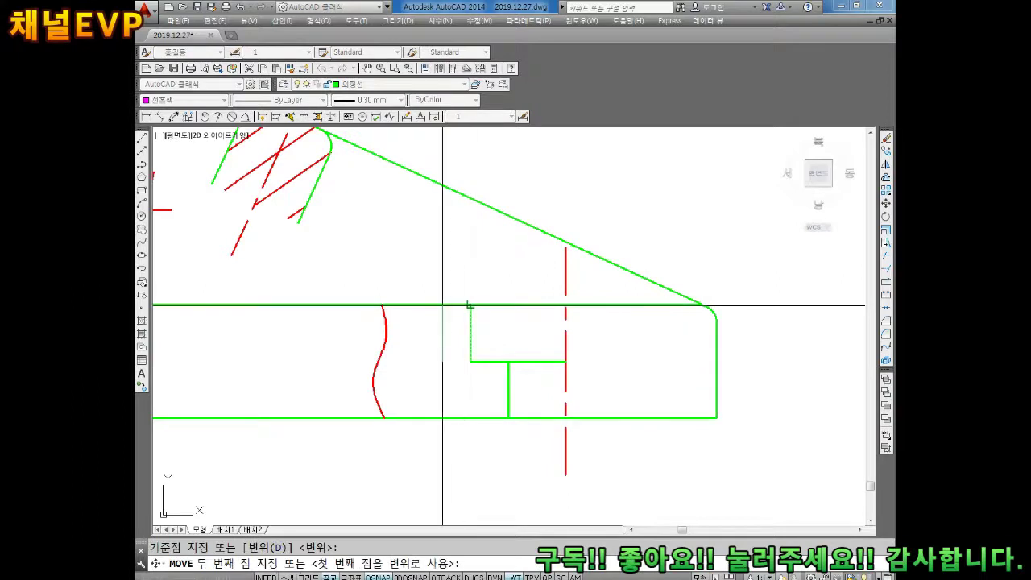
text(0.5)
key(Return)
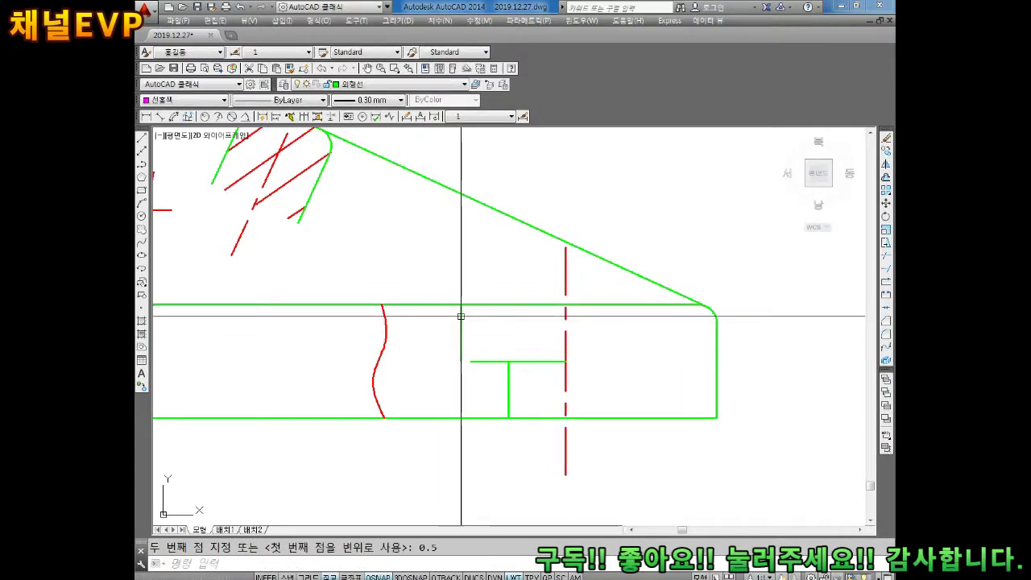
key(Return)
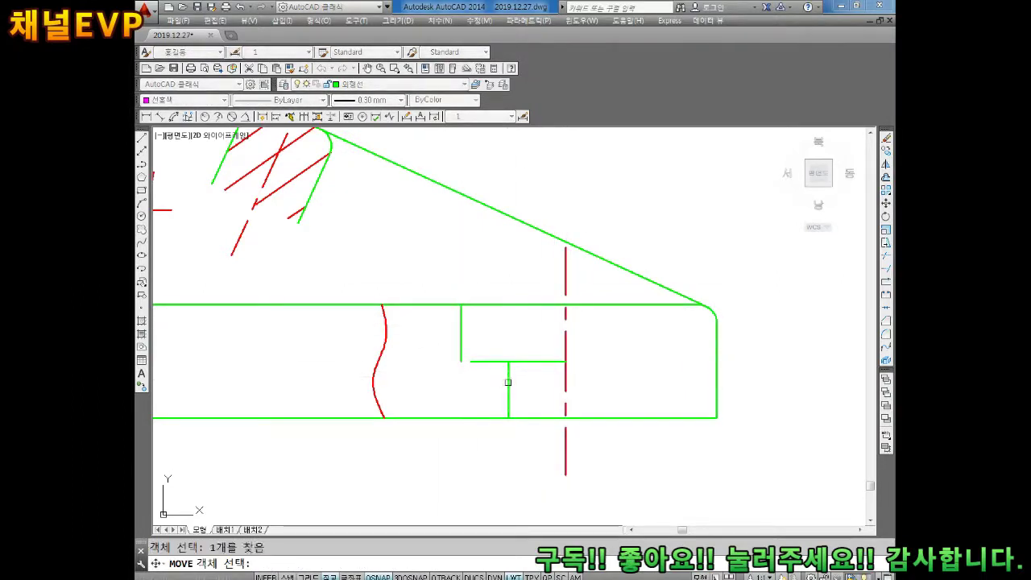
key(Return)
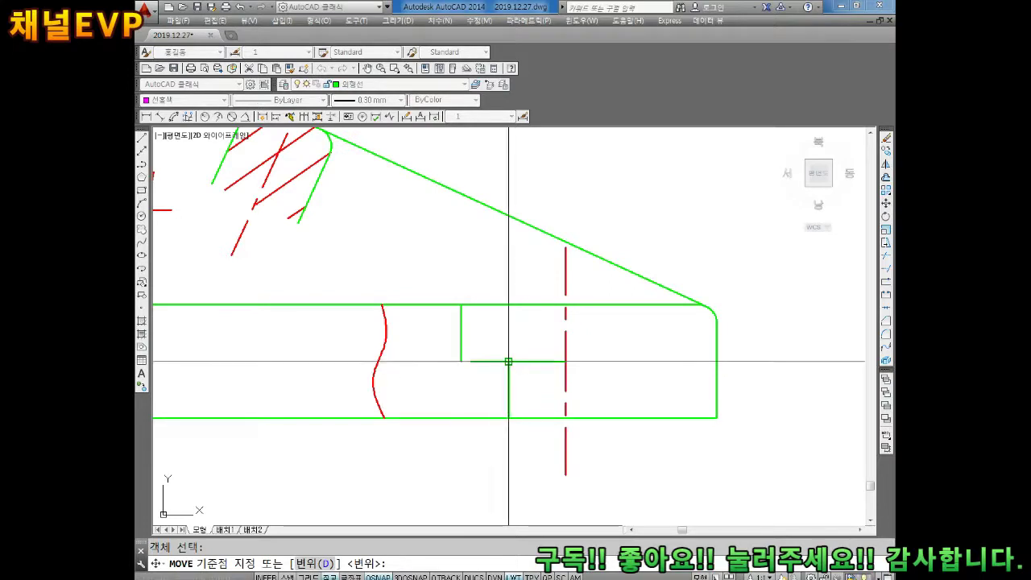
click(508, 361)
text(0.5)
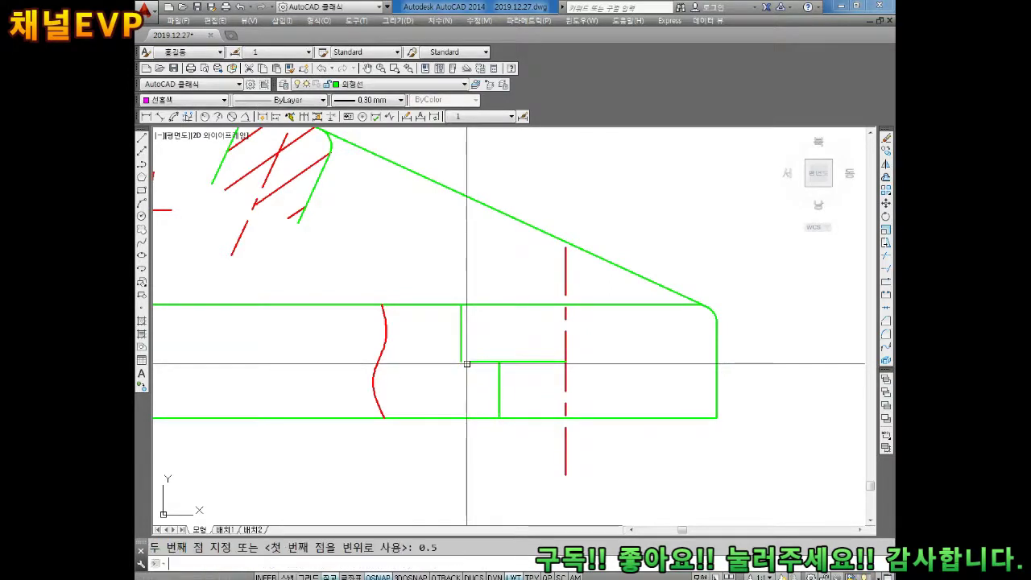
key(Escape)
Stretch the horizontal hole line so it meets the vertical edge.
scroll(472, 368, up, 4)
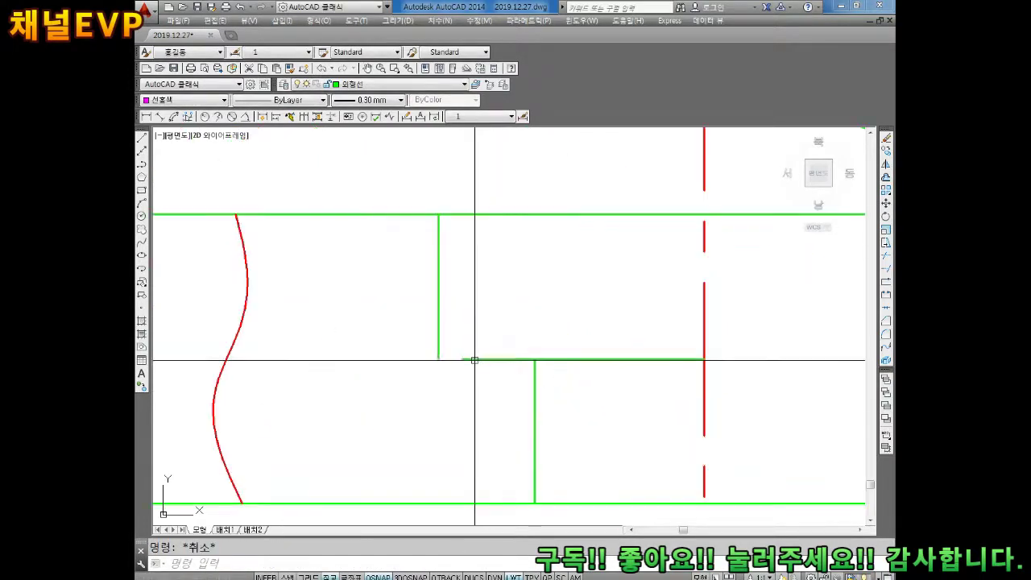
click(461, 358)
click(437, 359)
key(Escape)
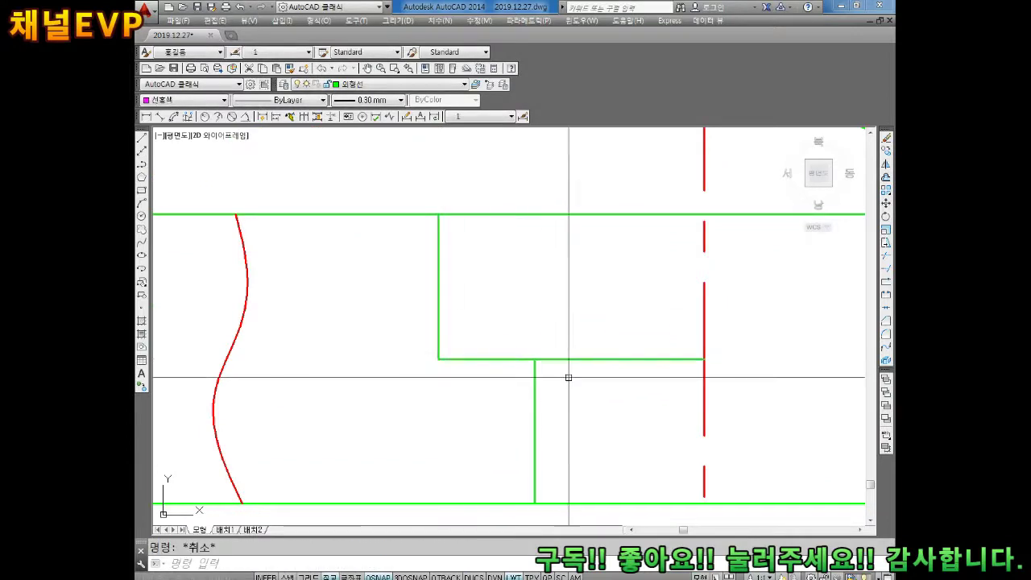
text(MI)
Mirror the hole's half outline across the centerline, keeping the original.
key(Return)
click(589, 315)
click(490, 394)
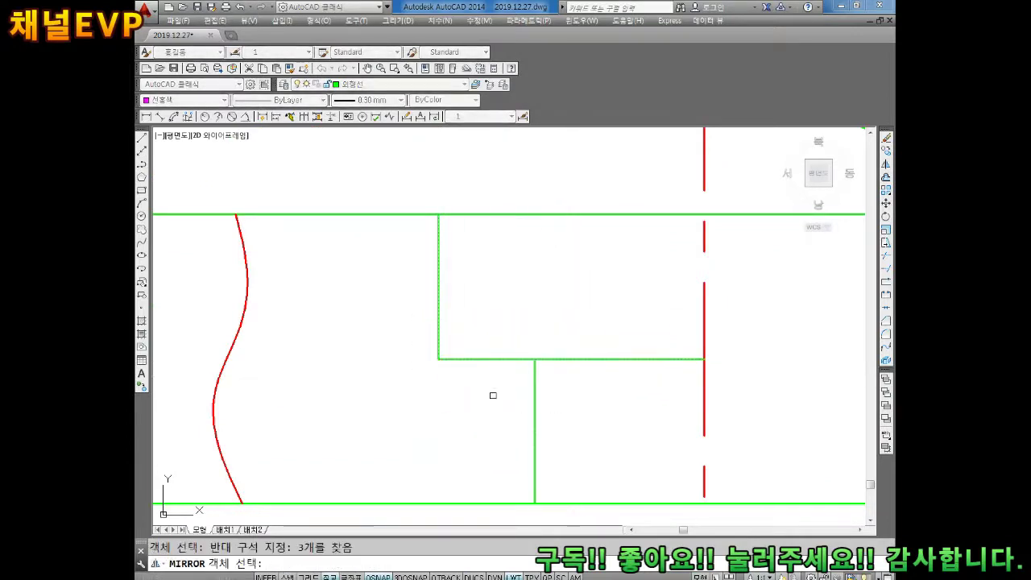
key(Return)
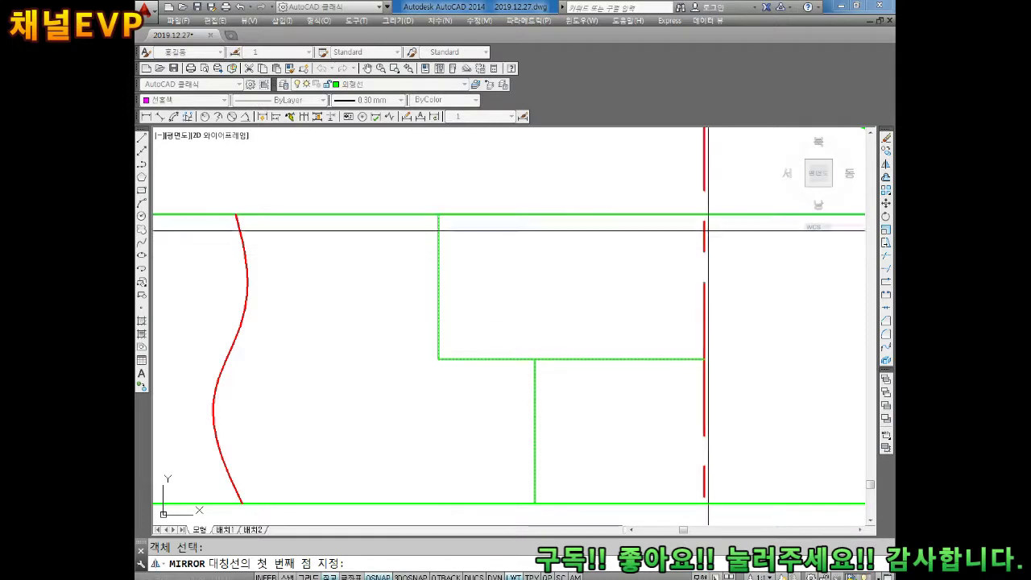
scroll(708, 230, down, 4)
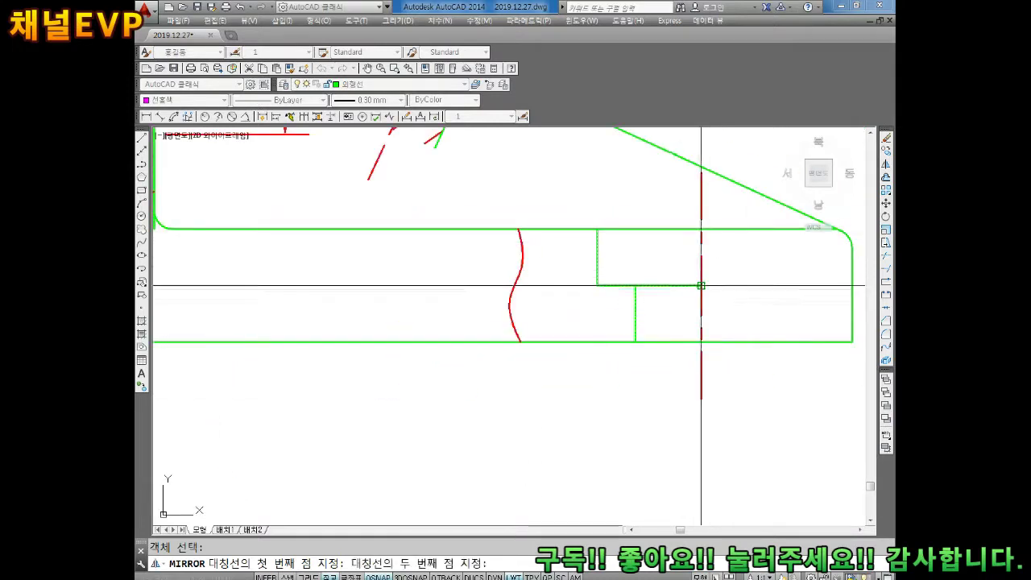
click(701, 285)
key(Return)
middle_drag(740, 302, 643, 328)
key(Escape)
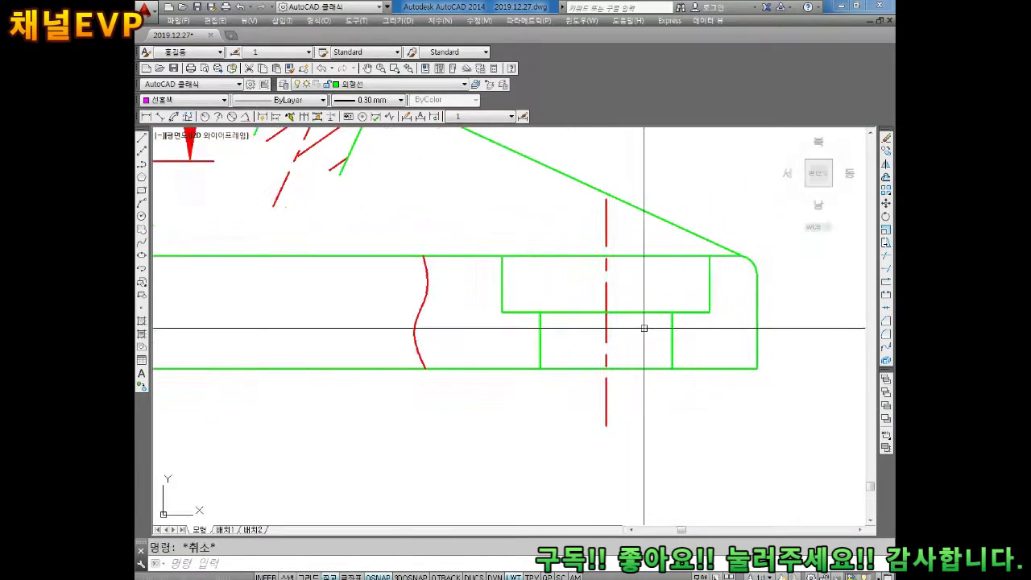
Hatch the section areas with ANSI31 at scale 0.5.
text(h)
key(Return)
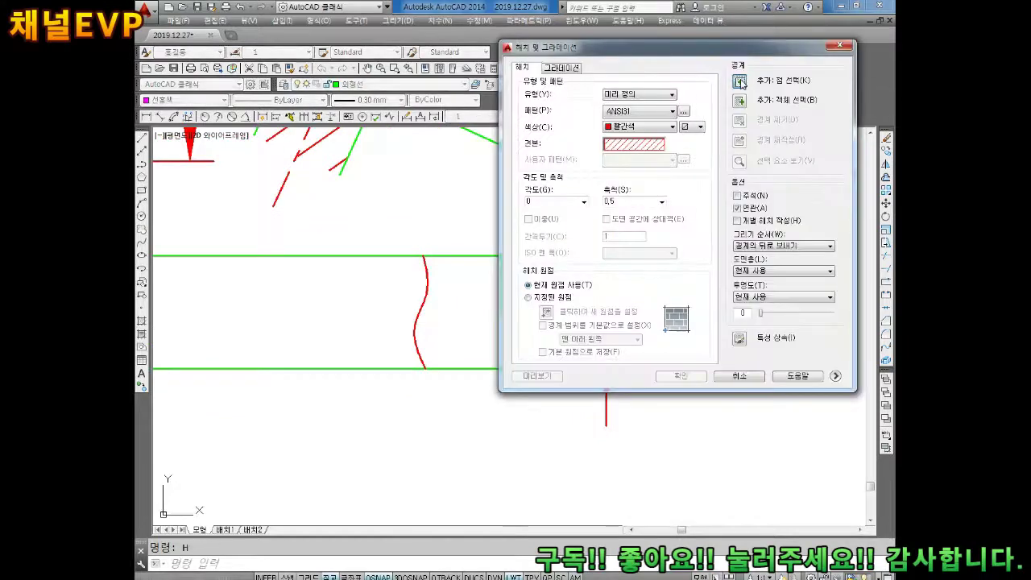
click(739, 81)
key(Return)
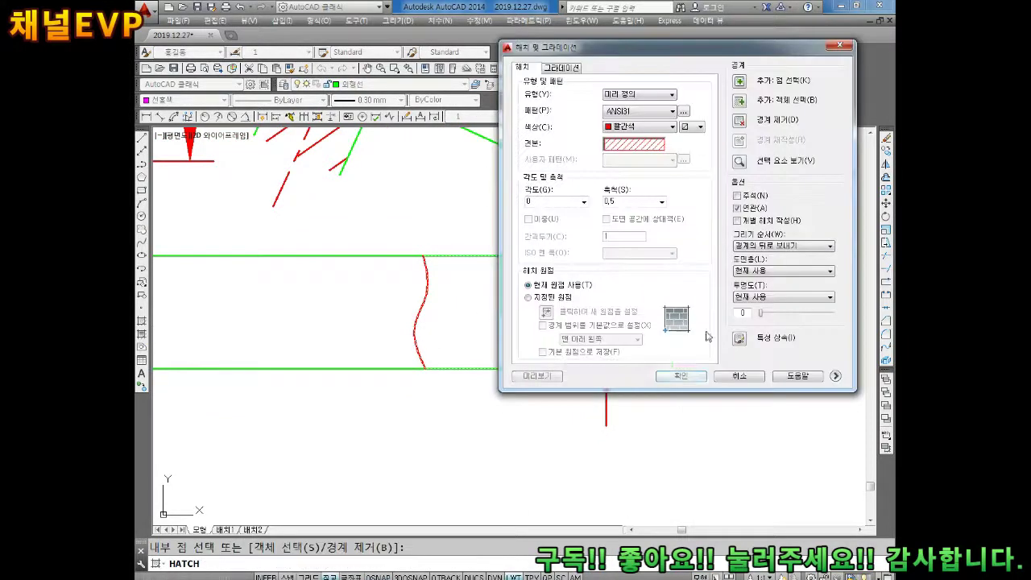
click(683, 376)
scroll(572, 301, down, 2)
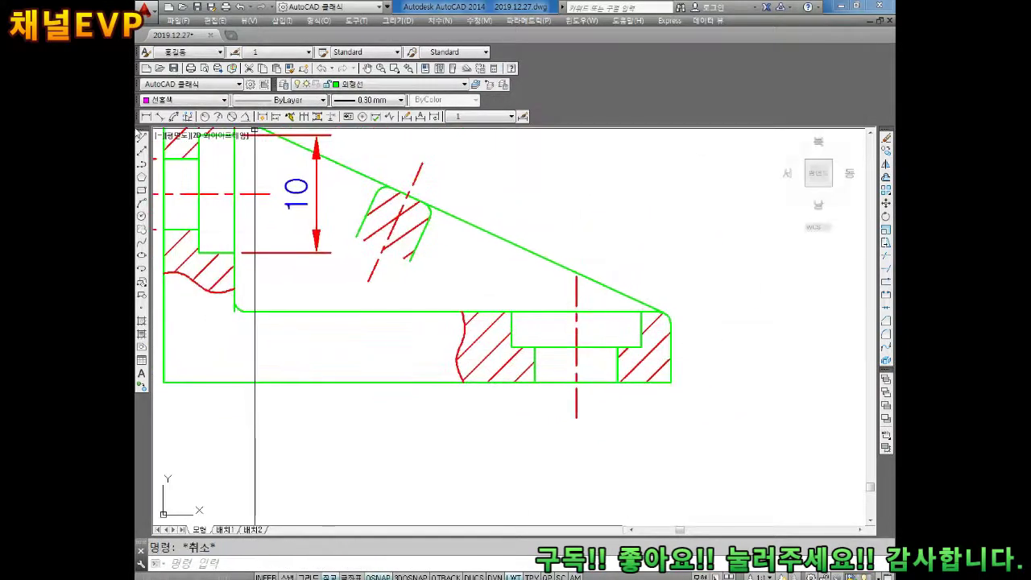
Dimension the counterbore width 11 above and the through-hole width 7 below the part.
click(147, 117)
click(512, 312)
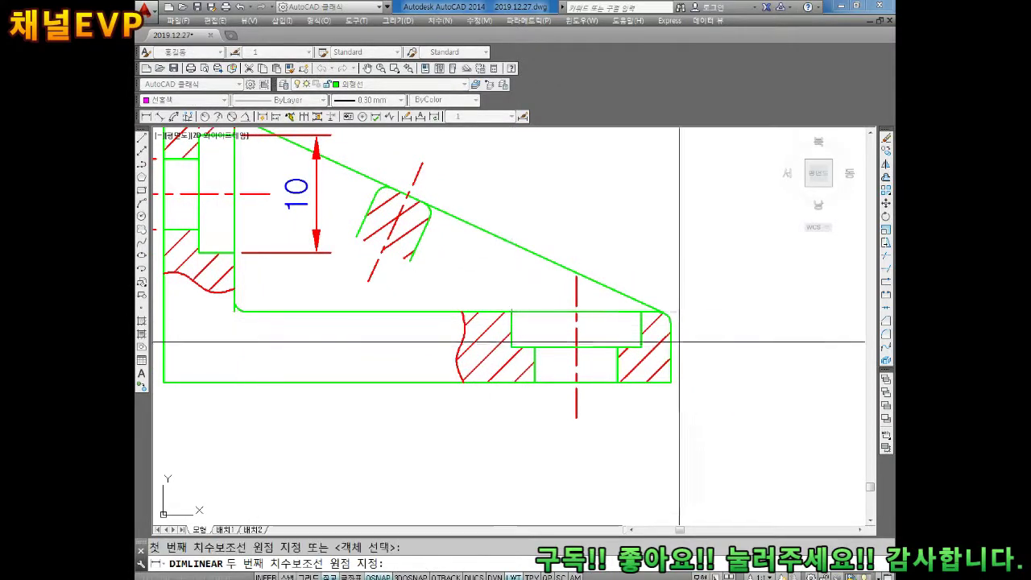
click(641, 313)
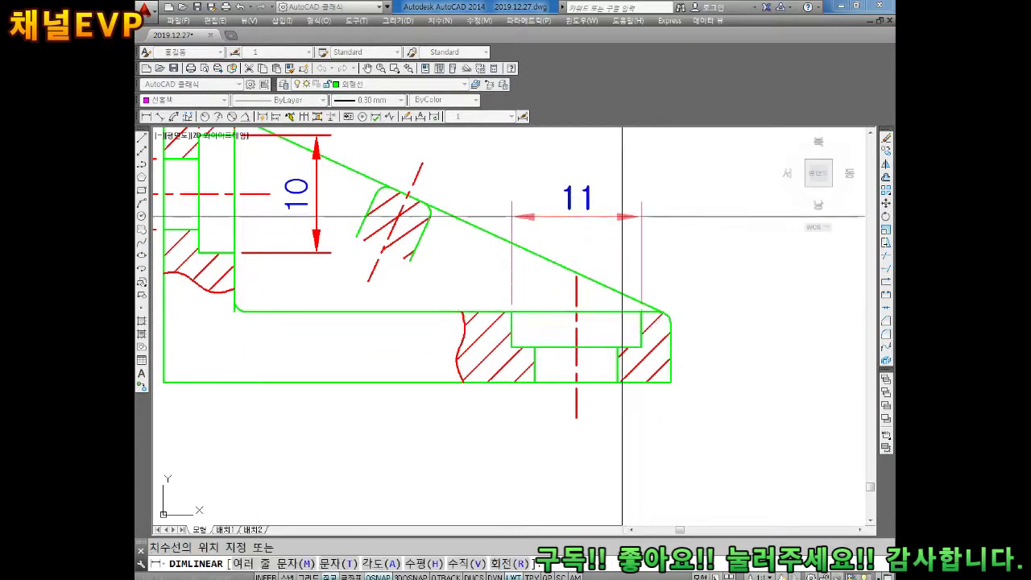
click(616, 227)
middle_drag(543, 379, 524, 352)
key(Return)
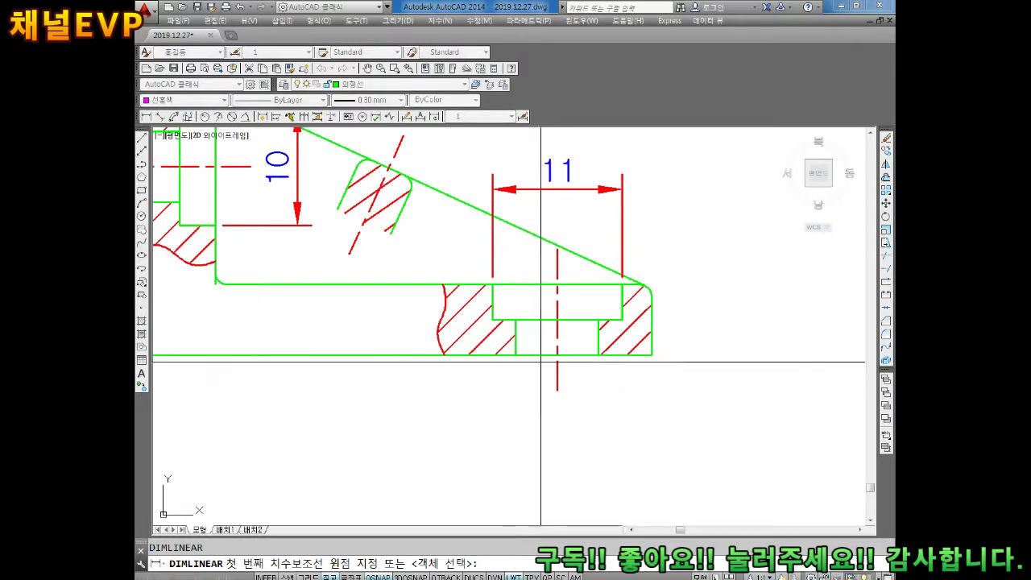
click(516, 355)
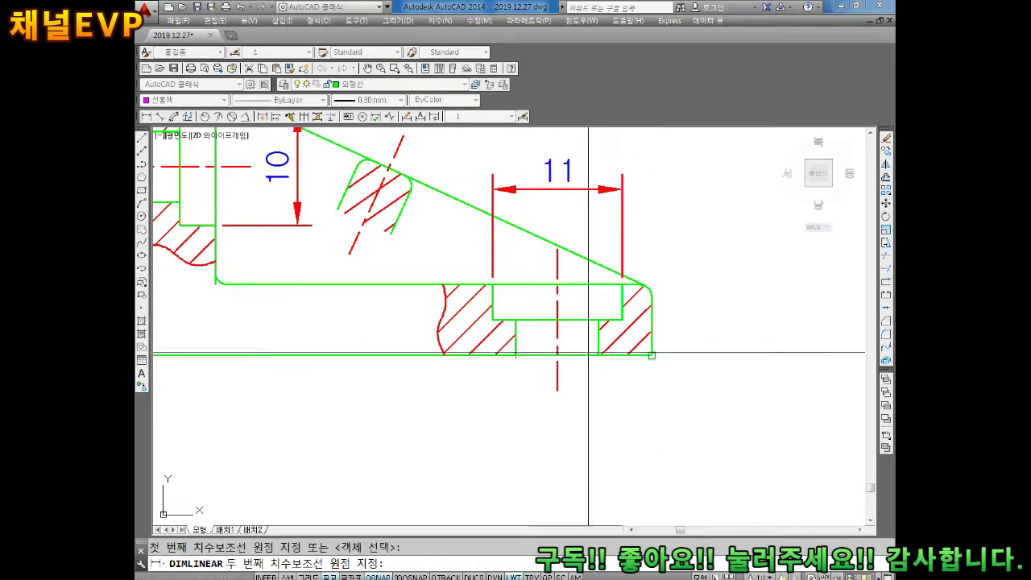
click(598, 355)
click(569, 445)
key(Escape)
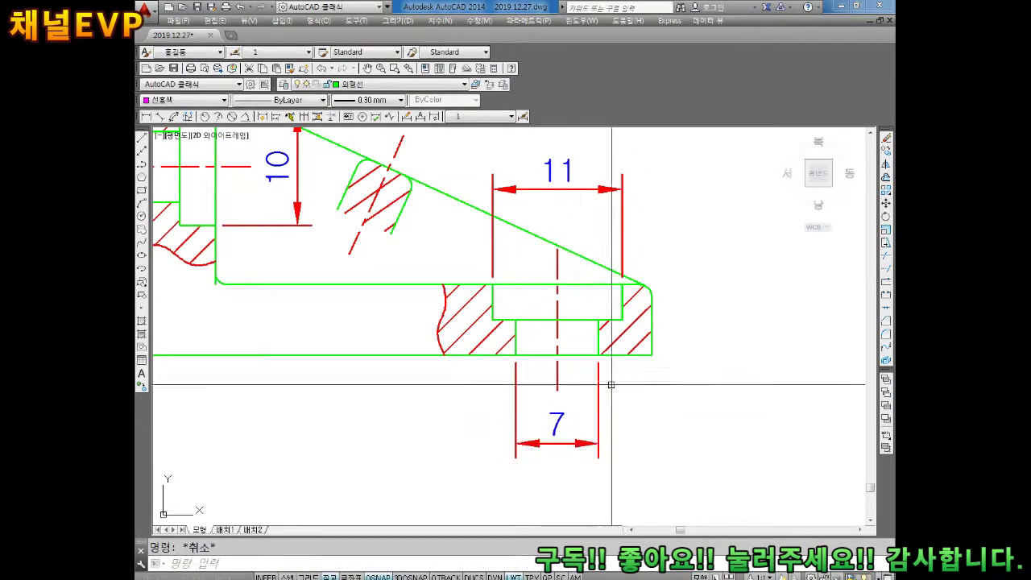
Add the 6 plate thickness and 3 counterbore depth dimensions on the right.
middle_drag(552, 270, 513, 285)
key(Return)
click(606, 301)
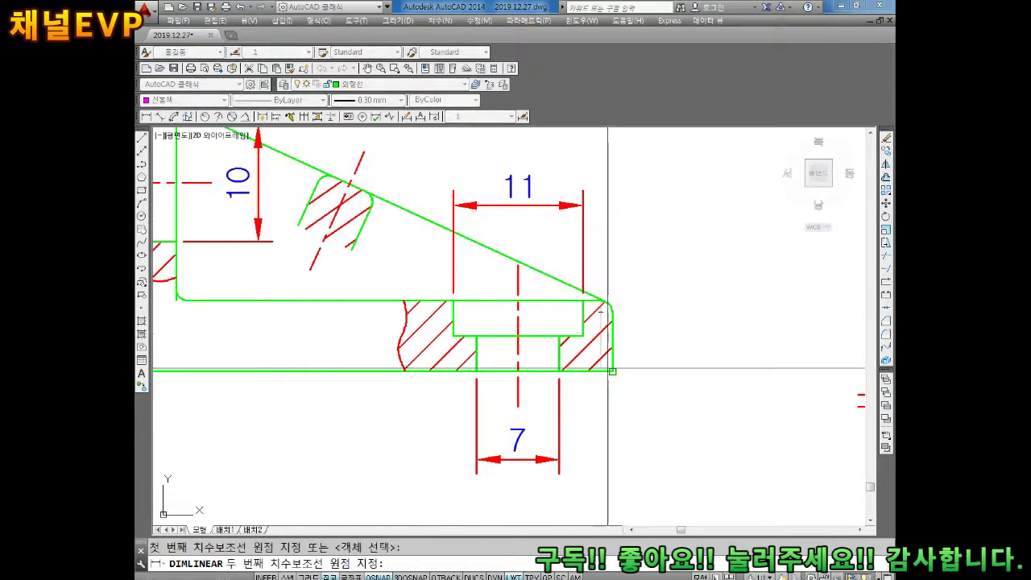
click(613, 371)
click(705, 338)
key(Return)
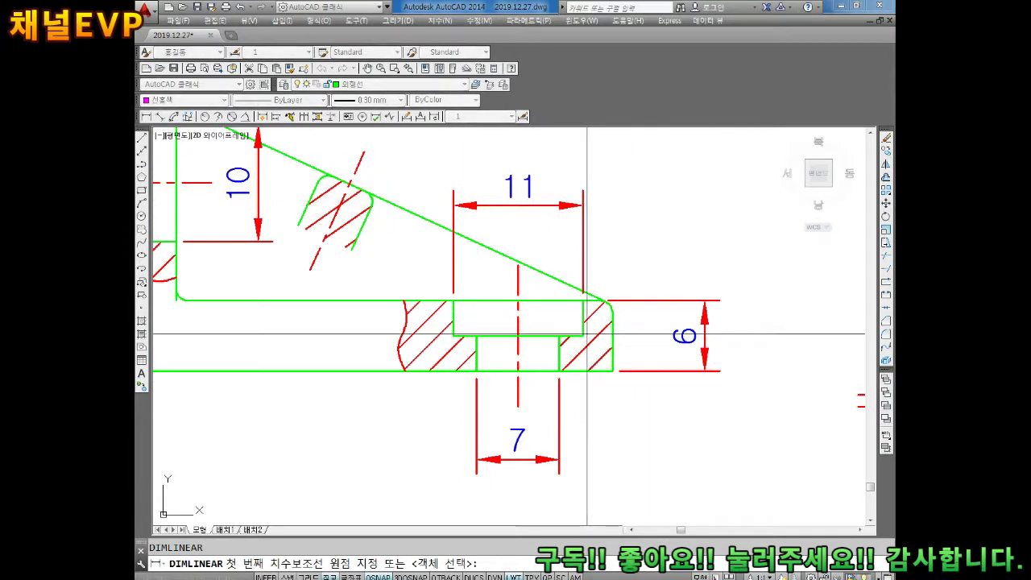
click(583, 336)
click(583, 301)
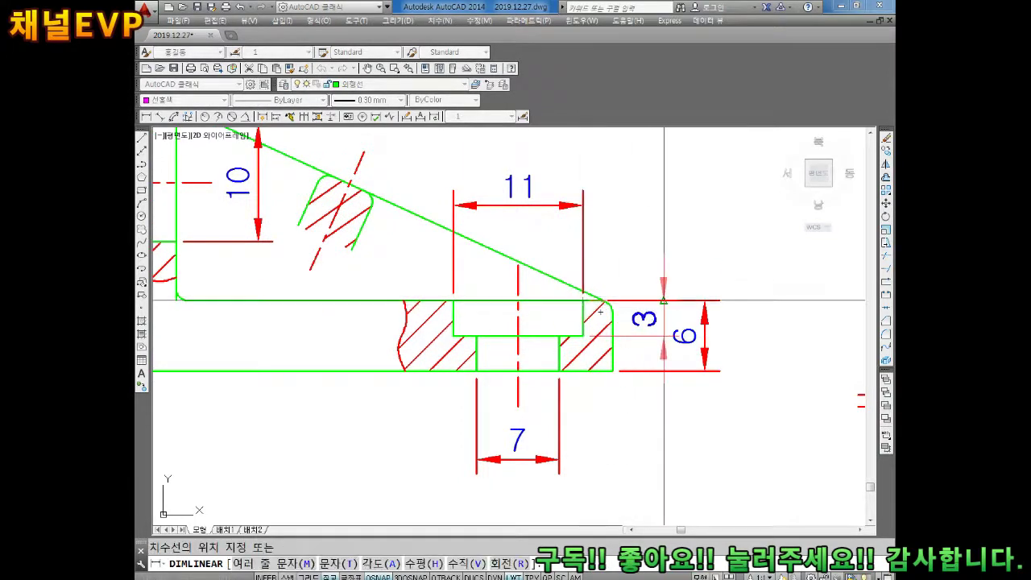
click(664, 324)
key(Escape)
Shift the 6 and 3 dimensions further to the right.
middle_drag(697, 356, 672, 356)
click(679, 355)
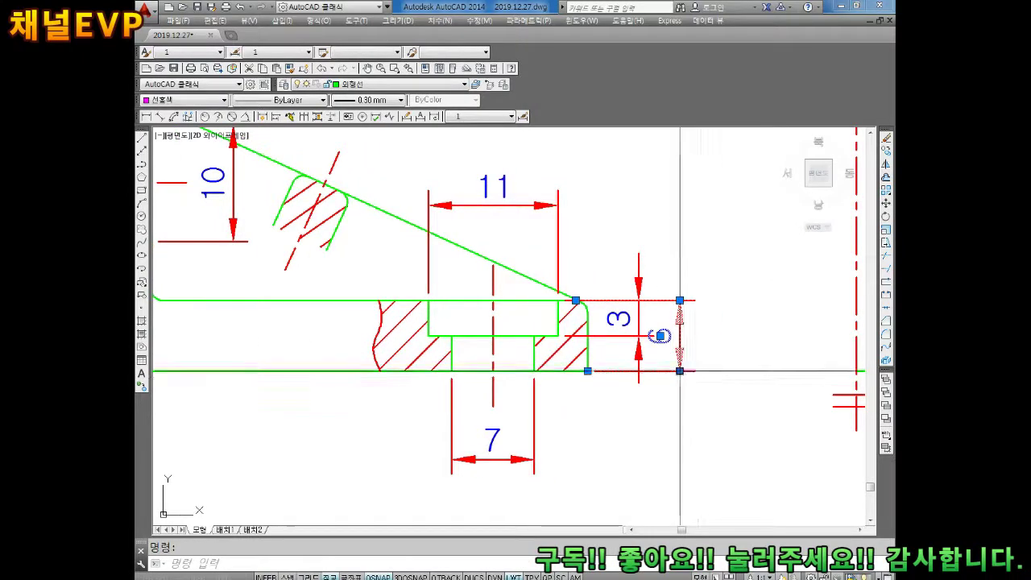
click(680, 335)
click(706, 335)
key(Escape)
click(640, 323)
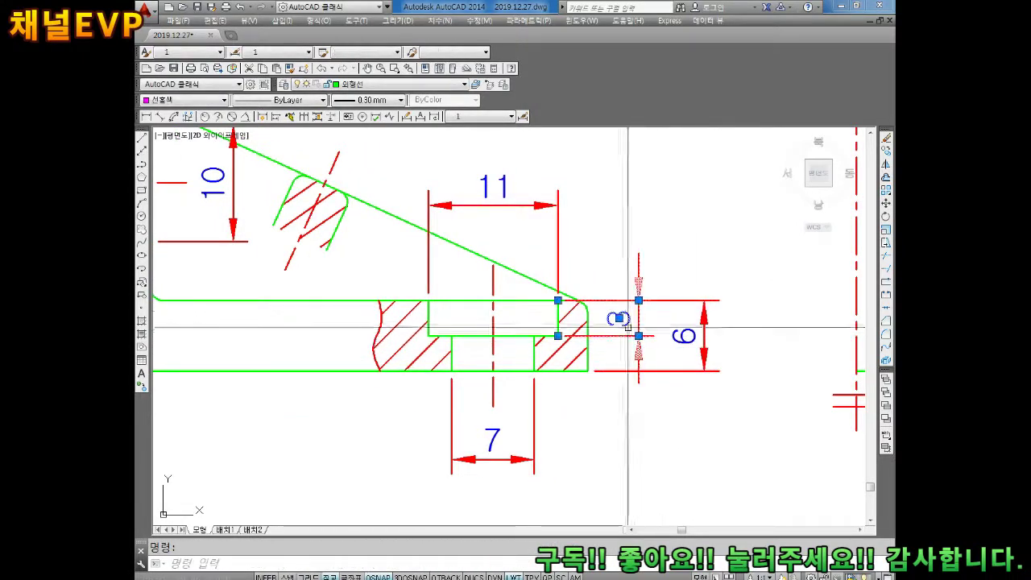
click(639, 301)
click(652, 299)
key(Escape)
scroll(610, 340, down, 1)
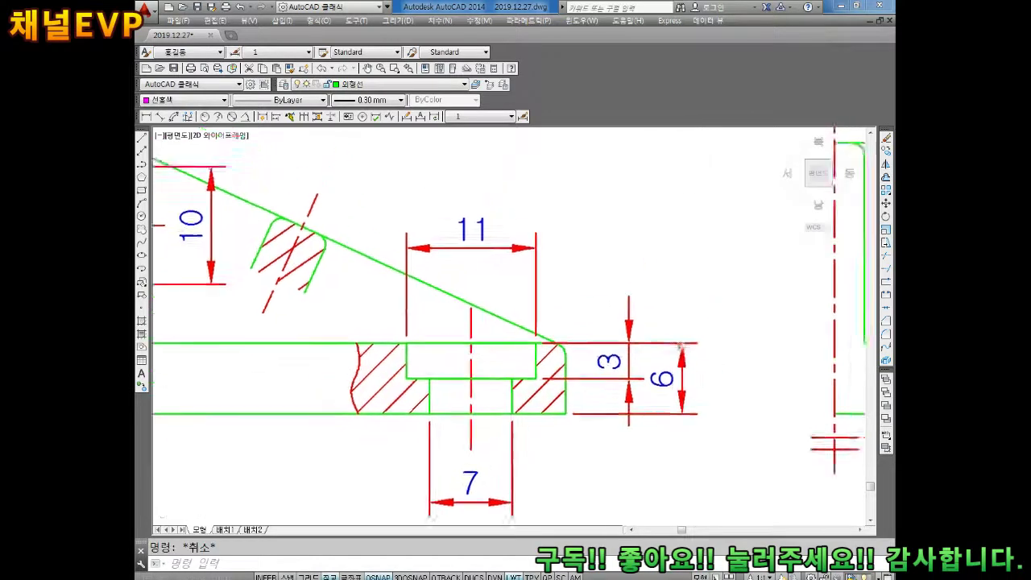
scroll(610, 340, down, 3)
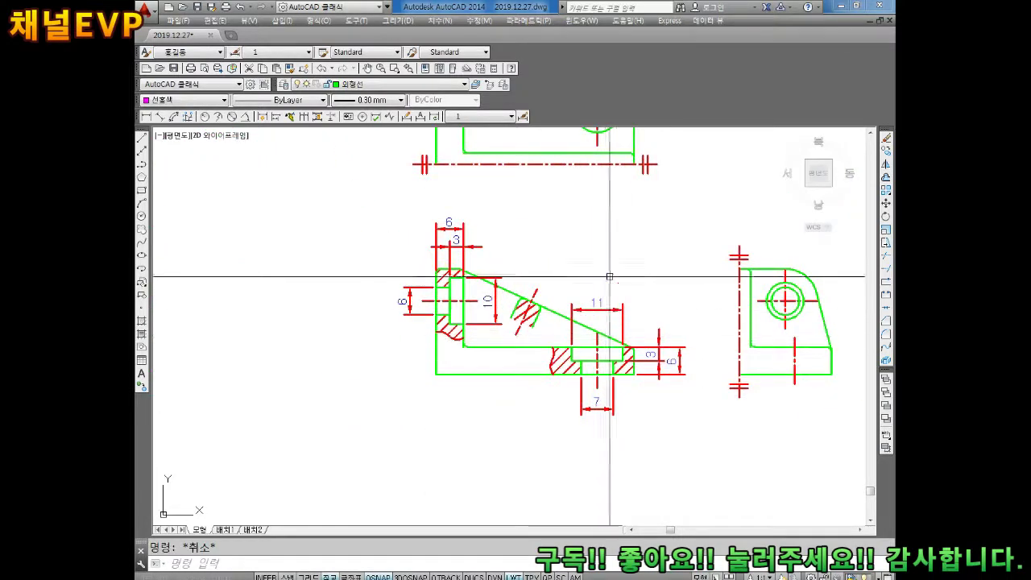
Resize the top view's hole circles to diameter 7 (inner) and 11 (outer).
middle_drag(610, 277, 600, 322)
scroll(567, 204, up, 5)
double_click(528, 238)
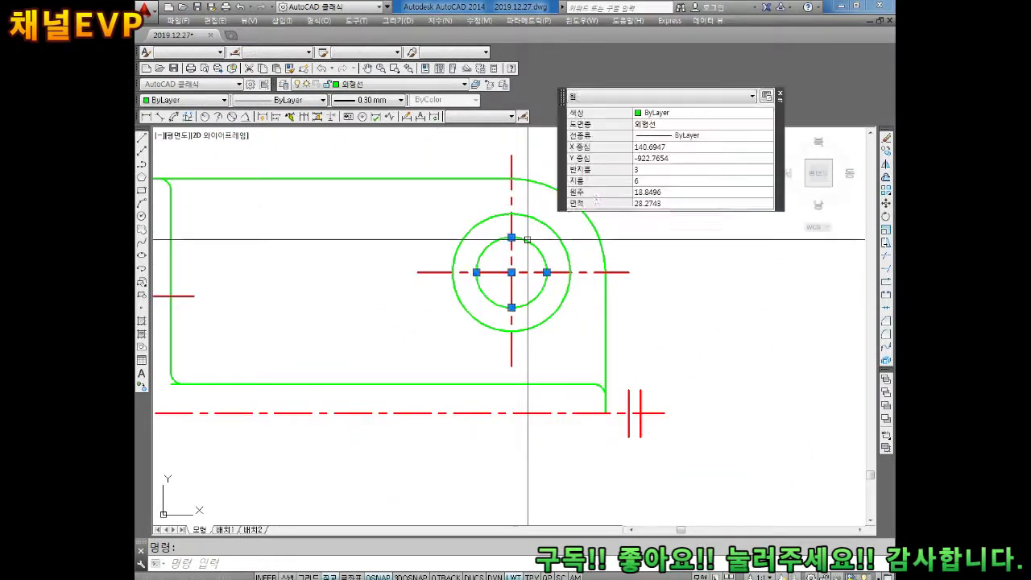
click(649, 182)
text(7)
key(Return)
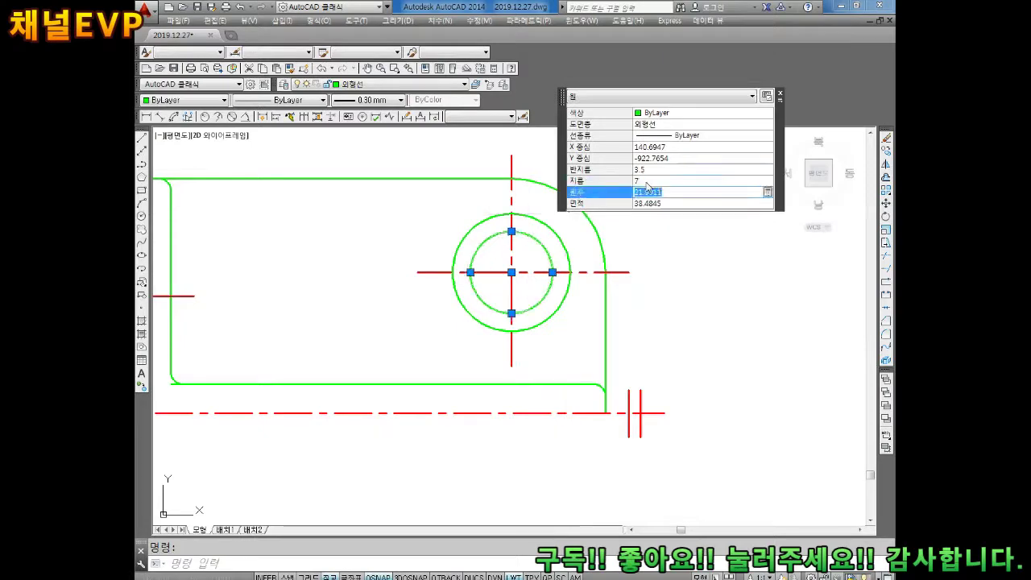
key(Escape)
click(549, 228)
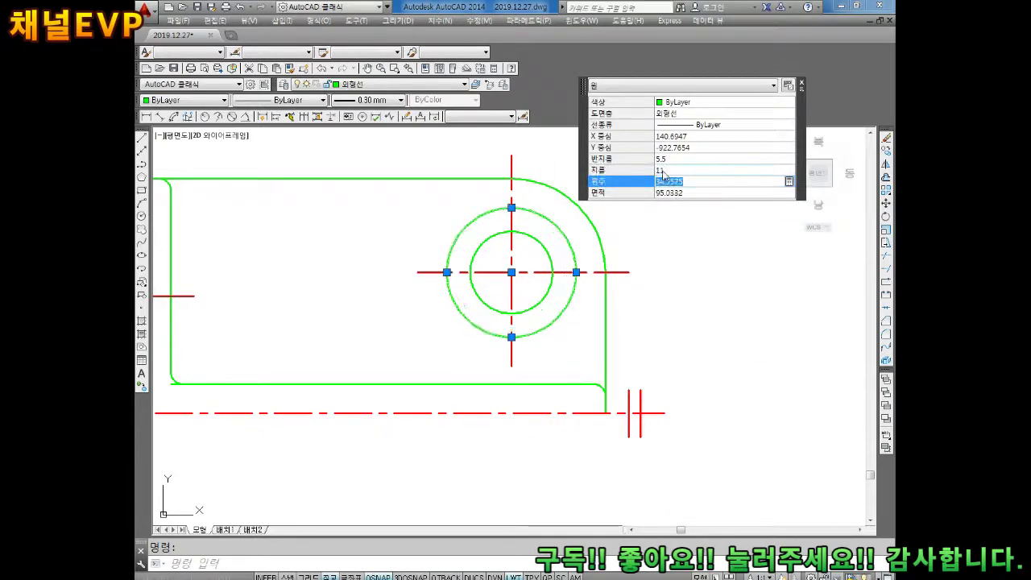
key(Escape)
scroll(676, 238, down, 2)
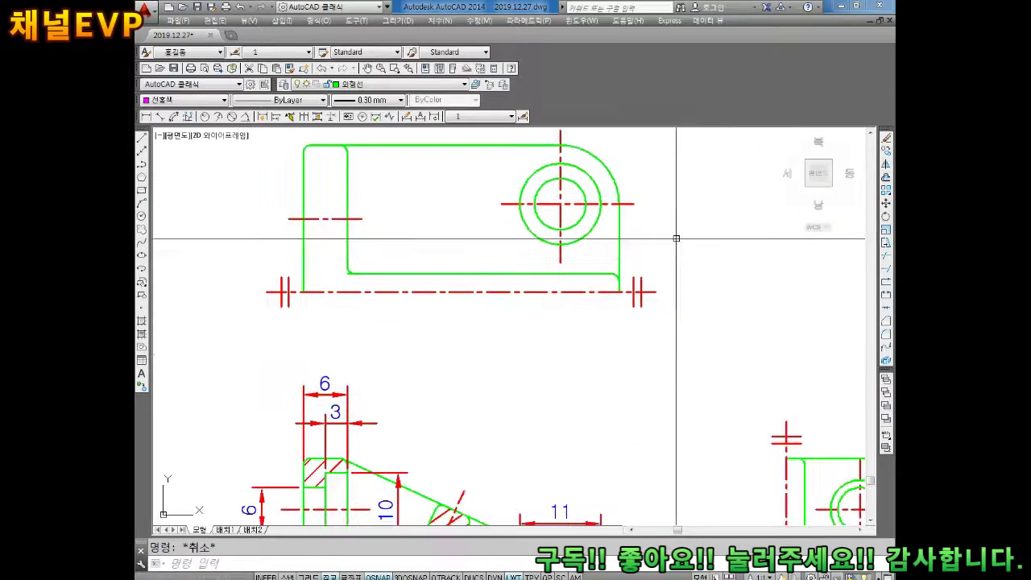
scroll(676, 238, down, 1)
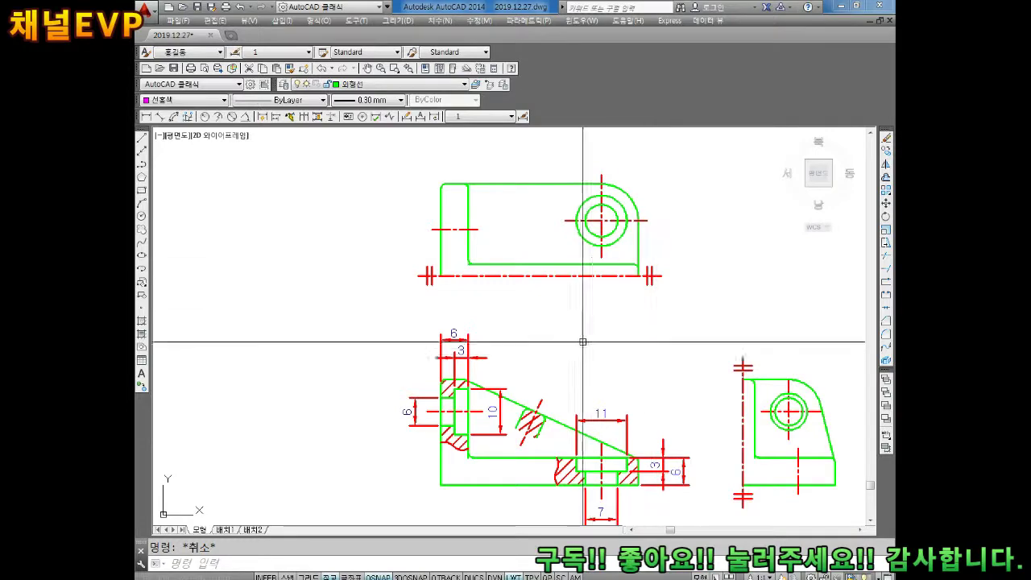
scroll(564, 335, up, 1)
scroll(515, 324, up, 1)
Add a diameter sign to the 10 dimension so it reads Ø10.
scroll(503, 324, up, 1)
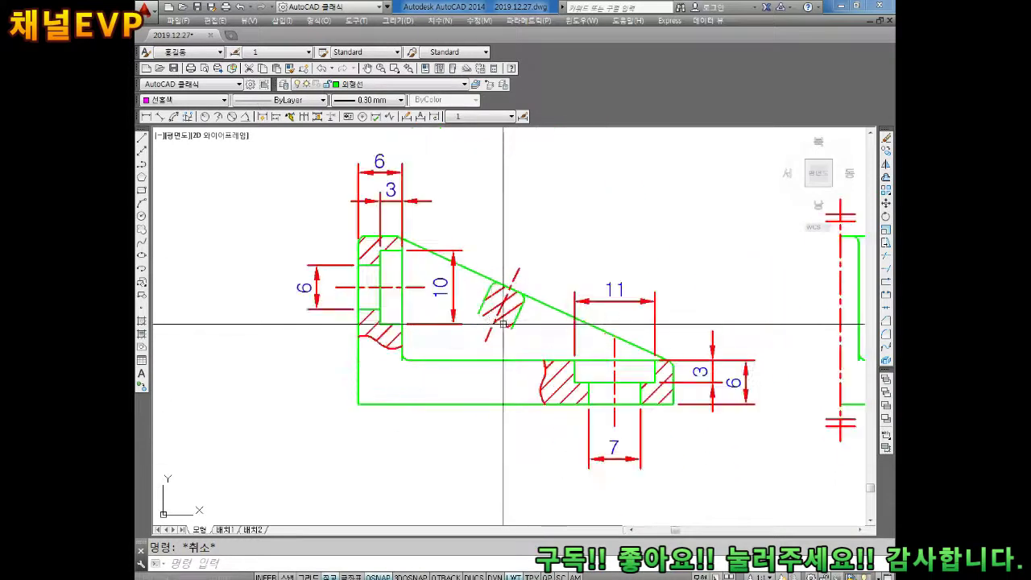
scroll(439, 288, up, 2)
double_click(433, 283)
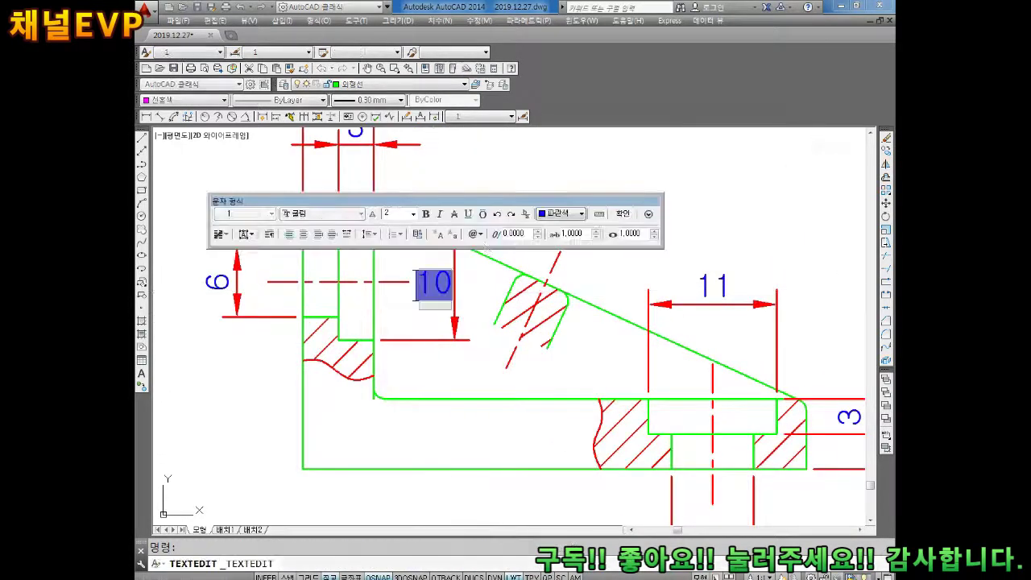
click(477, 234)
click(493, 268)
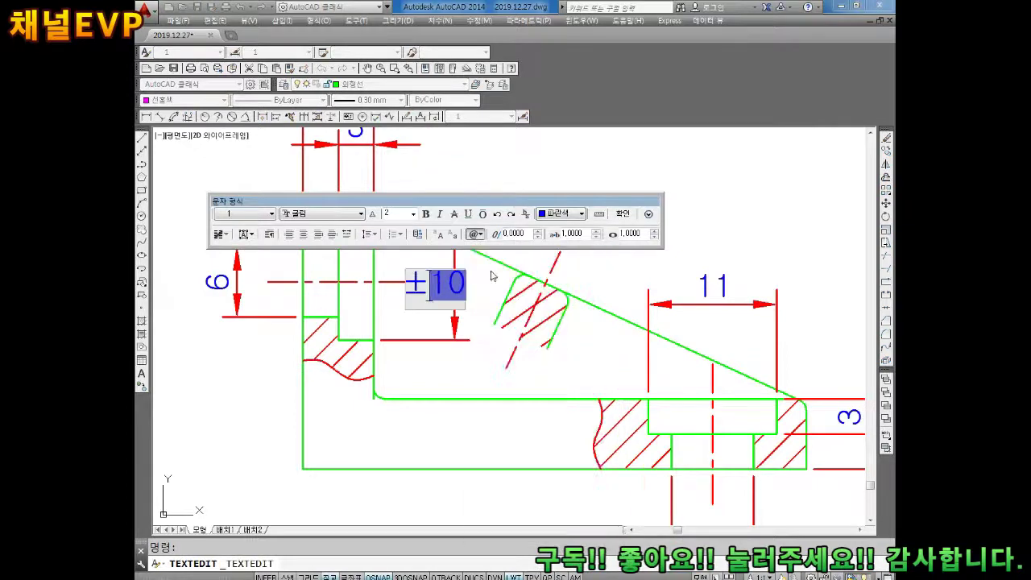
click(475, 233)
click(492, 278)
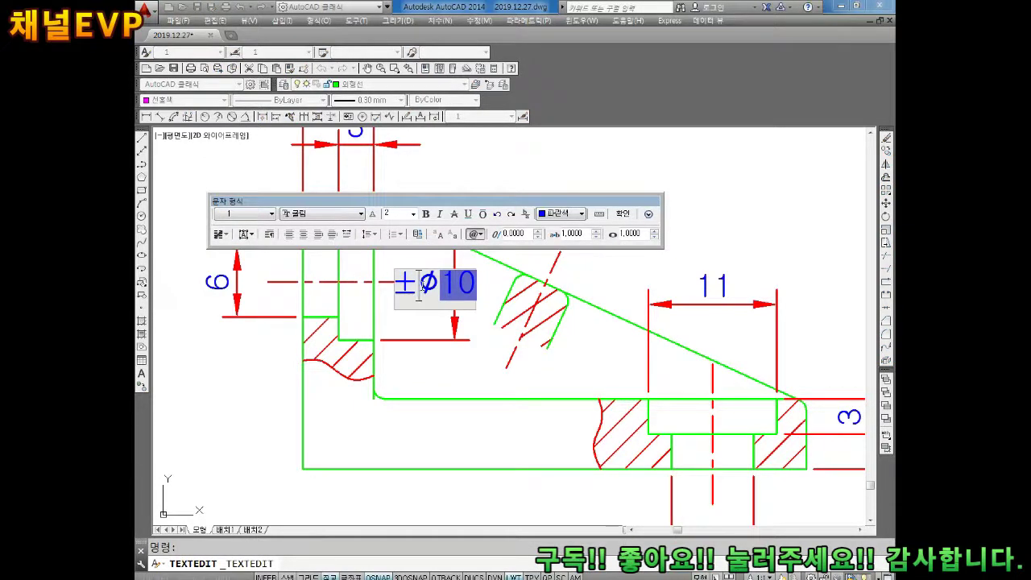
click(419, 364)
Change the 6 dimension text to read 2-Ø6.
middle_drag(435, 358, 490, 370)
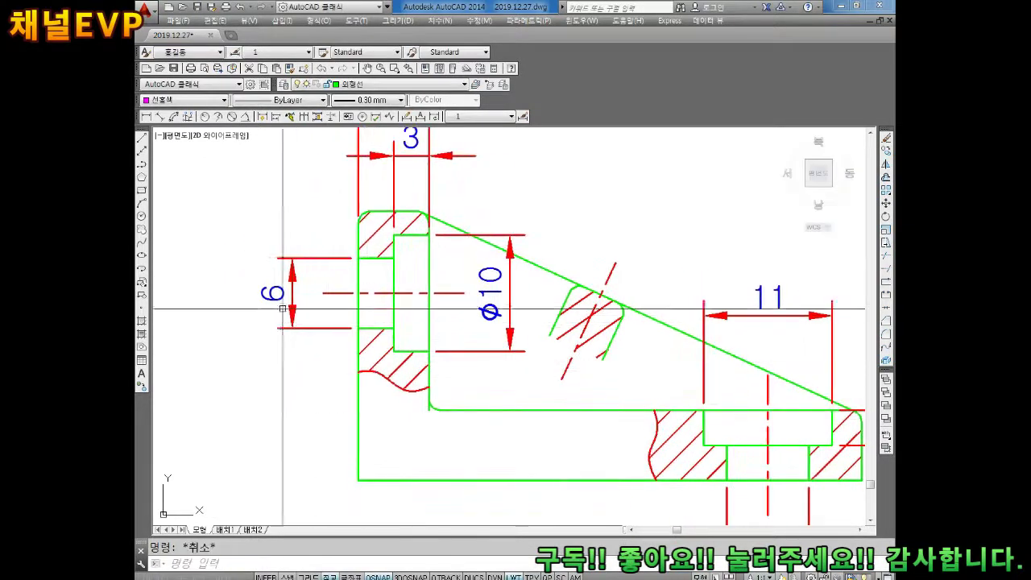
click(272, 295)
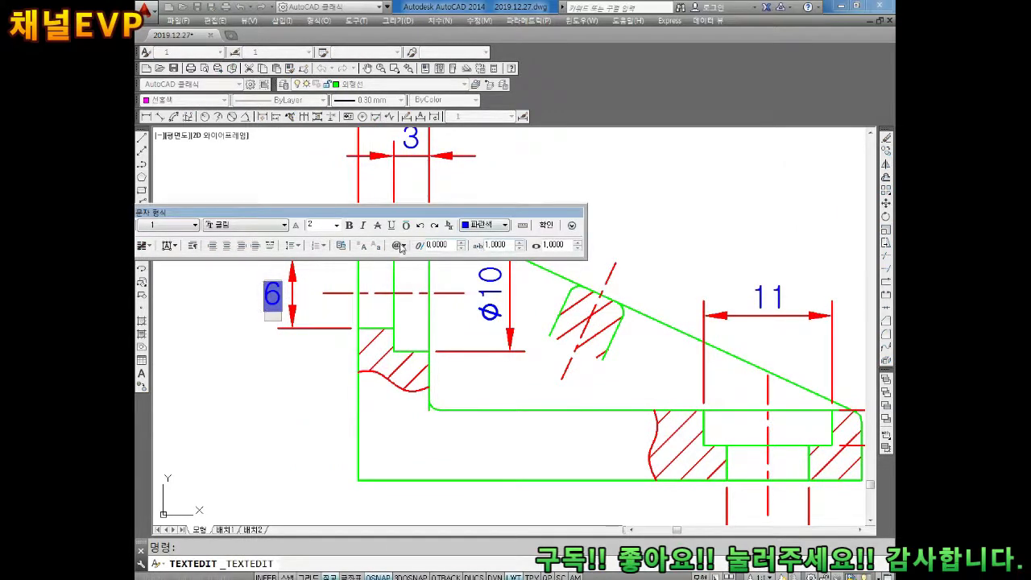
click(420, 290)
click(190, 374)
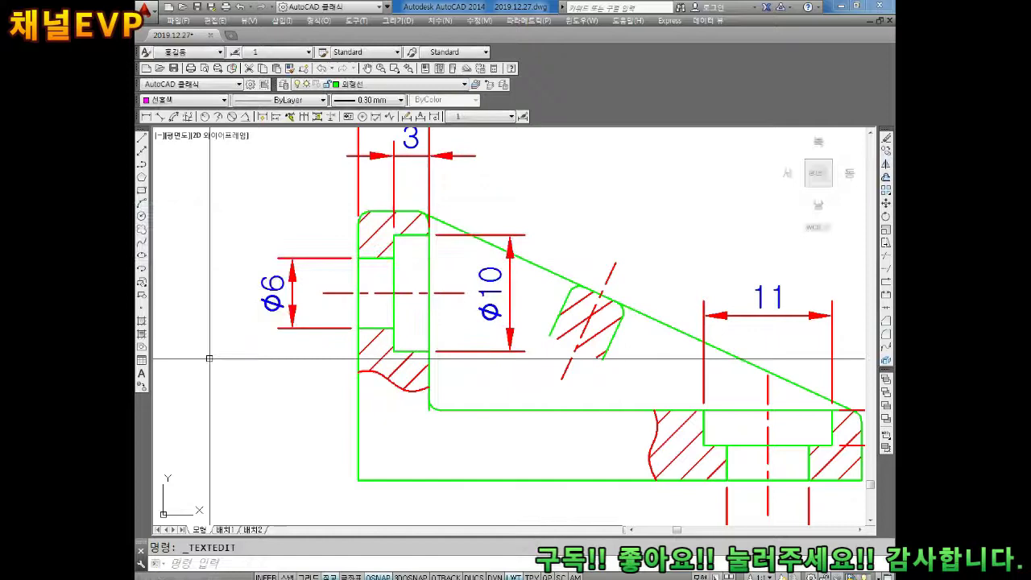
click(263, 304)
text(2-)
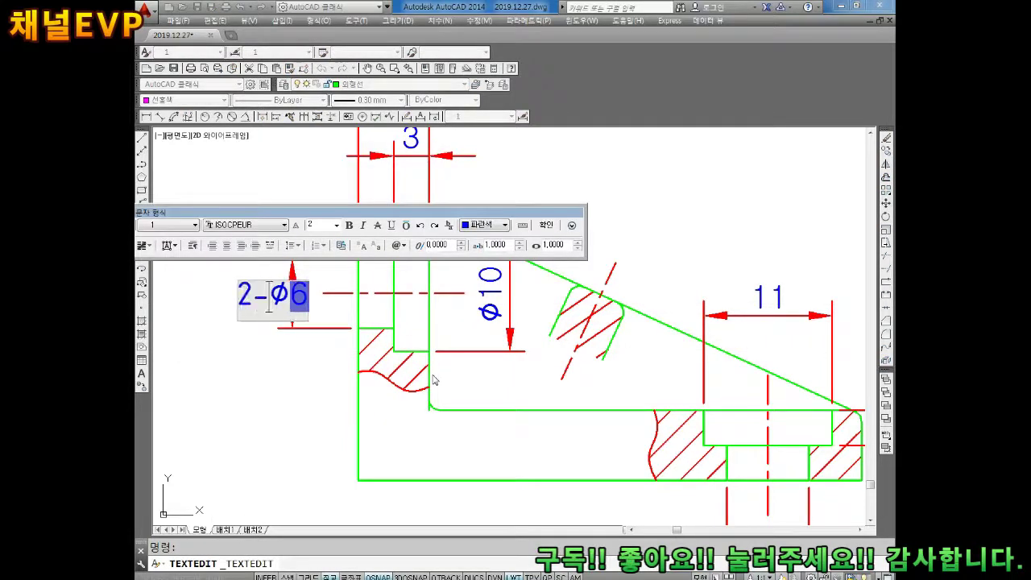
scroll(476, 484, down, 2)
key(Escape)
scroll(548, 443, up, 1)
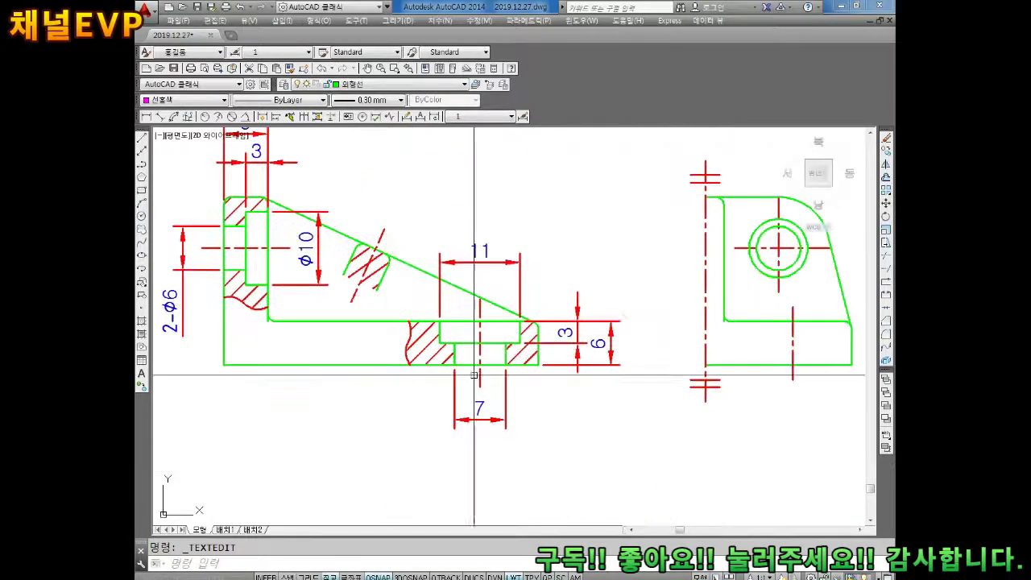
scroll(559, 407, down, 1)
click(493, 262)
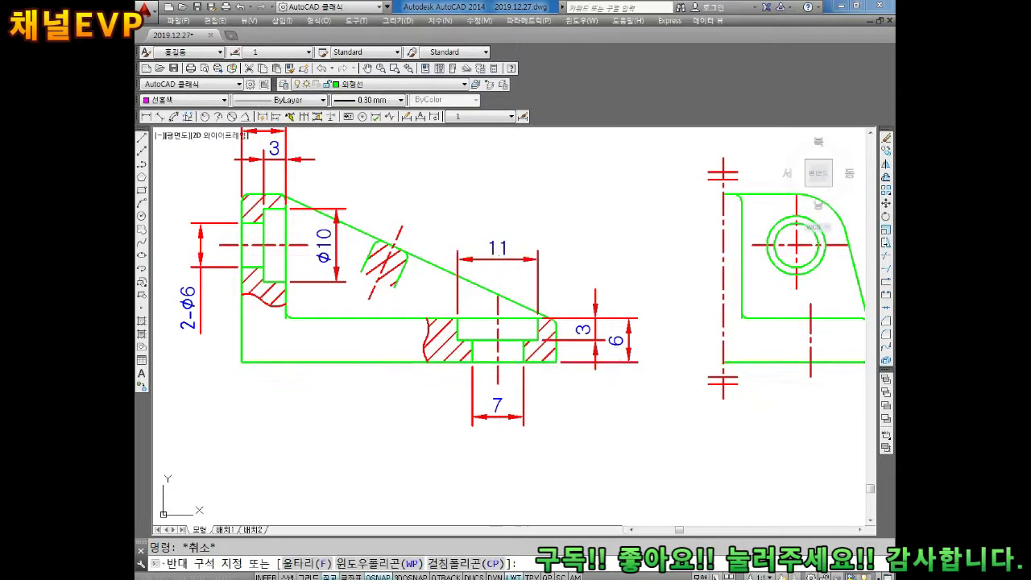
Add a diameter sign to the 11 dimension so it reads Ø11.
double_click(497, 249)
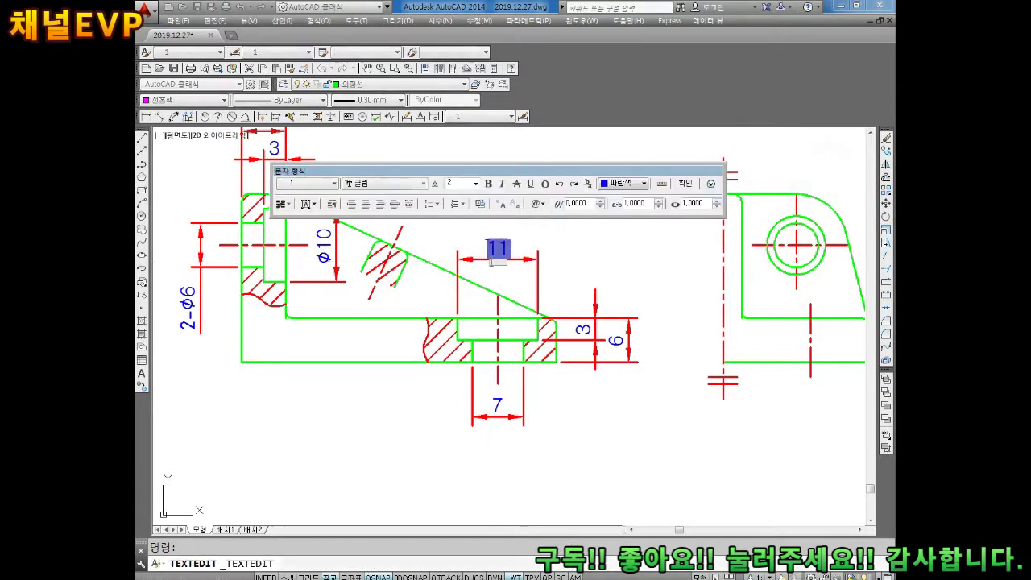
click(535, 204)
click(564, 240)
click(472, 410)
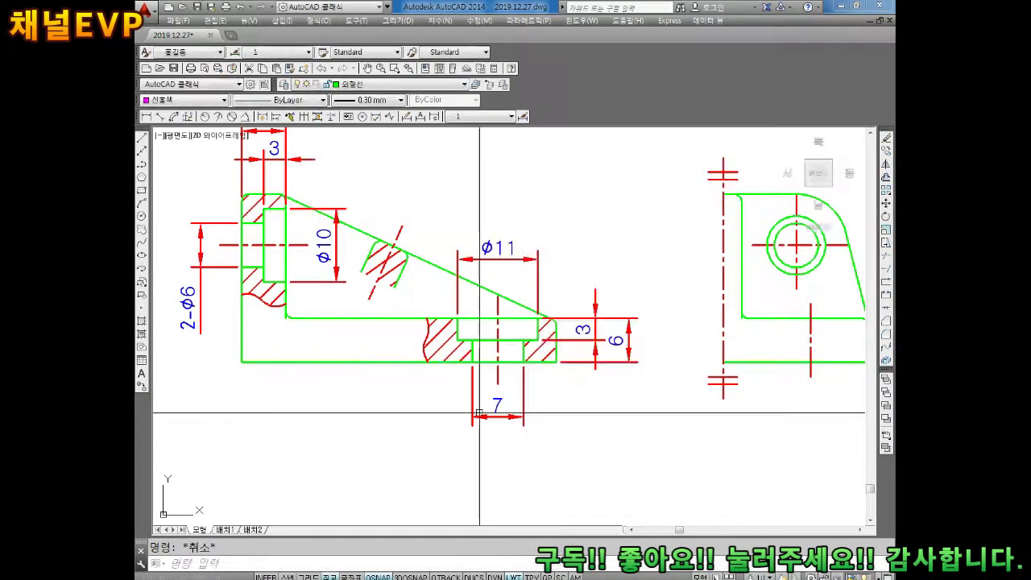
Change the 7 dimension text to read 2-Ø7.
click(497, 405)
double_click(498, 404)
click(535, 362)
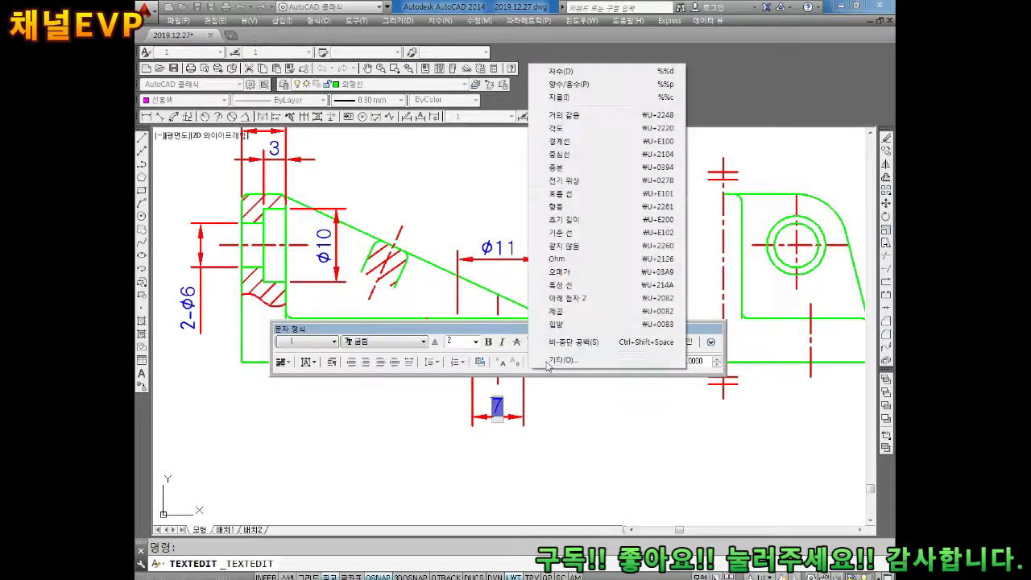
click(559, 98)
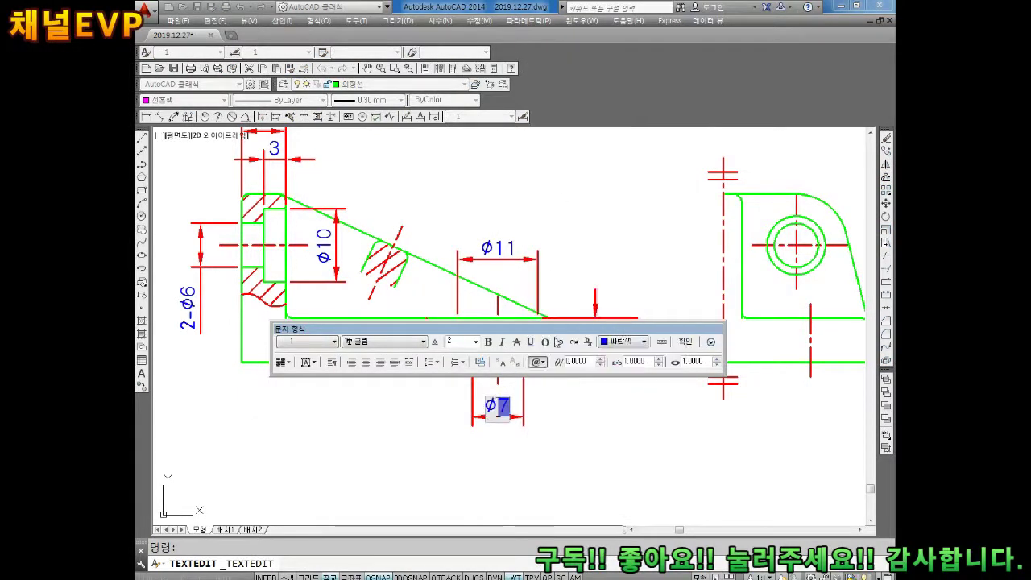
click(591, 446)
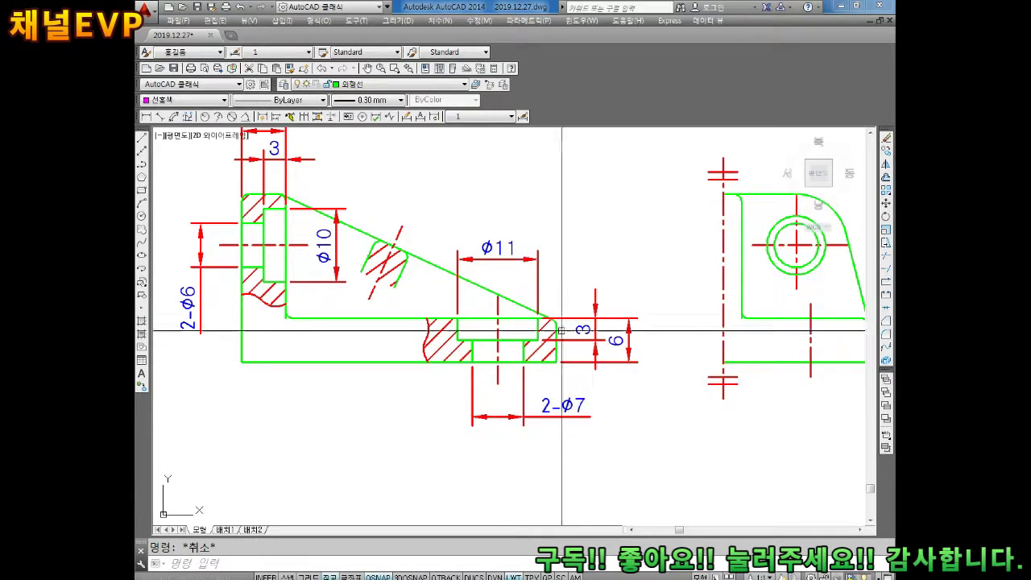
Try moving the lower datum A marker with ortho turned off, then cancel the move.
scroll(512, 297, down, 2)
scroll(513, 289, down, 1)
scroll(514, 280, down, 1)
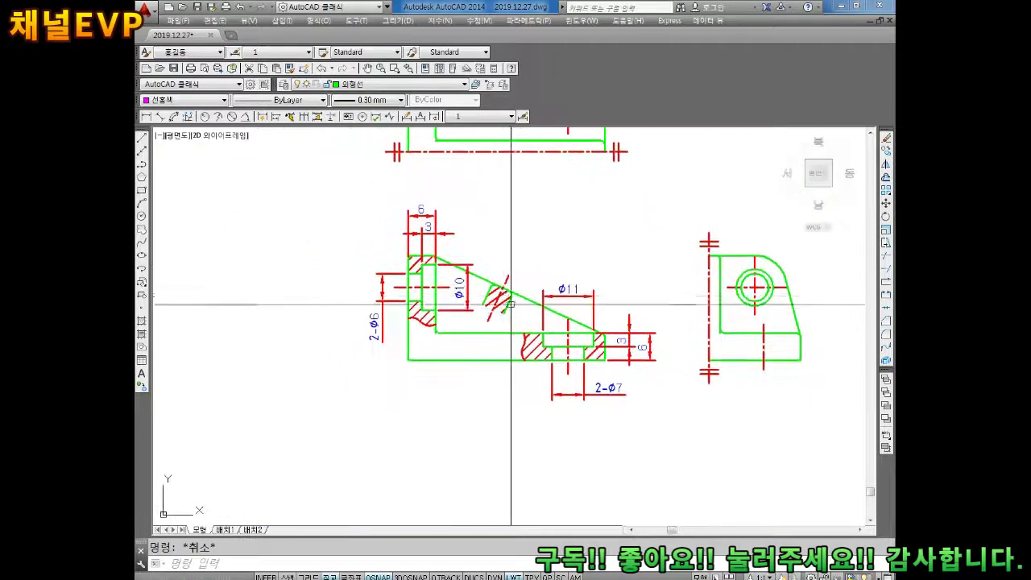
scroll(516, 264, down, 1)
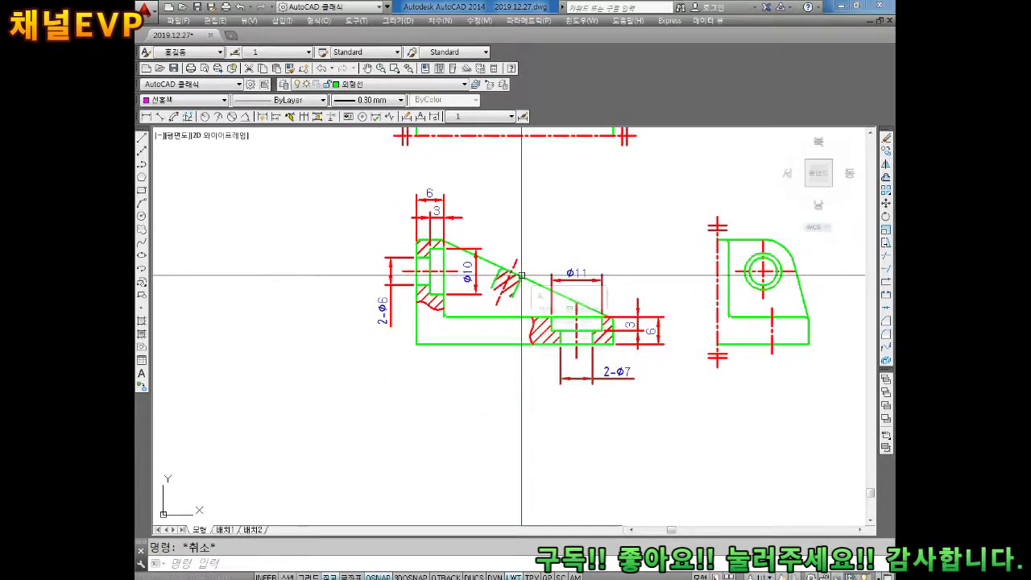
scroll(540, 280, down, 2)
scroll(484, 274, down, 3)
scroll(440, 299, up, 1)
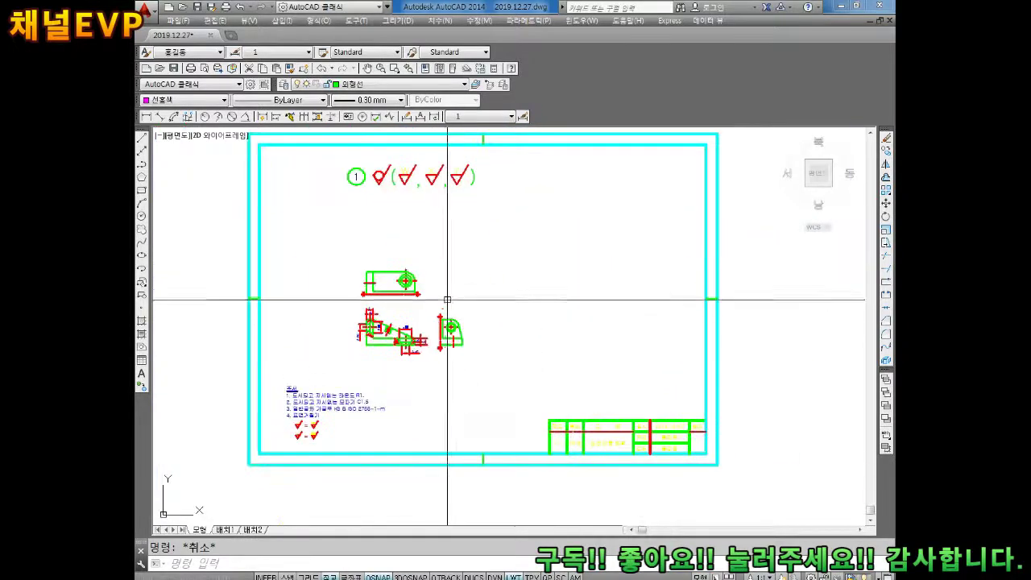
scroll(596, 365, up, 1)
scroll(596, 365, down, 1)
scroll(543, 371, down, 3)
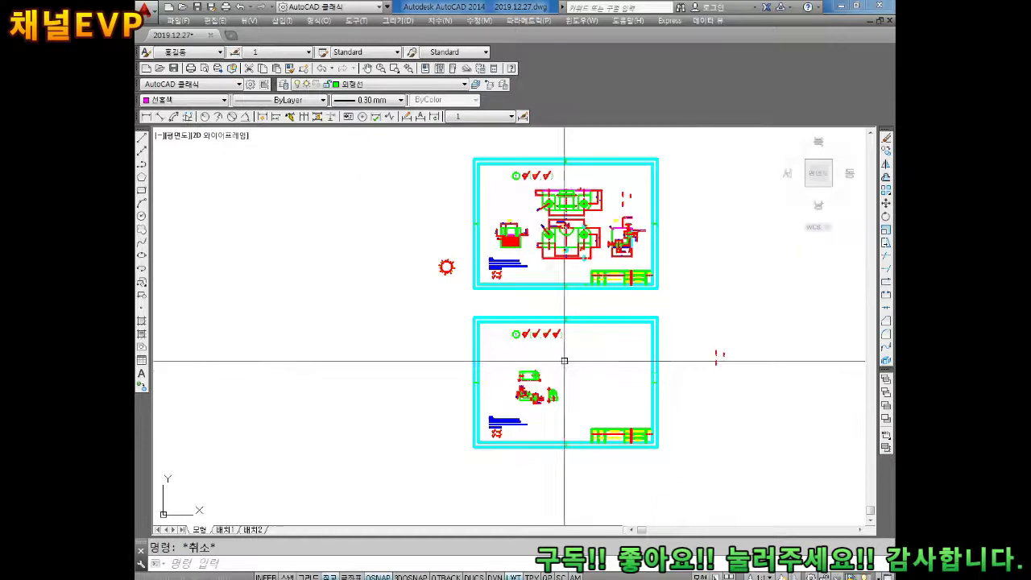
scroll(717, 420, up, 2)
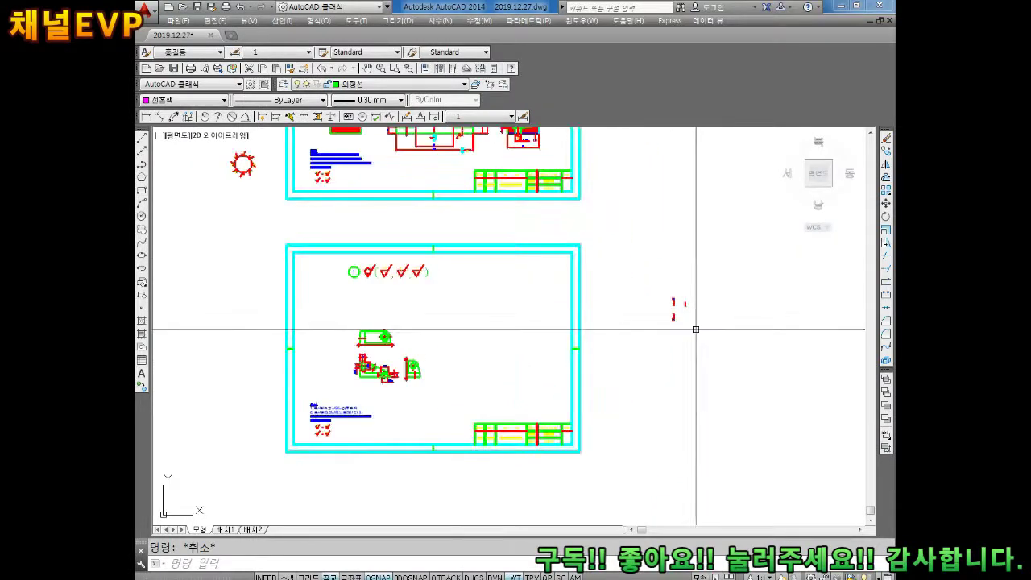
text(M)
key(Return)
scroll(645, 322, up, 2)
scroll(613, 306, up, 2)
click(556, 347)
key(Return)
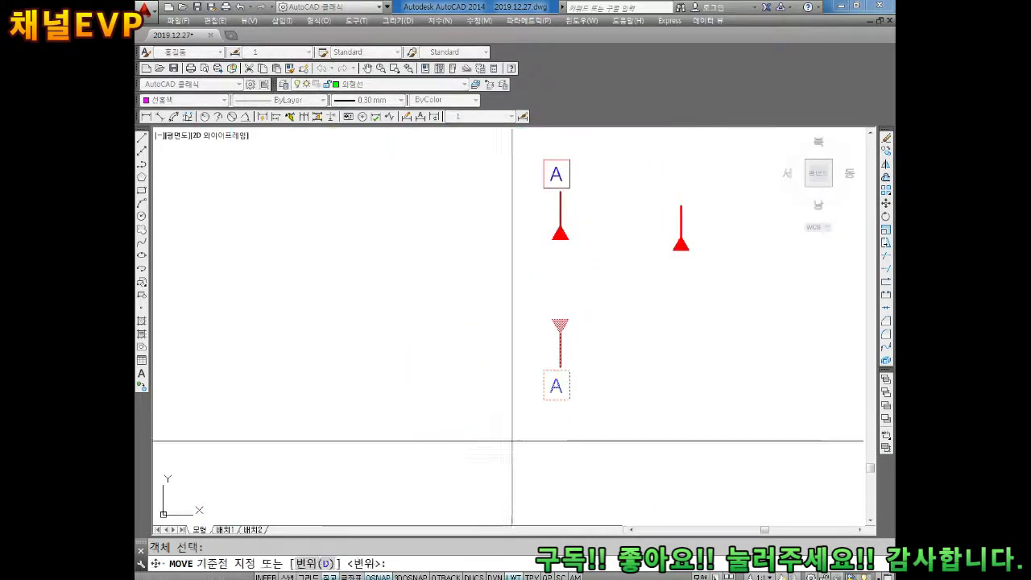
click(533, 354)
scroll(550, 356, down, 3)
scroll(454, 380, down, 2)
scroll(555, 362, up, 2)
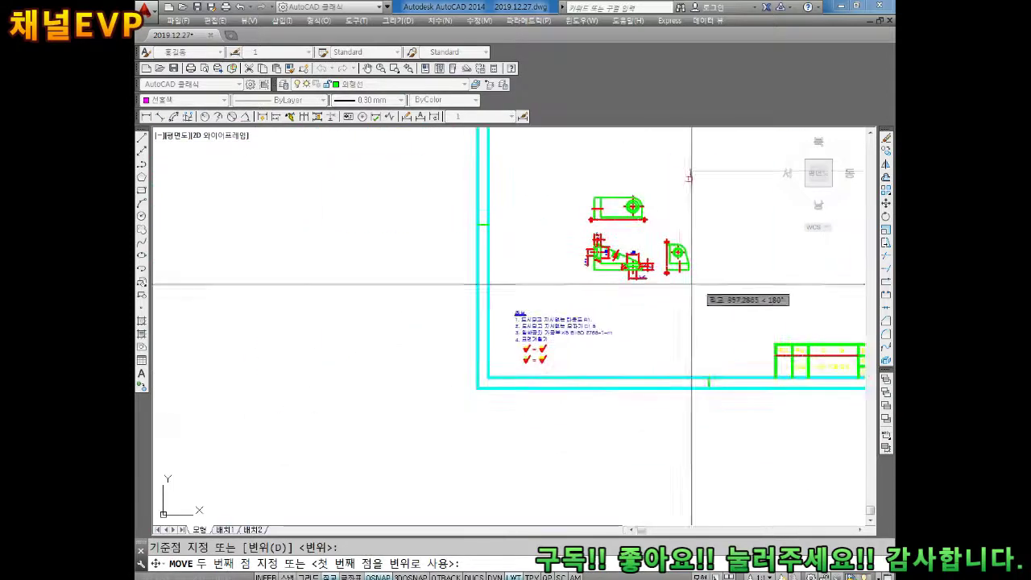
scroll(548, 310, up, 2)
key(F8)
scroll(547, 309, up, 3)
scroll(548, 314, down, 3)
scroll(564, 266, down, 1)
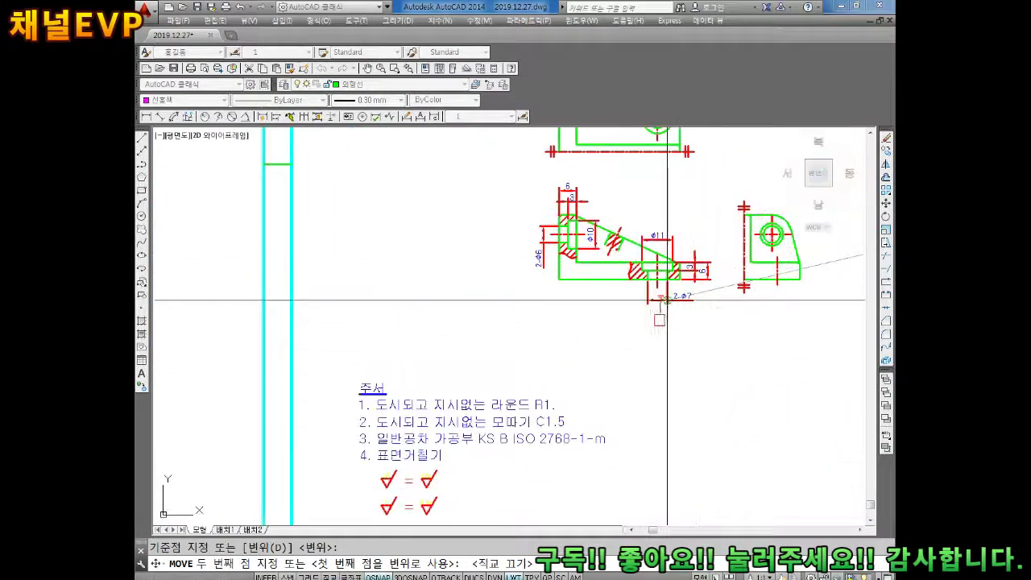
scroll(682, 358, up, 2)
key(Escape)
Window-select the whole datum A symbol for a move, pick a base point, then cancel.
scroll(645, 386, up, 1)
scroll(617, 403, up, 2)
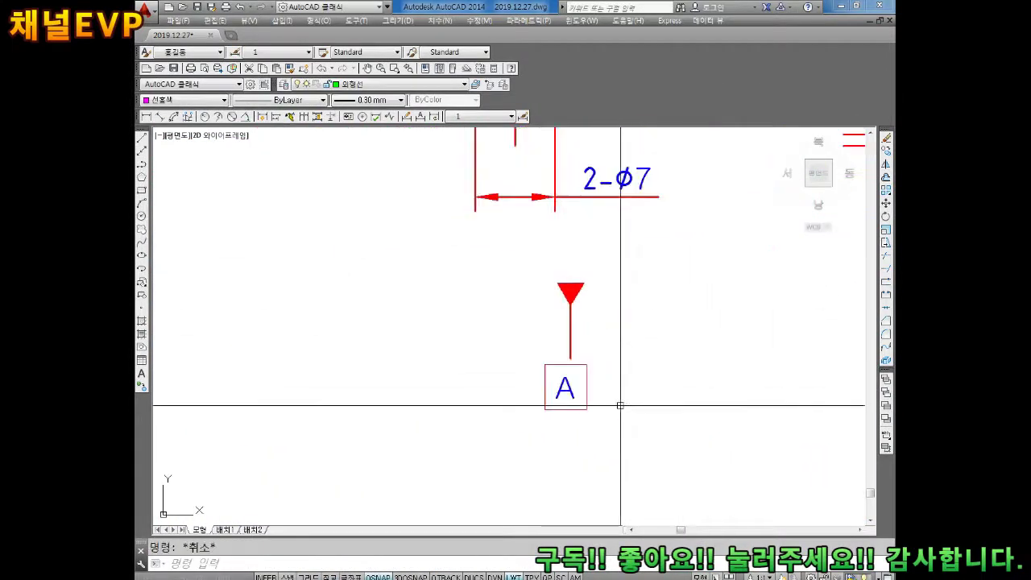
scroll(603, 405, up, 3)
key(Return)
drag(621, 350, 398, 451)
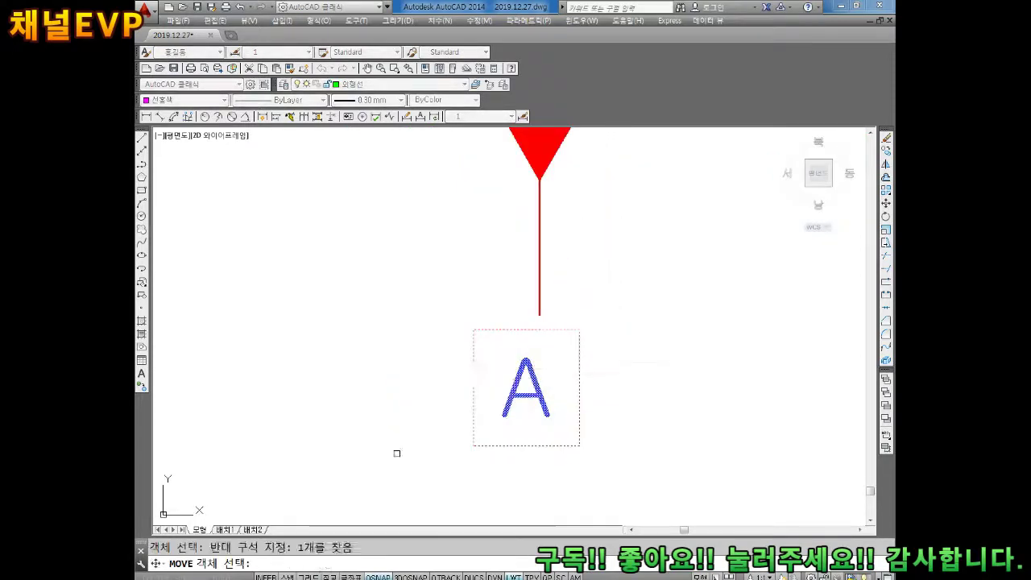
key(Return)
click(538, 316)
scroll(564, 318, down, 2)
key(Escape)
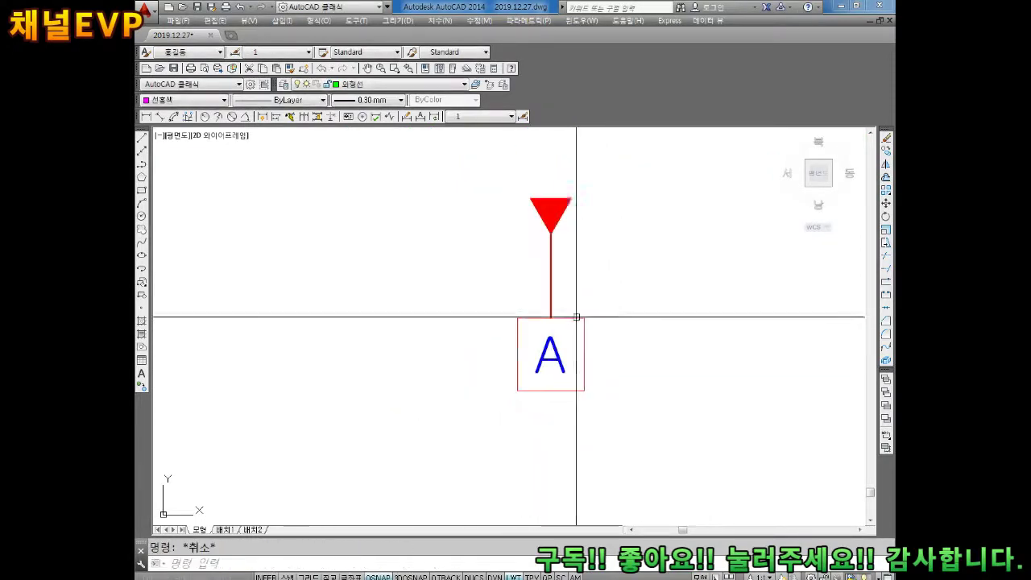
scroll(569, 321, up, 1)
scroll(577, 312, down, 4)
text(S)
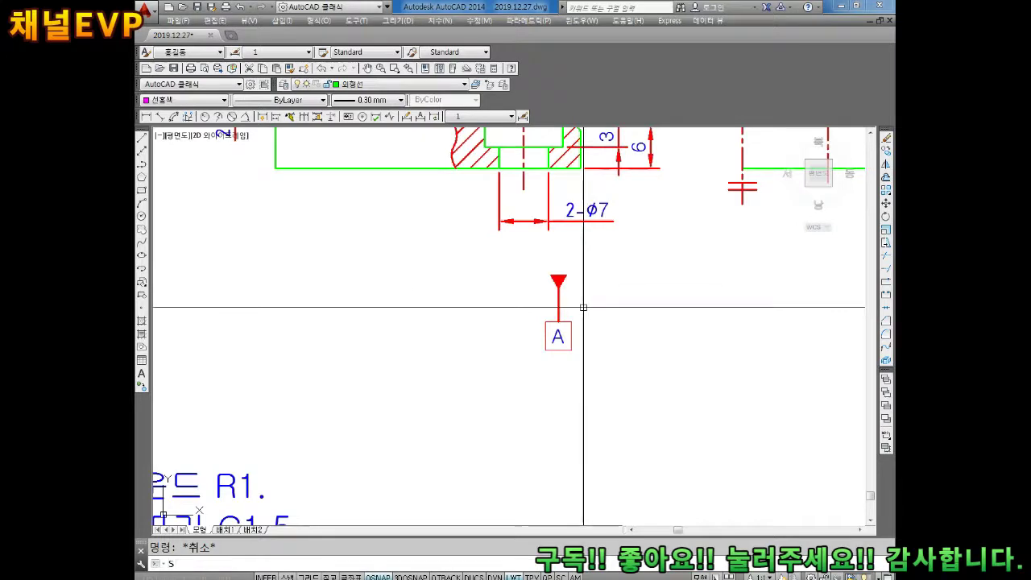
Start resizing the datum A marker, then cancel and review the view.
text(C)
key(Return)
drag(598, 262, 501, 367)
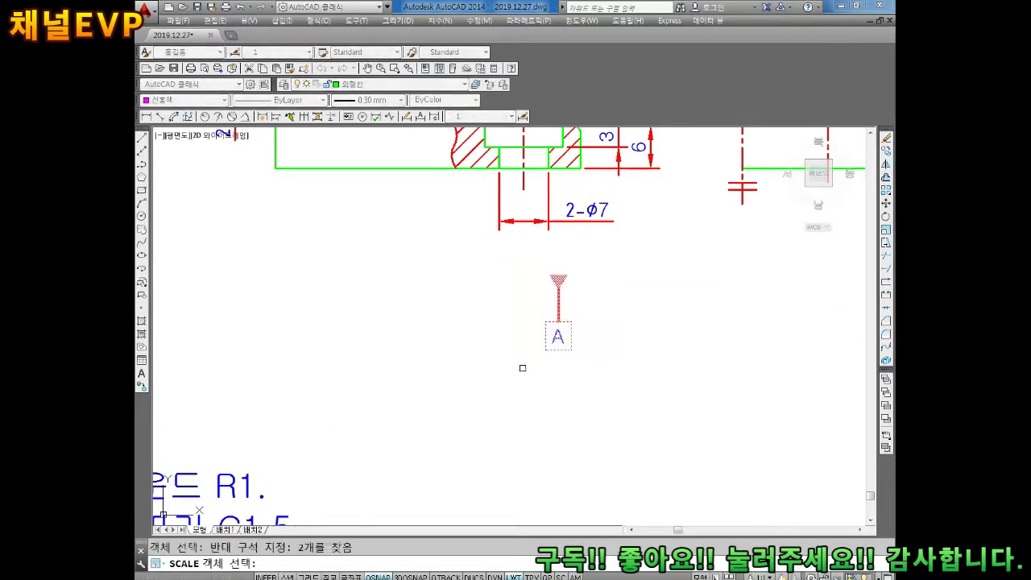
click(558, 278)
key(Escape)
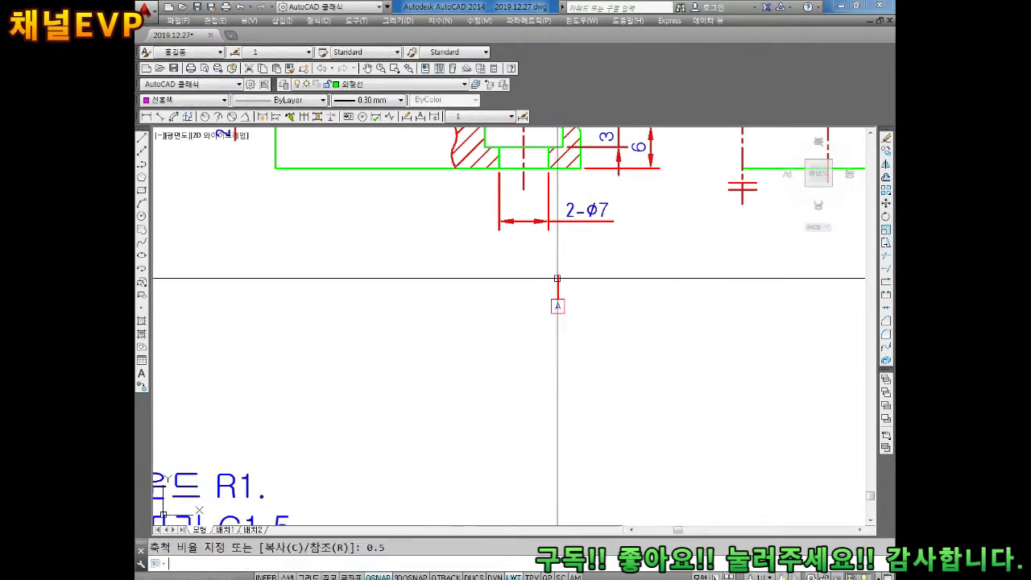
scroll(539, 350, up, 1)
scroll(529, 376, up, 2)
scroll(510, 396, down, 1)
scroll(537, 368, down, 1)
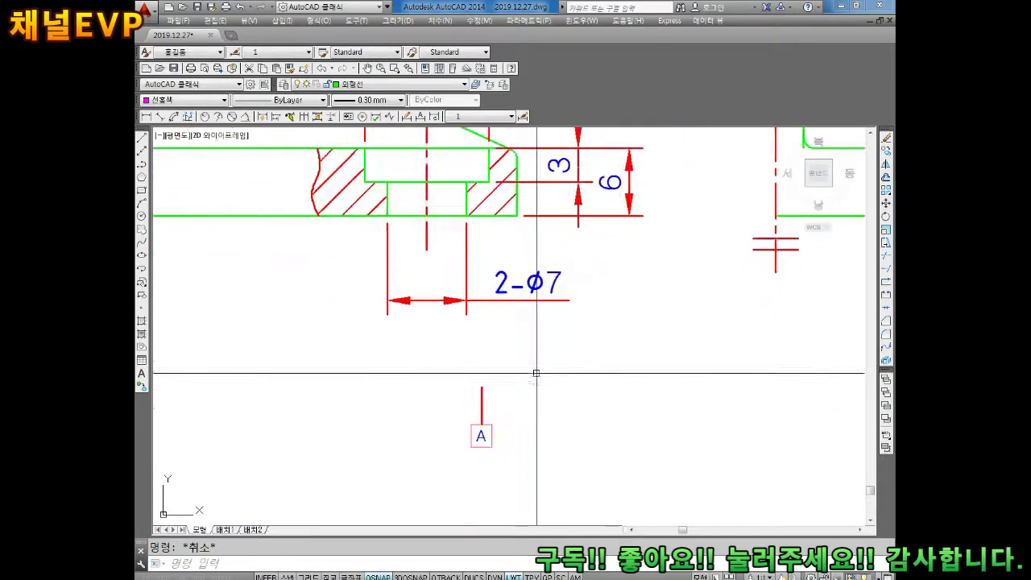
scroll(490, 362, up, 1)
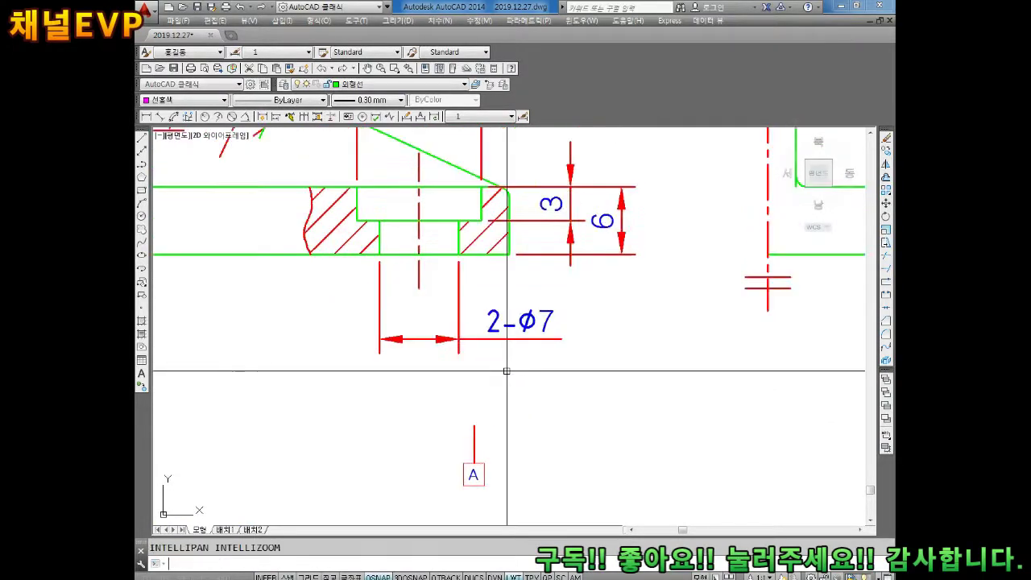
scroll(506, 371, down, 1)
scroll(506, 371, up, 1)
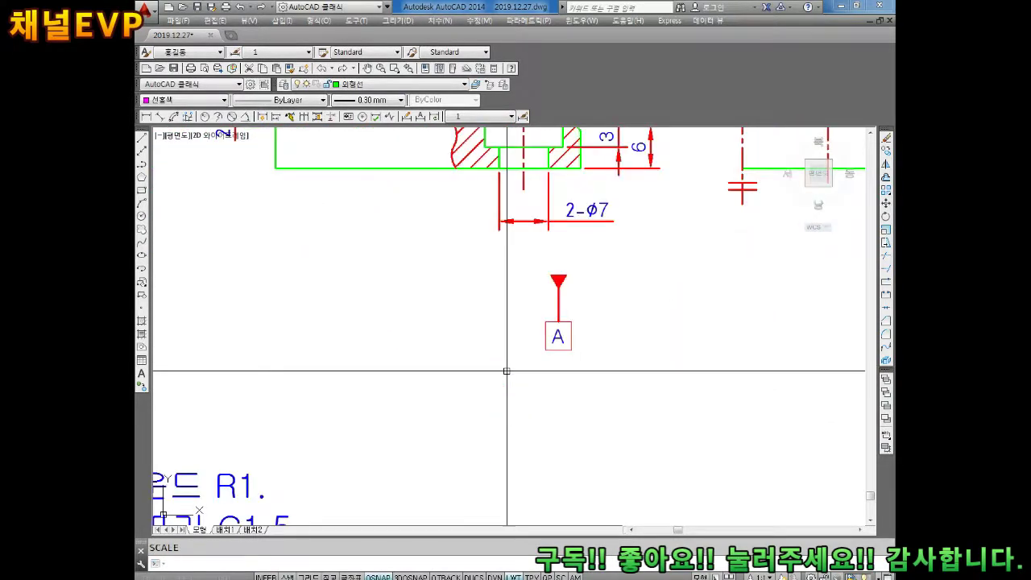
scroll(534, 298, up, 2)
scroll(543, 290, up, 1)
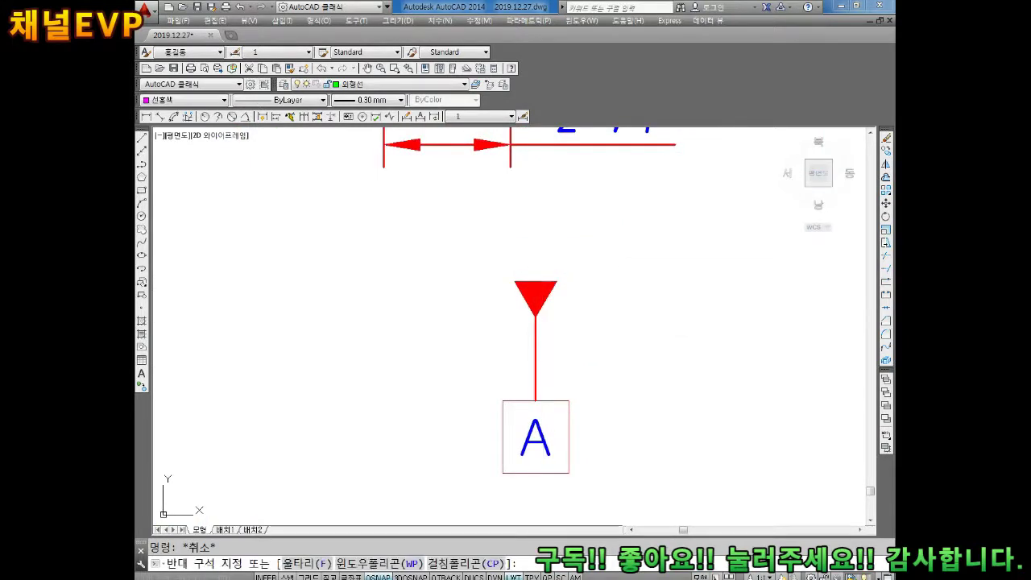
Explode the datum symbol and make its triangle and line red.
key(Escape)
text(x)
key(Return)
click(608, 316)
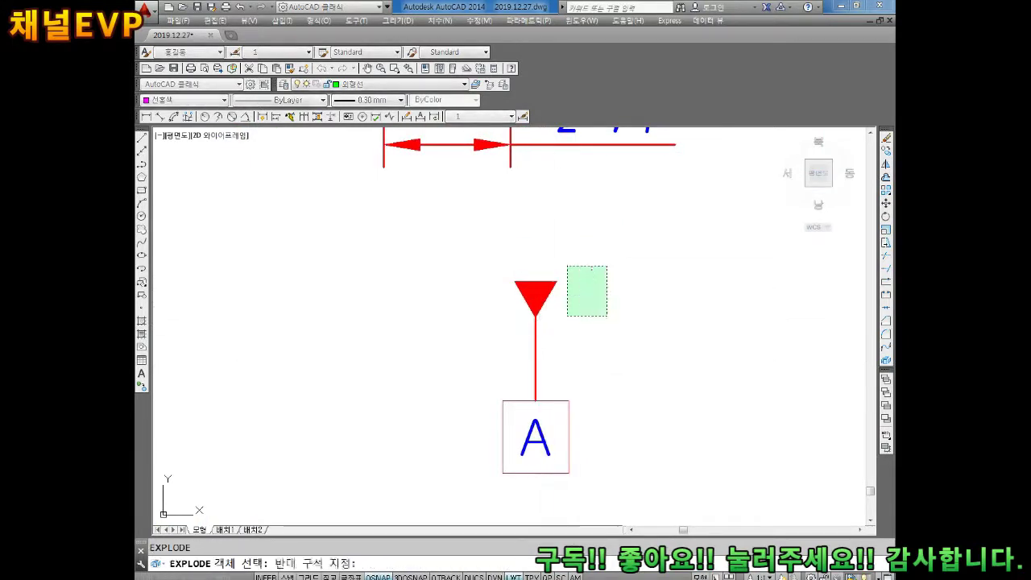
key(Escape)
click(566, 283)
click(534, 363)
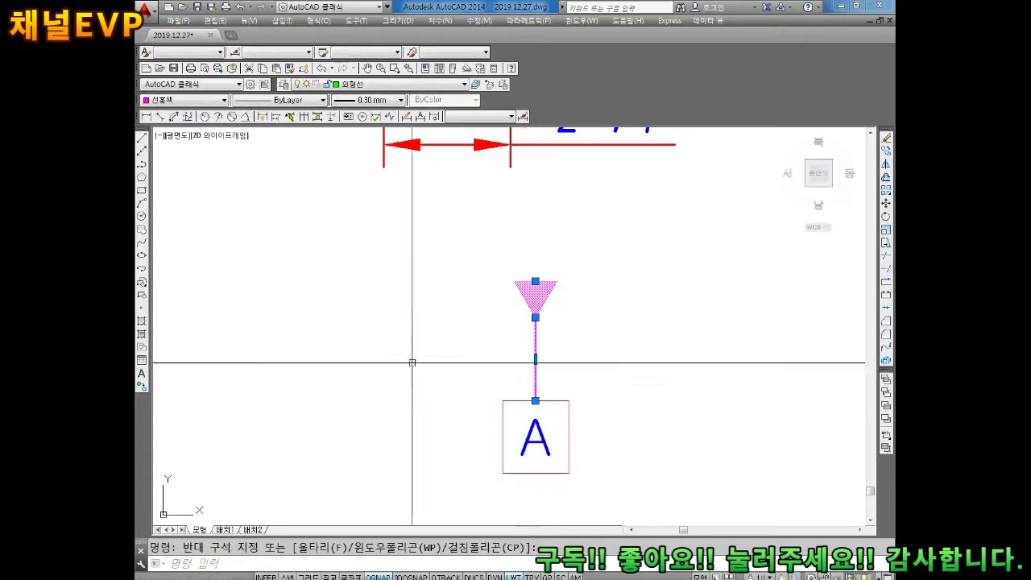
click(167, 100)
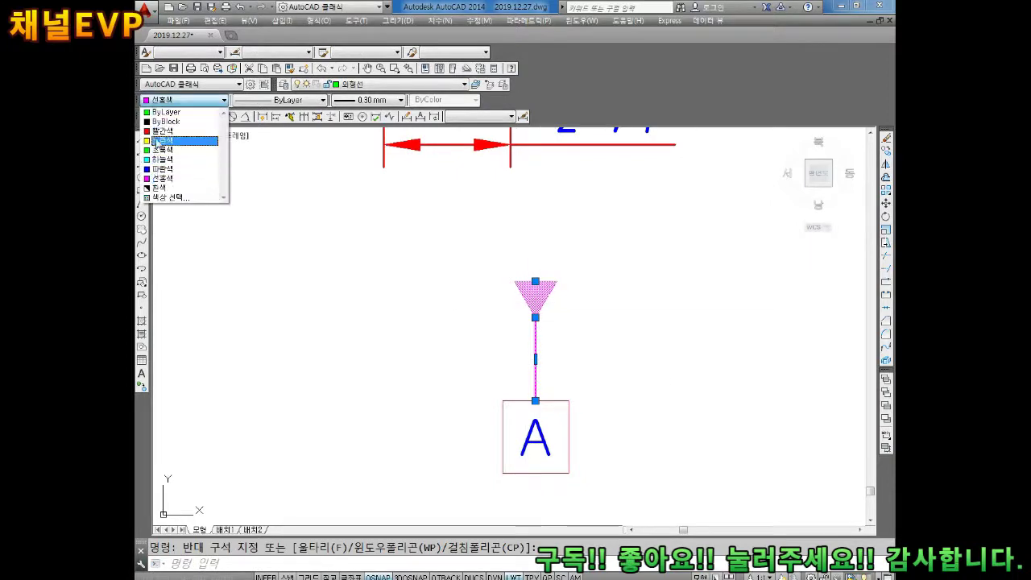
click(162, 131)
key(Escape)
text(S)
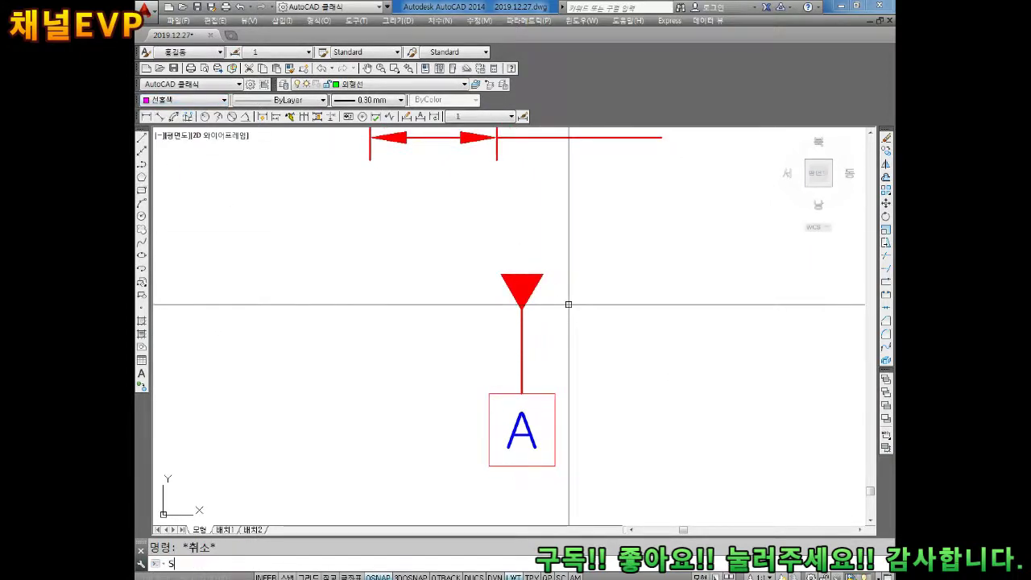
Scale the triangle, line and A box by 0.5 from the line end above the box.
text(c)
key(Return)
click(574, 219)
click(434, 498)
key(Return)
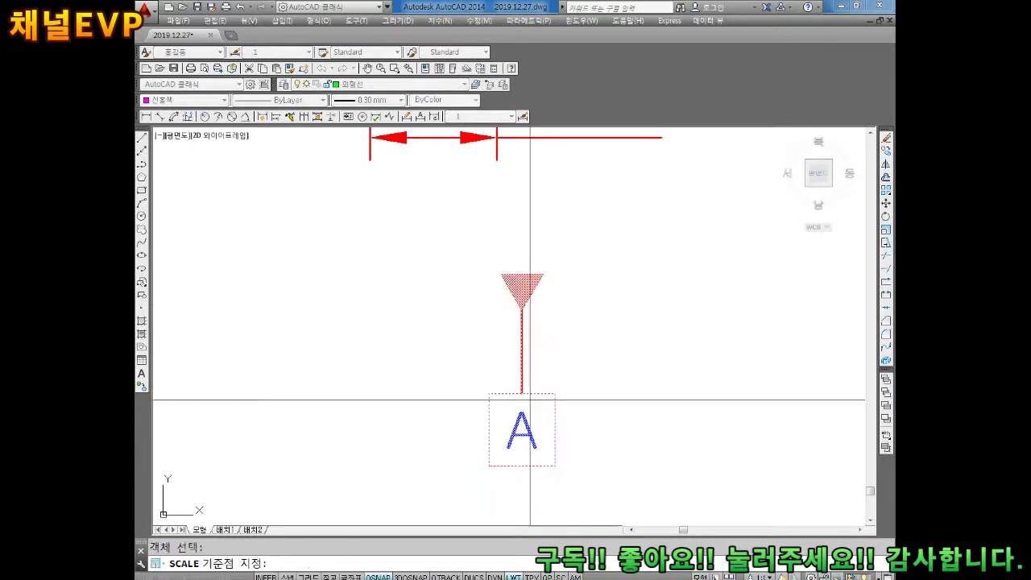
click(522, 394)
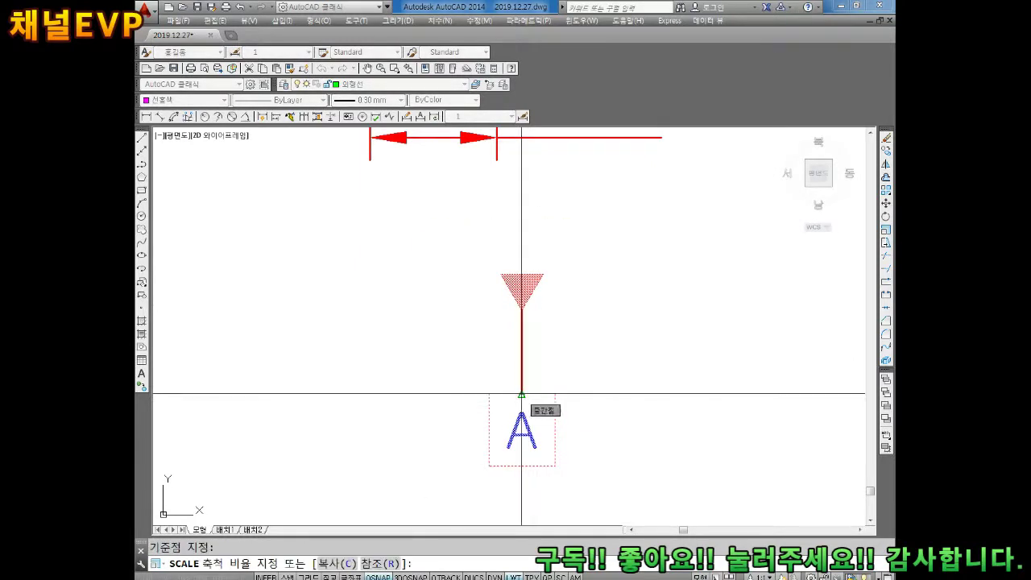
text(0.5)
key(Return)
key(Escape)
Move the datum symbol so its triangle tip sits on the bracket's bottom edge.
scroll(580, 339, down, 2)
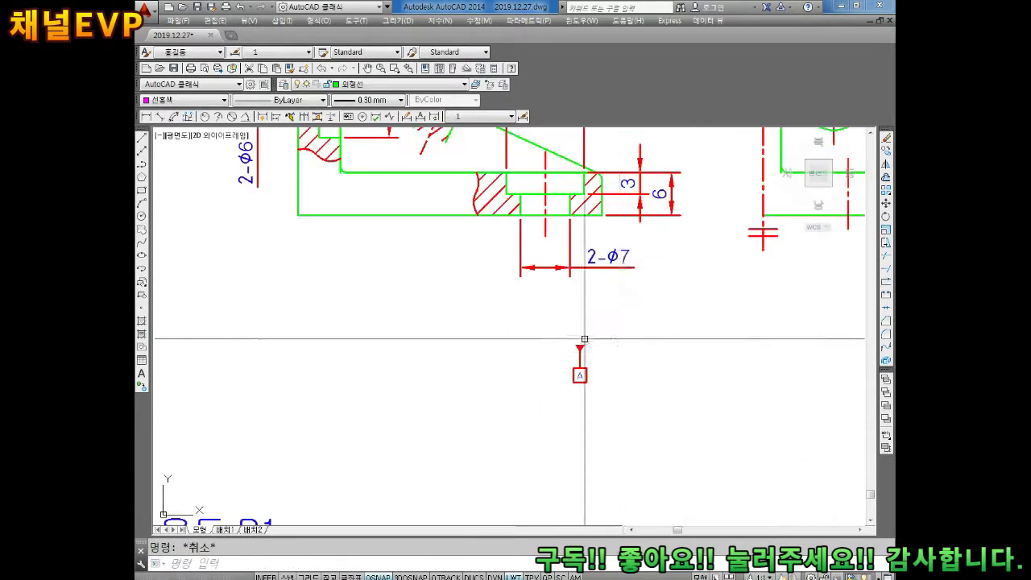
scroll(560, 330, up, 4)
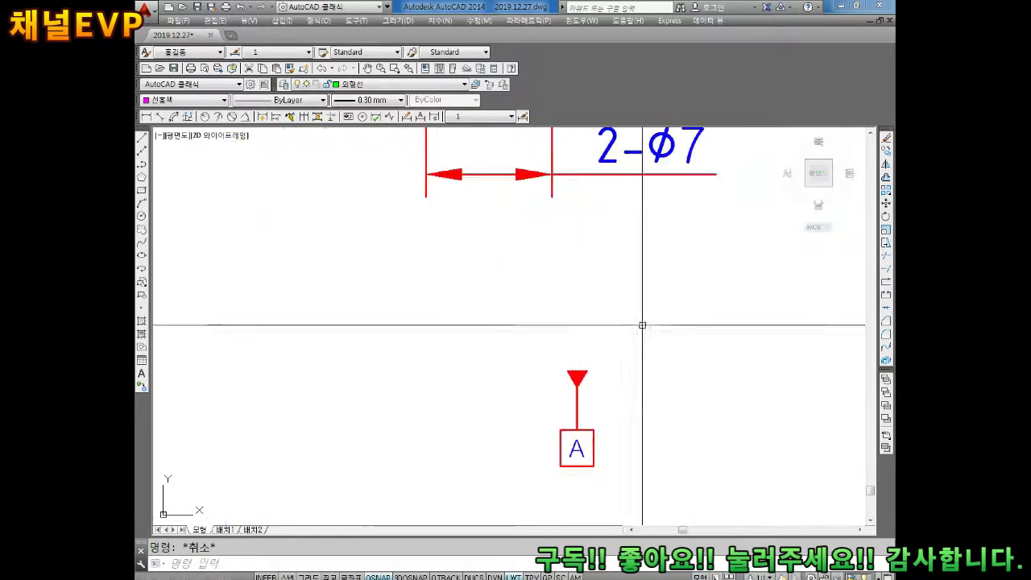
middle_drag(640, 322, 564, 315)
text(m)
key(Return)
click(548, 307)
click(471, 407)
key(Return)
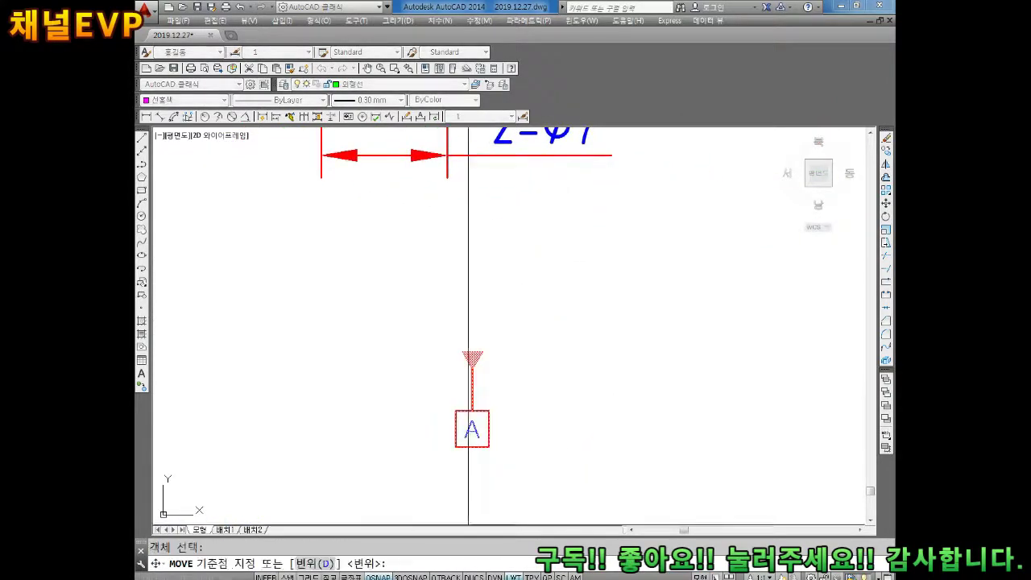
click(473, 356)
middle_drag(681, 142, 559, 358)
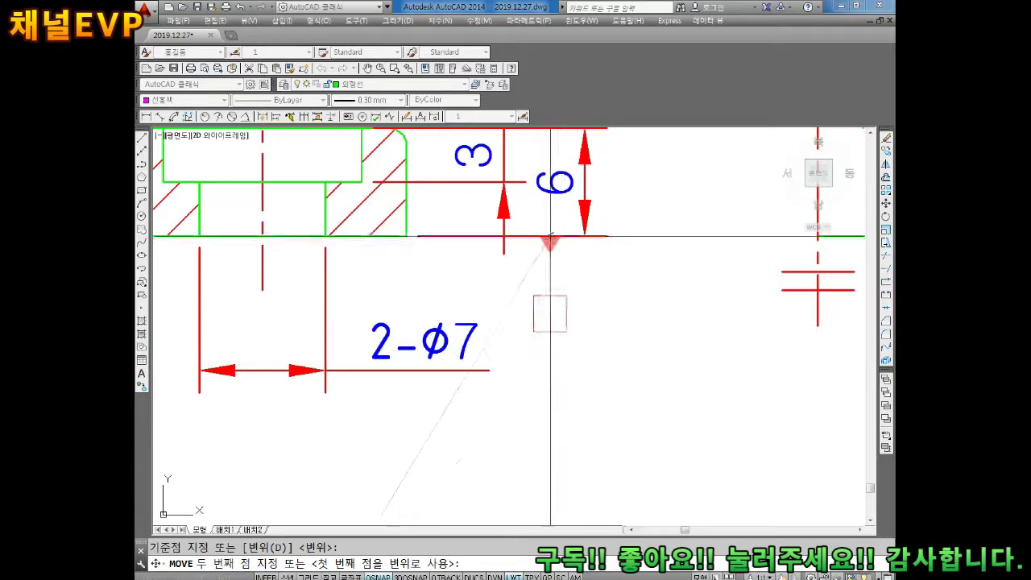
scroll(593, 272, down, 5)
scroll(593, 273, up, 4)
key(Escape)
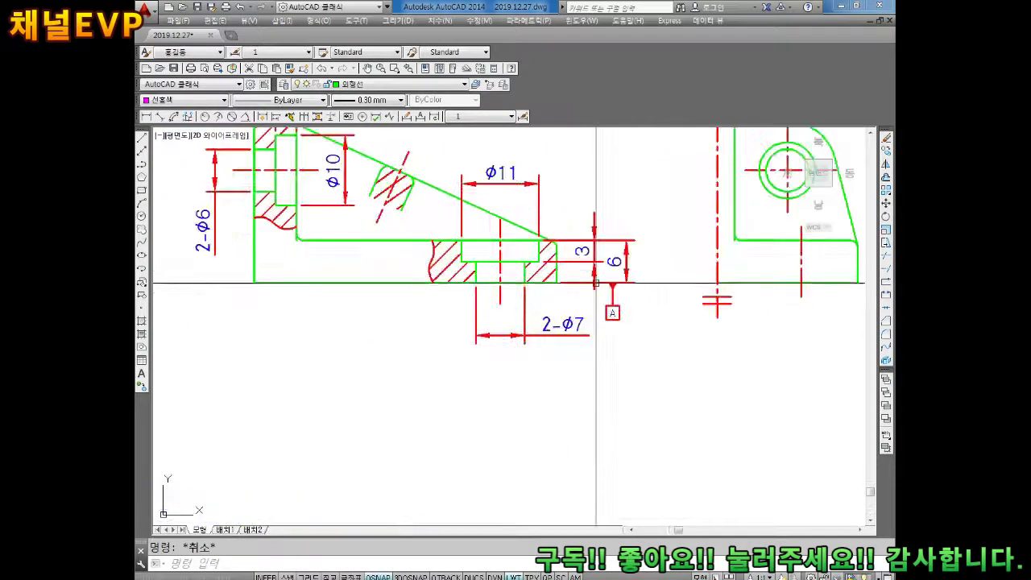
scroll(453, 238, down, 2)
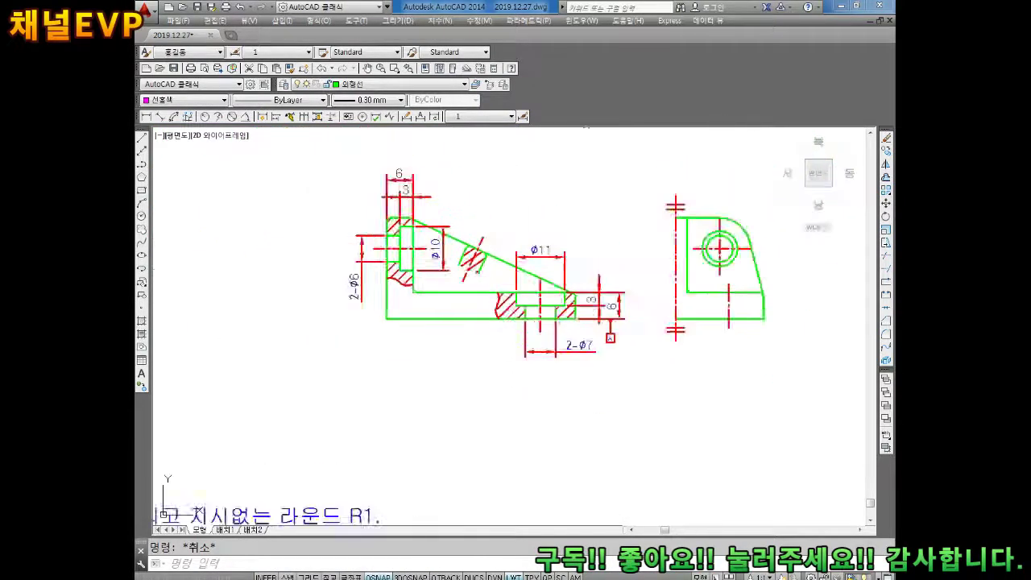
scroll(415, 294, down, 2)
scroll(444, 299, up, 3)
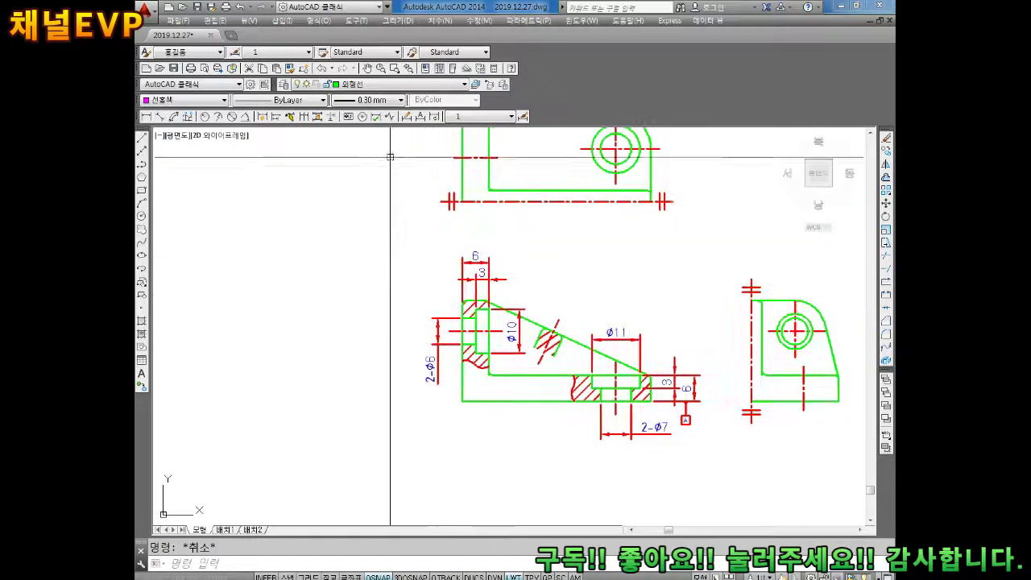
Place a perpendicularity frame with tolerance 0.011 and datum A left of the front view.
click(349, 116)
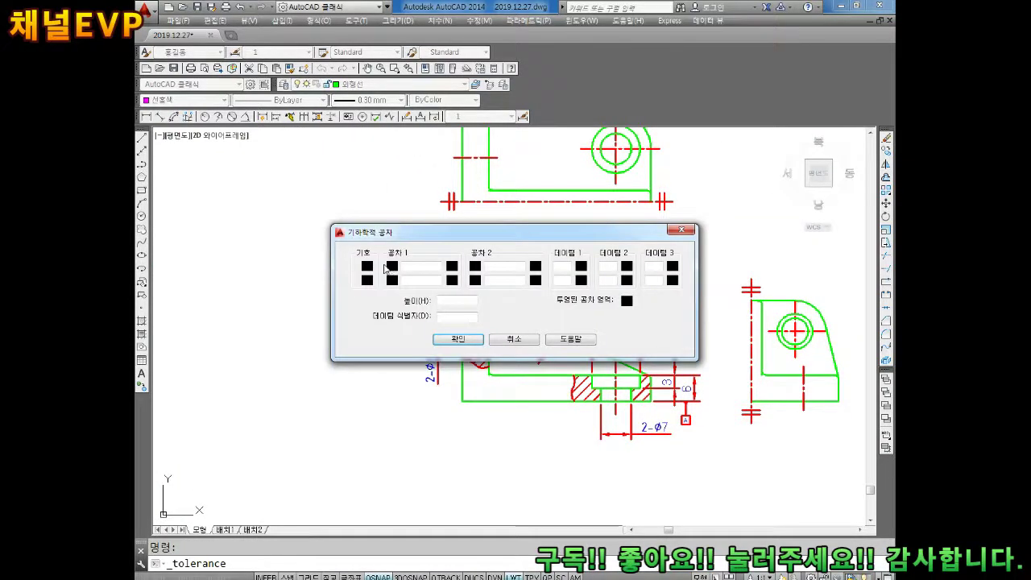
click(368, 267)
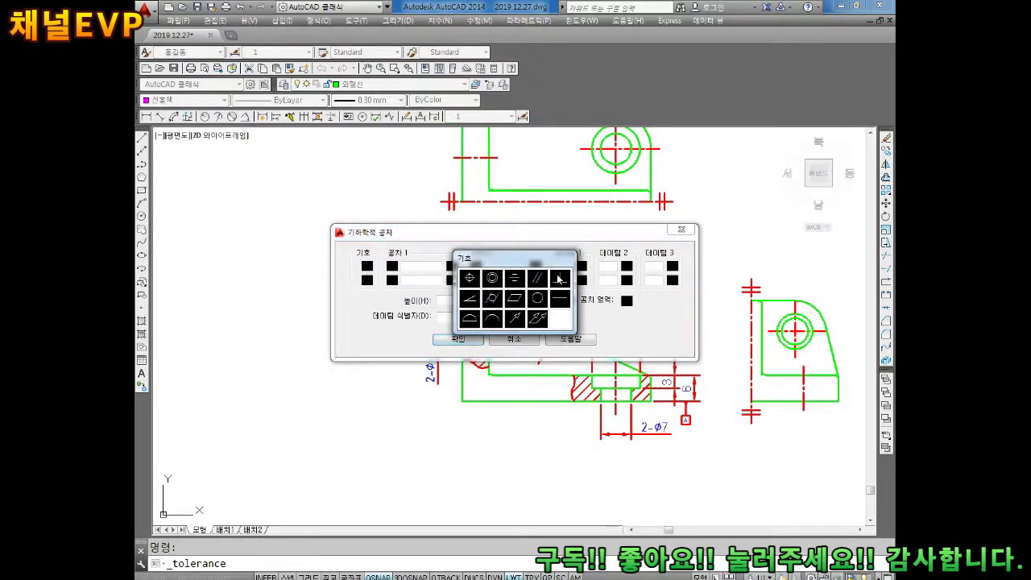
click(559, 278)
text(0.011)
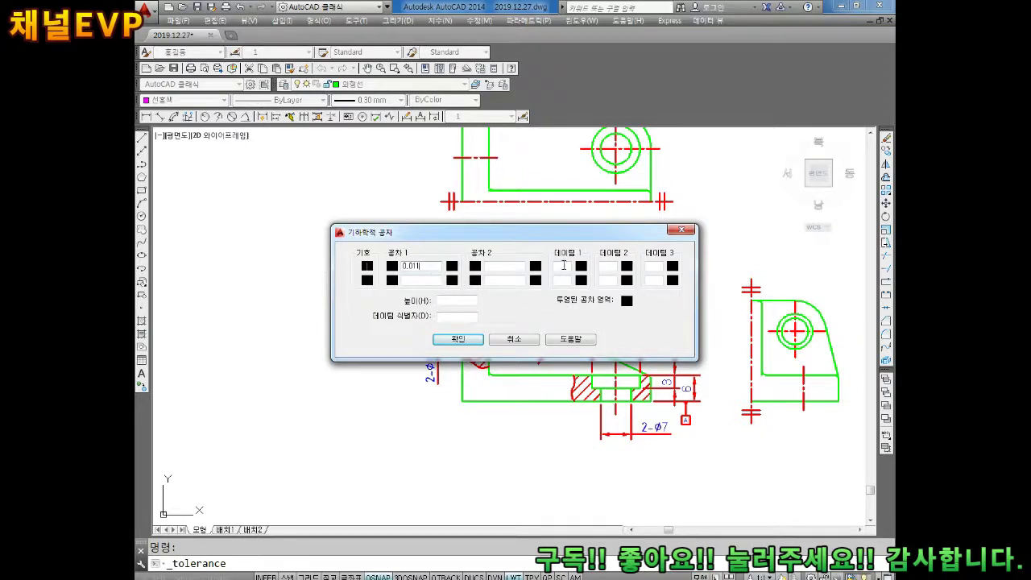
click(456, 340)
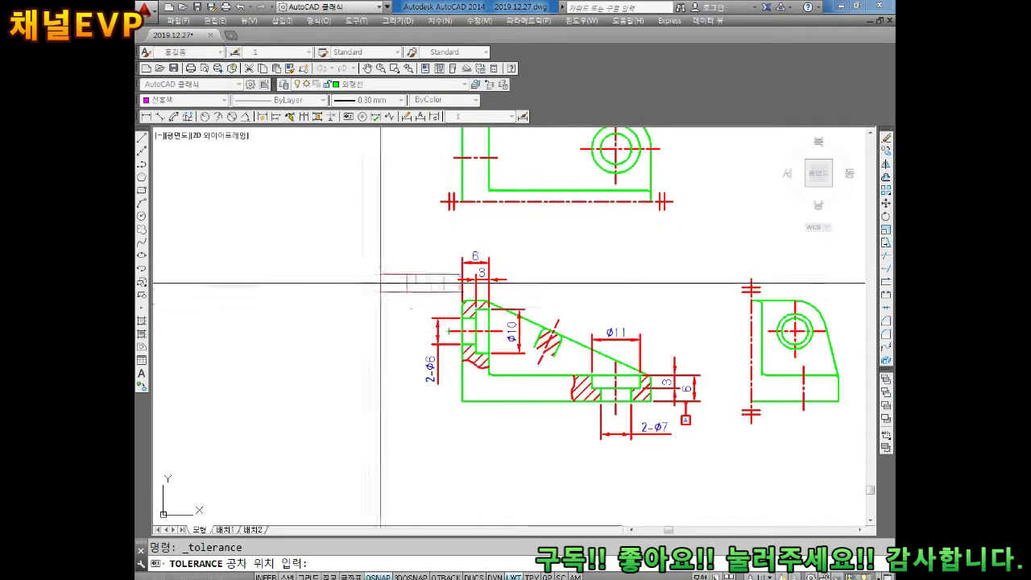
click(350, 288)
scroll(403, 295, up, 5)
key(Escape)
scroll(443, 297, down, 2)
Begin a leader from the tolerance frame to the 6 dimension's extension line, then cancel it.
scroll(492, 298, down, 3)
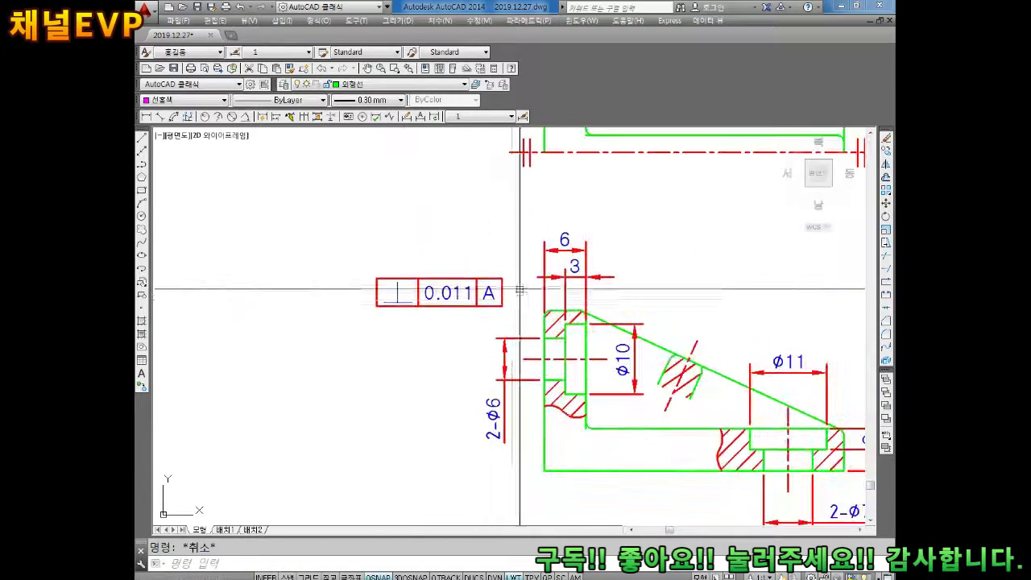
scroll(492, 286, up, 2)
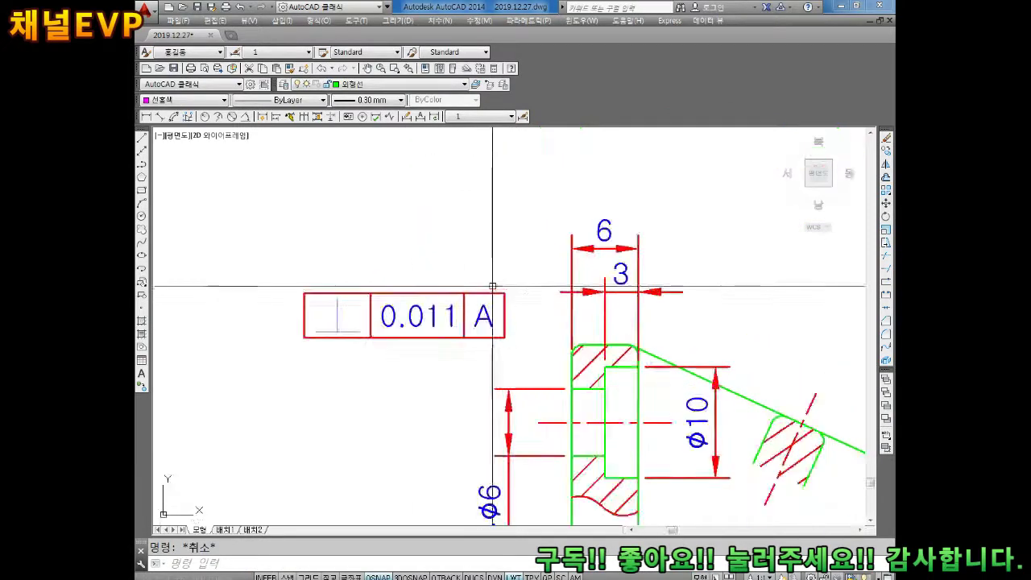
click(293, 118)
click(570, 250)
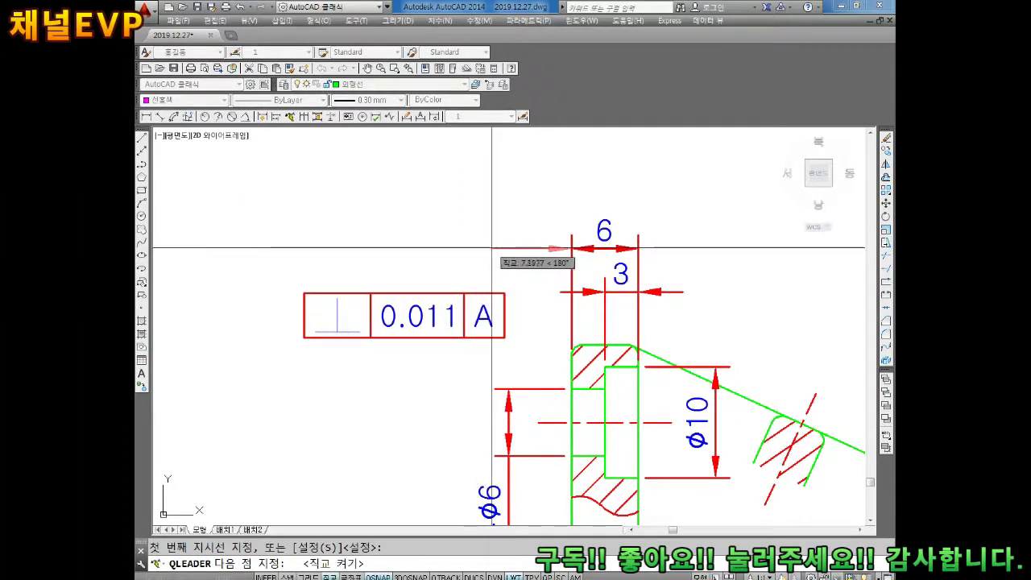
key(Escape)
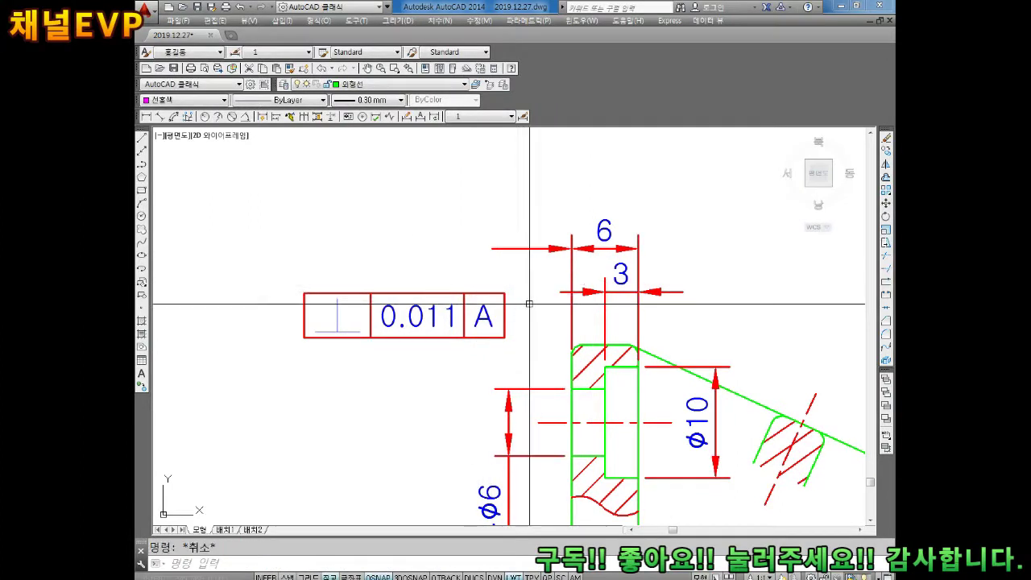
Move the 0.011 A perpendicularity frame up to sit left of the 6 dimension.
text(m)
key(Return)
click(525, 312)
click(483, 346)
click(505, 314)
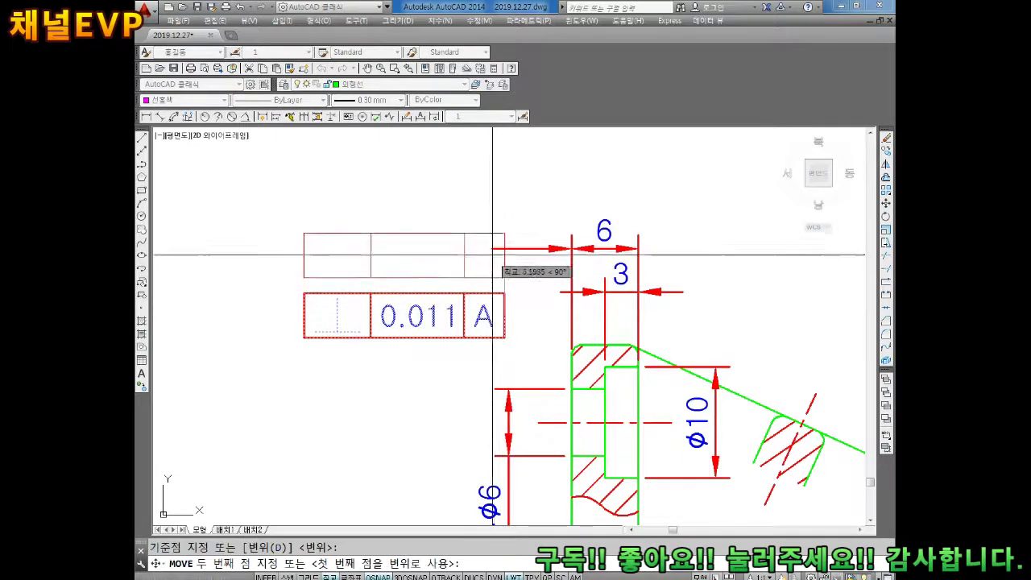
click(493, 250)
key(Escape)
scroll(693, 273, down, 2)
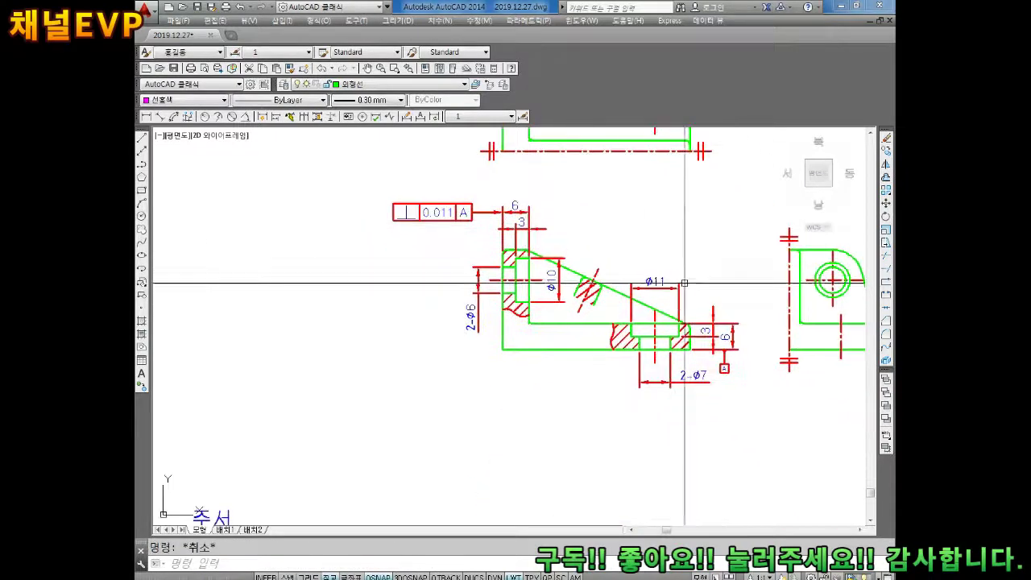
Zoom in on the datum A symbol below the 6 dimension and select it for scaling.
middle_drag(863, 357, 752, 339)
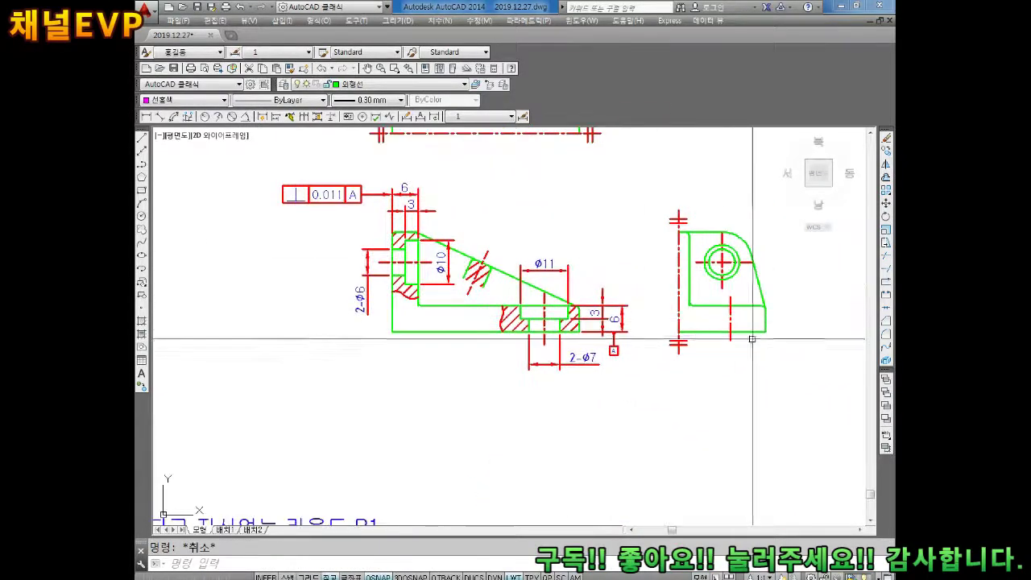
scroll(362, 242, up, 2)
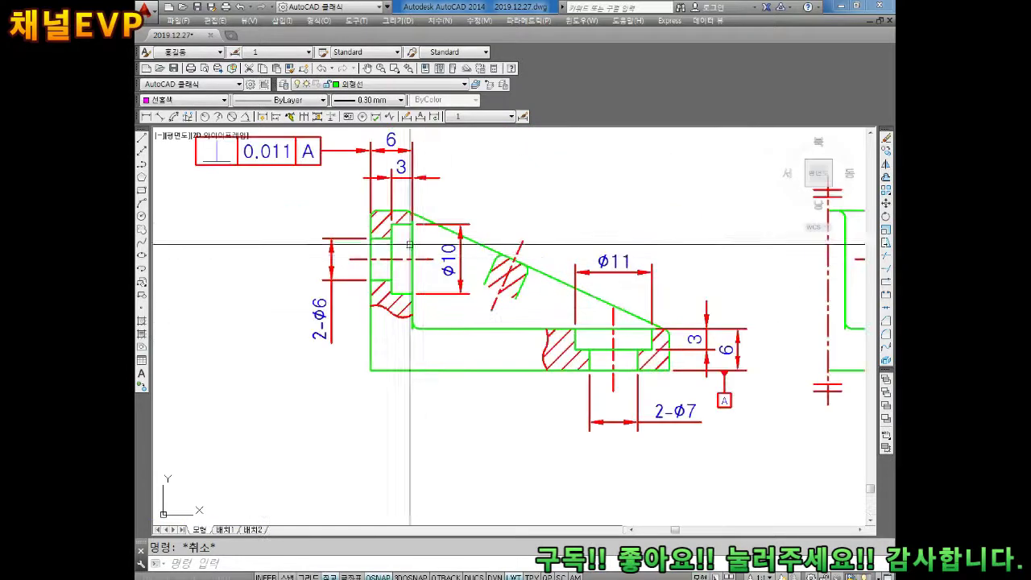
scroll(283, 317, up, 1)
scroll(422, 218, down, 3)
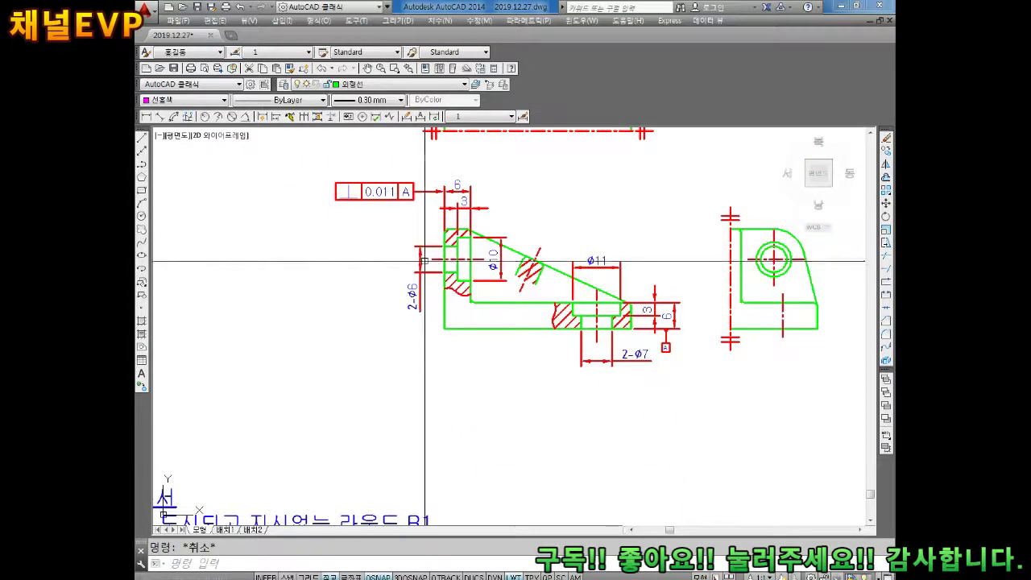
scroll(427, 263, up, 2)
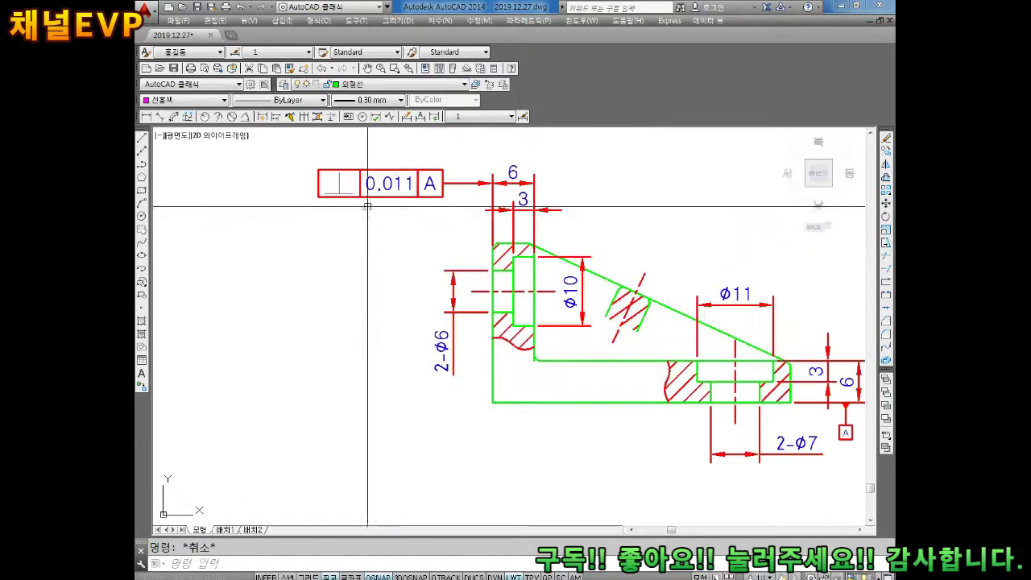
scroll(427, 241, up, 2)
scroll(472, 215, down, 2)
scroll(585, 329, down, 2)
scroll(585, 329, up, 3)
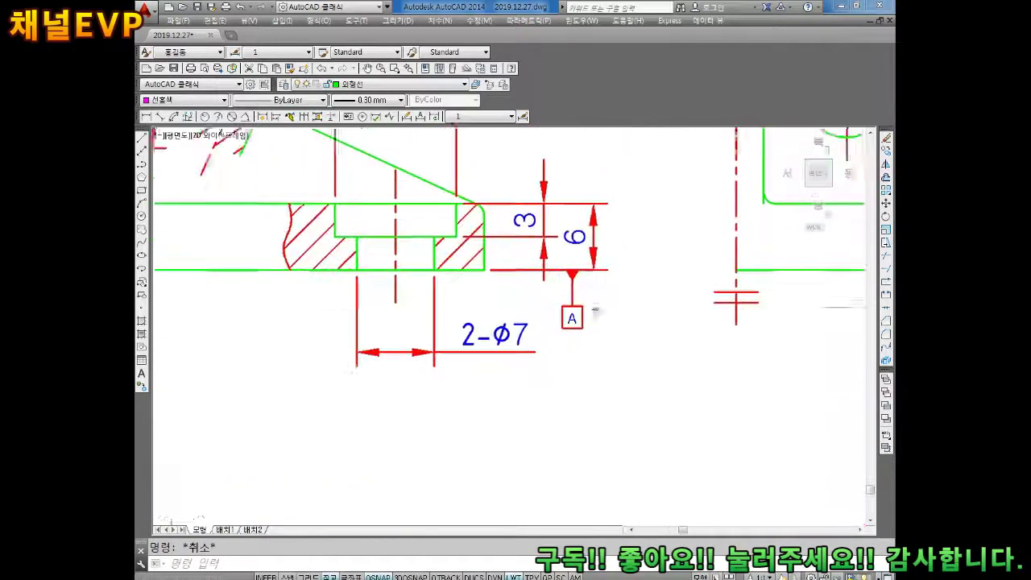
text(SC)
key(Return)
click(602, 313)
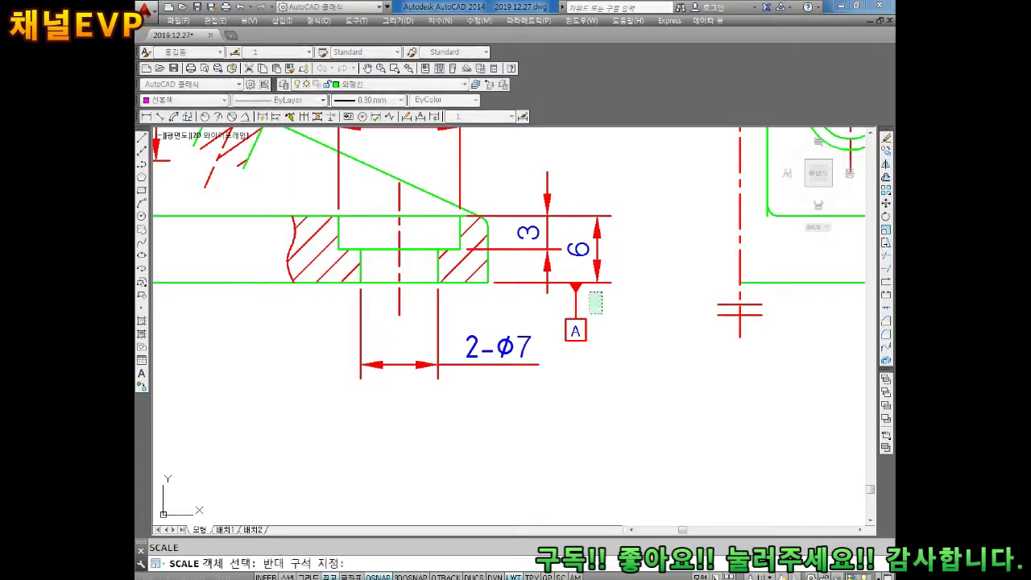
key(Return)
Scale the datum A symbol by 1.3 about its triangle tip.
scroll(572, 284, up, 3)
click(580, 283)
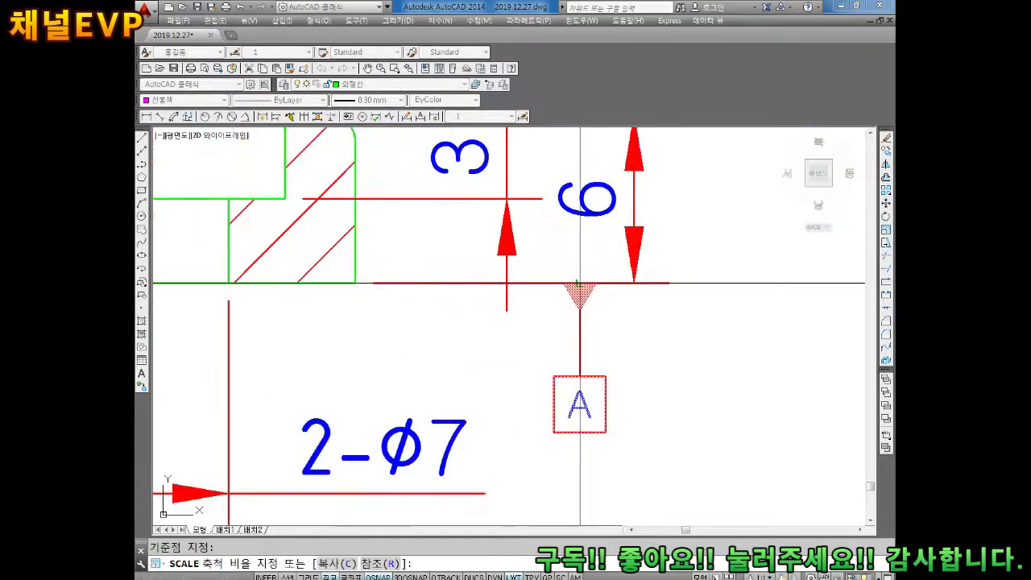
key(Escape)
text(1.3)
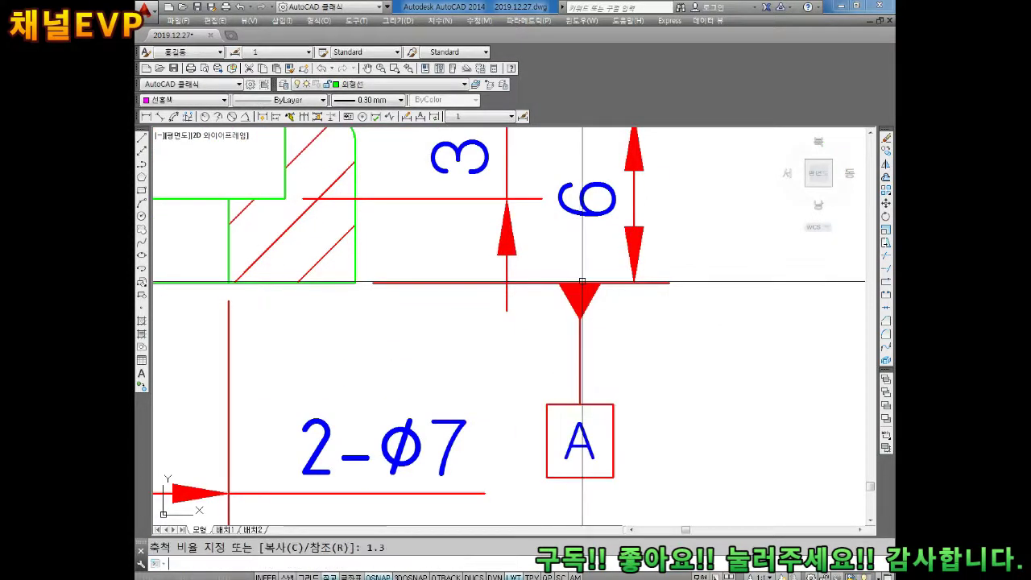
scroll(588, 290, down, 2)
scroll(588, 290, down, 2)
scroll(588, 290, down, 2)
scroll(746, 322, down, 1)
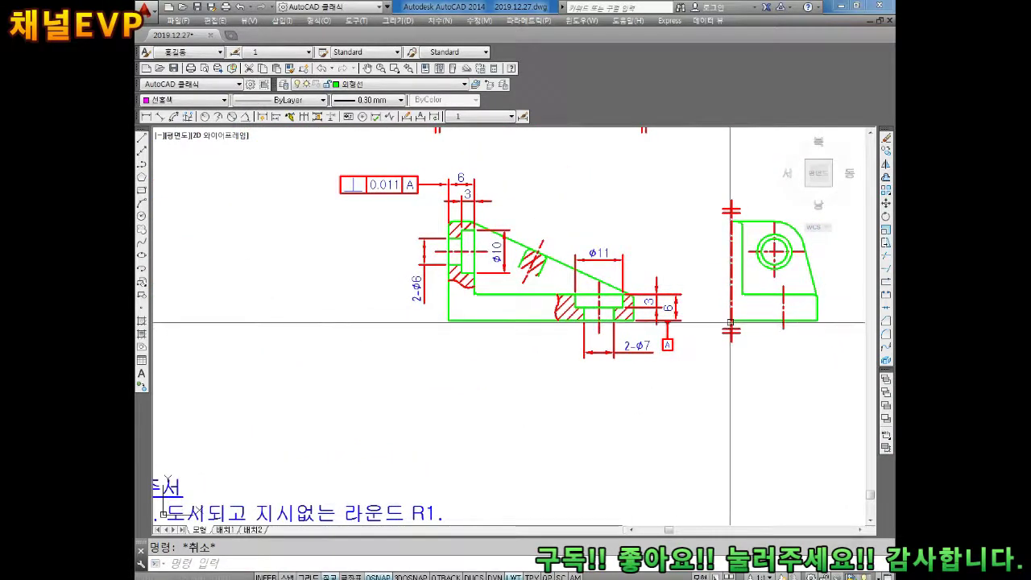
Copy the octagon of W roughness symbols next to the bracket's section view.
scroll(456, 299, down, 5)
middle_drag(456, 299, 617, 341)
scroll(461, 300, down, 3)
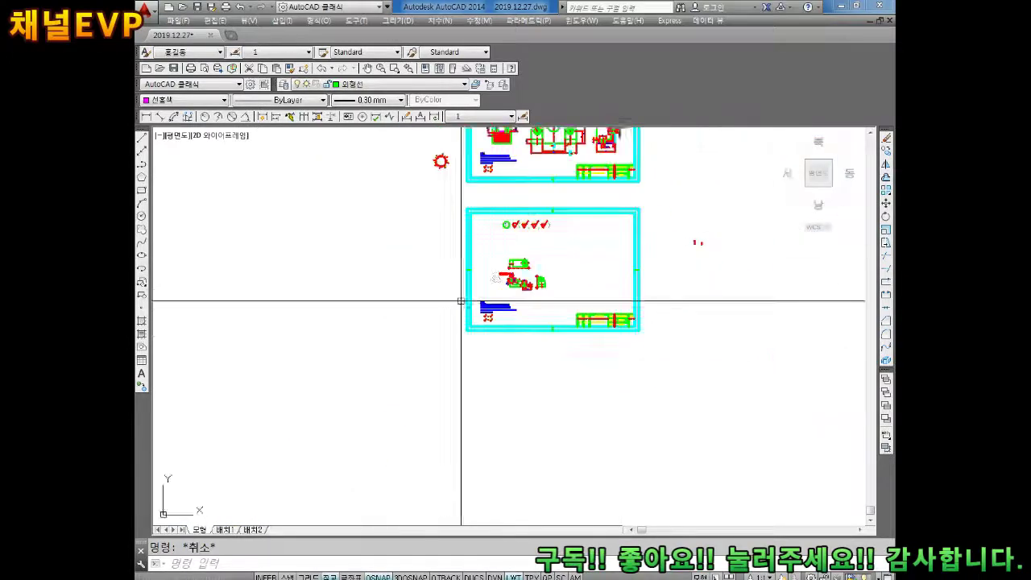
middle_drag(461, 301, 450, 339)
key(Return)
scroll(426, 176, up, 2)
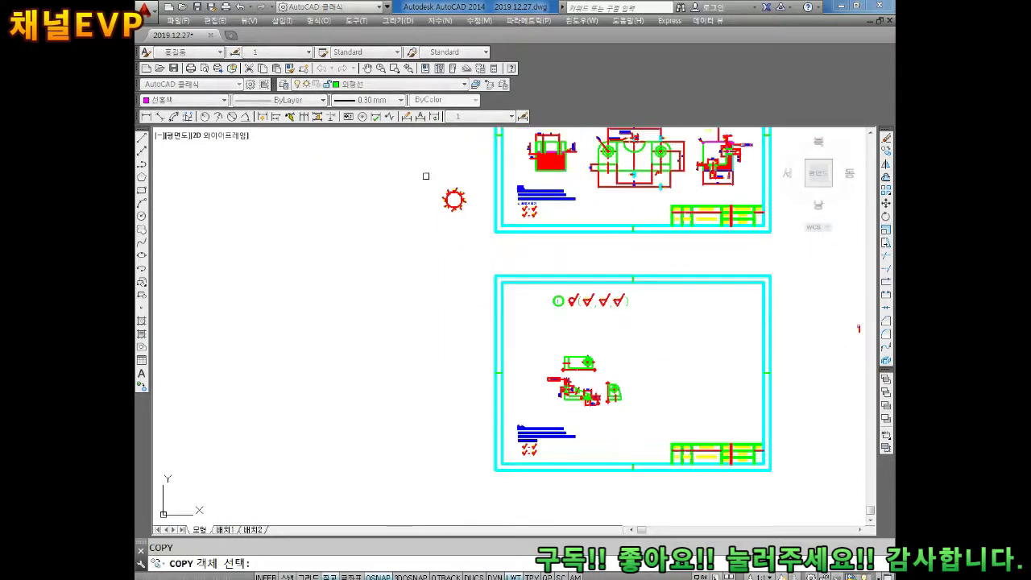
key(Return)
click(453, 200)
scroll(484, 249, up, 1)
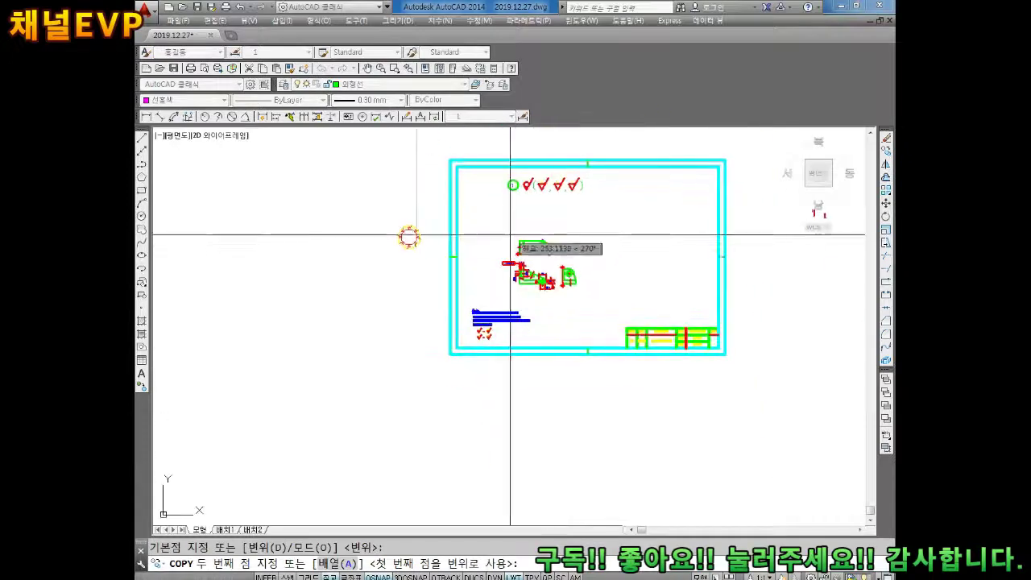
scroll(456, 346, up, 5)
scroll(456, 346, down, 3)
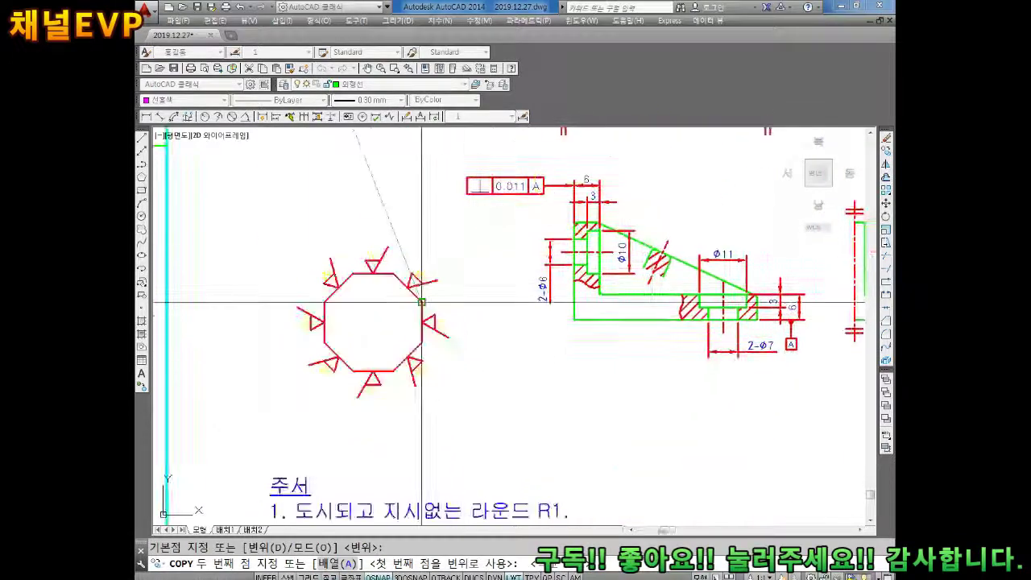
key(Escape)
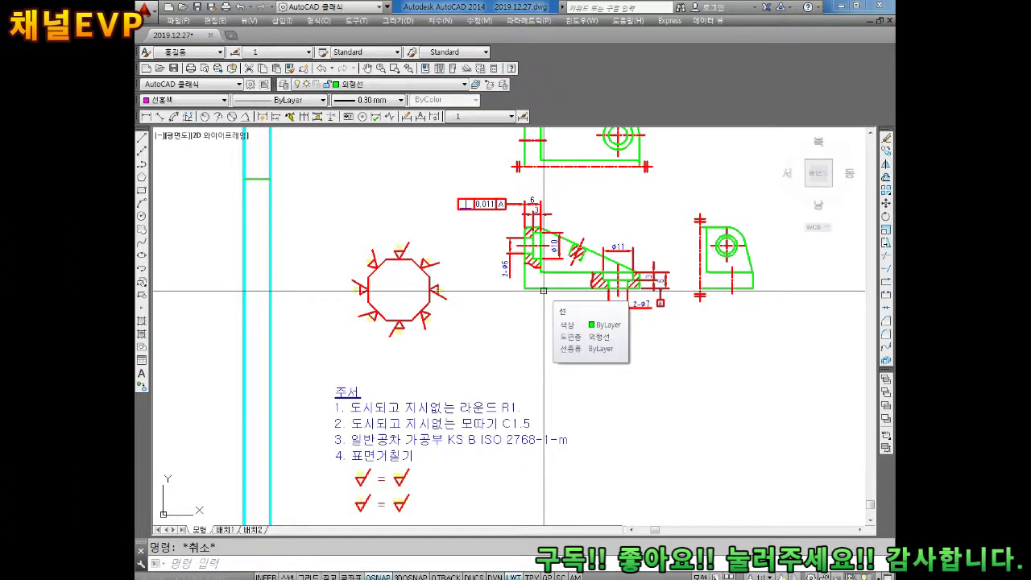
Scale the copied octagon down by a factor of 0.5.
scroll(421, 272, up, 3)
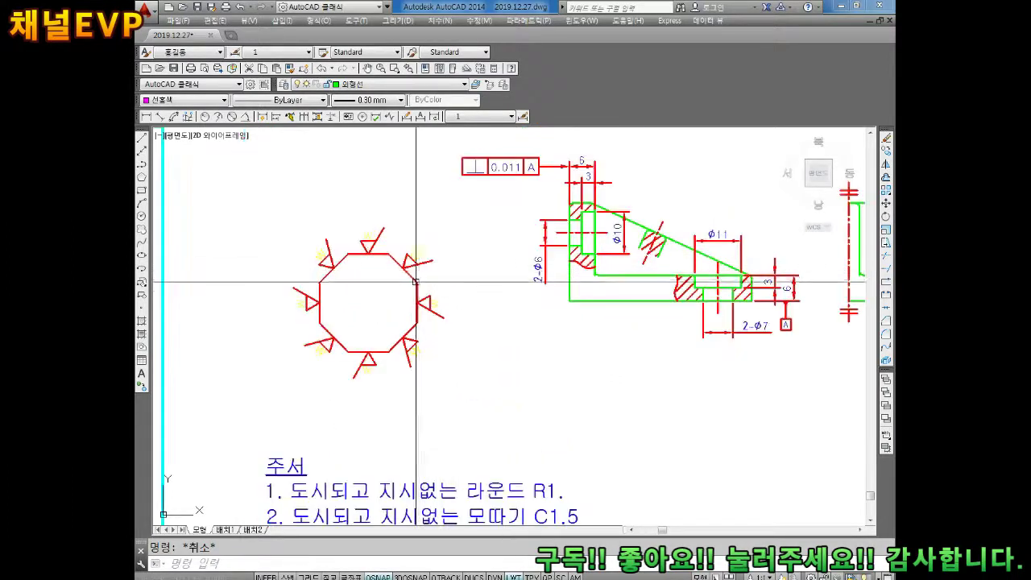
scroll(472, 282, down, 1)
scroll(432, 274, up, 3)
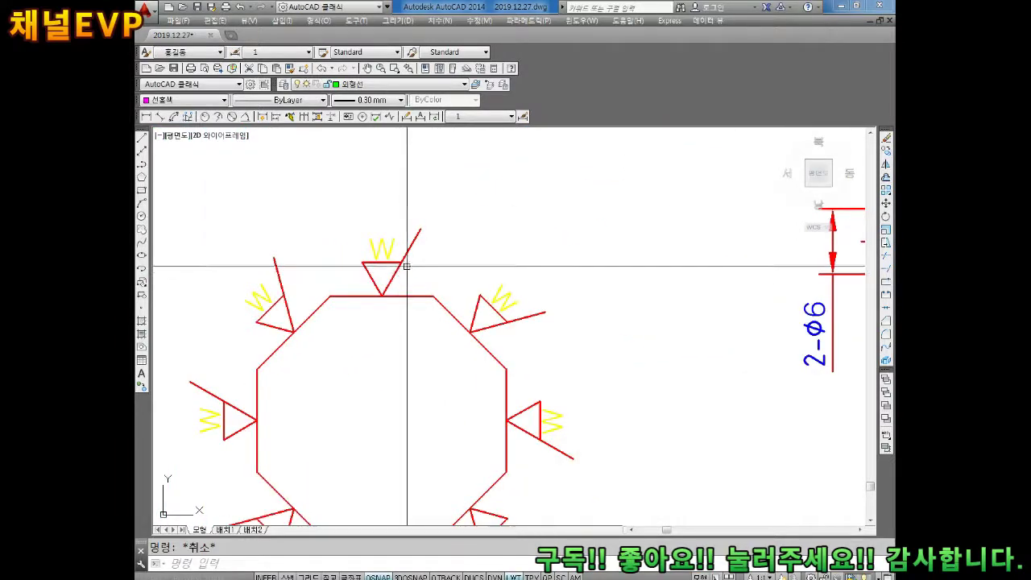
scroll(407, 265, down, 3)
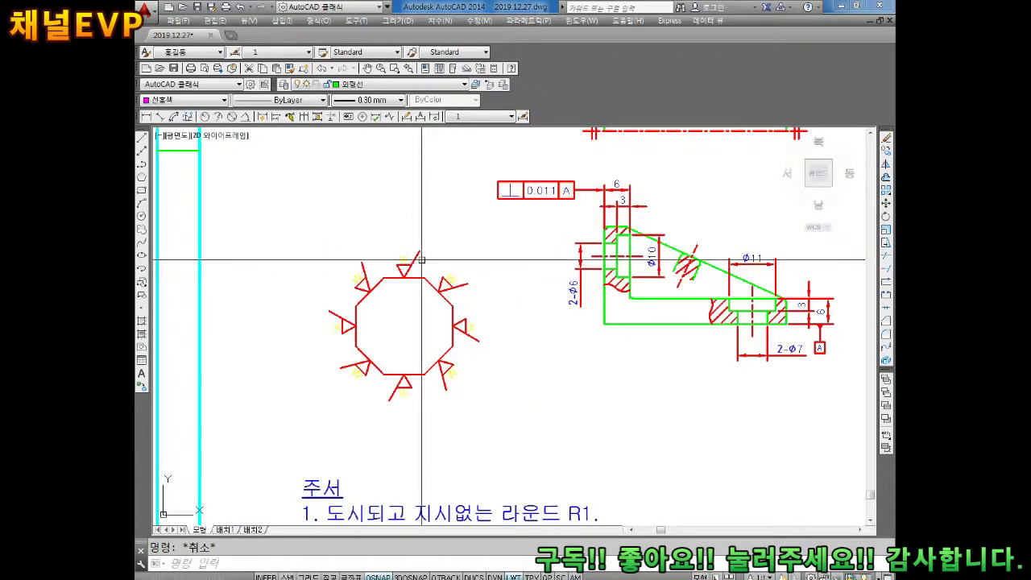
text(SC)
key(Return)
click(498, 226)
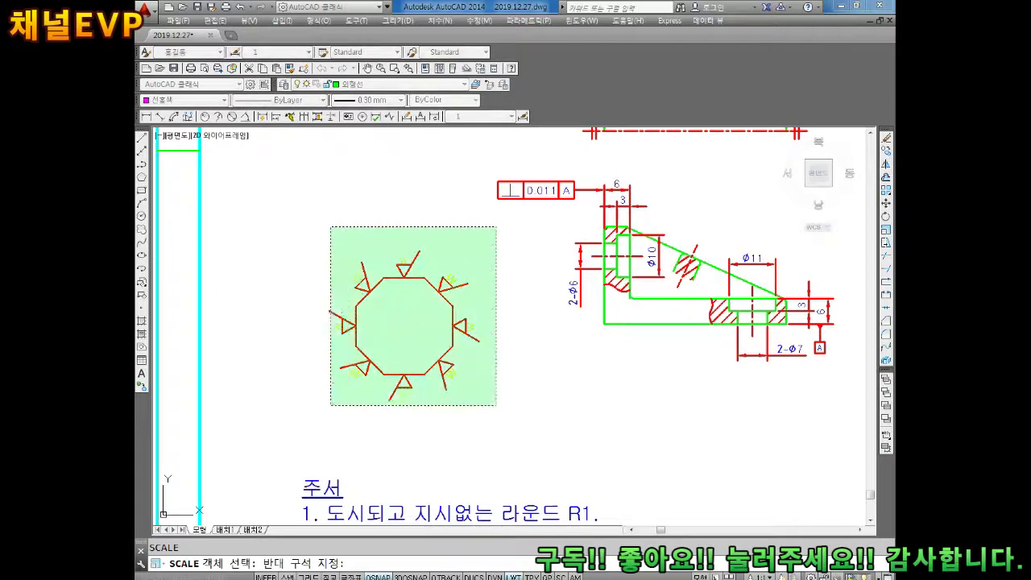
click(328, 408)
key(Return)
key(Escape)
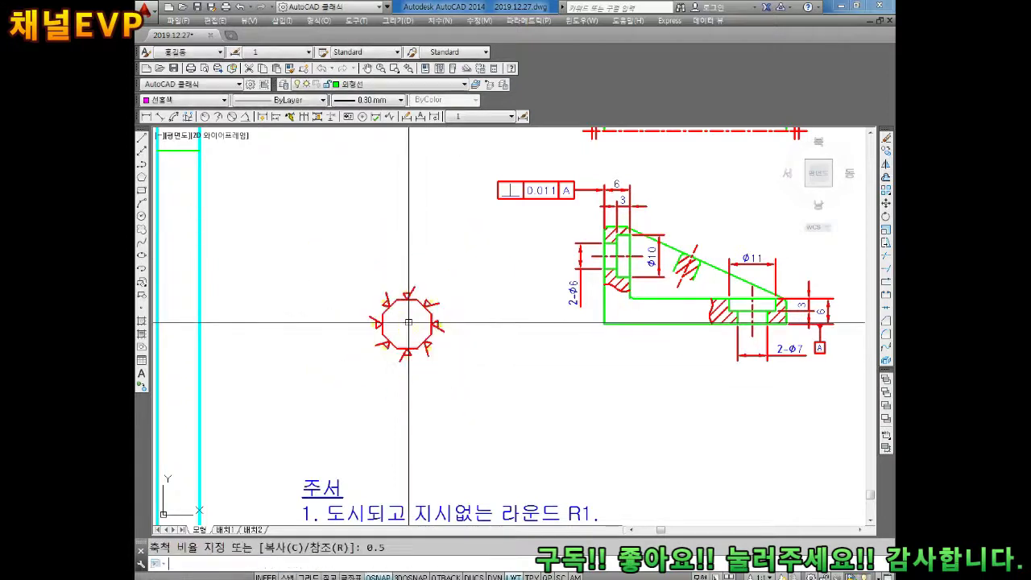
scroll(403, 290, up, 3)
middle_drag(397, 293, 411, 328)
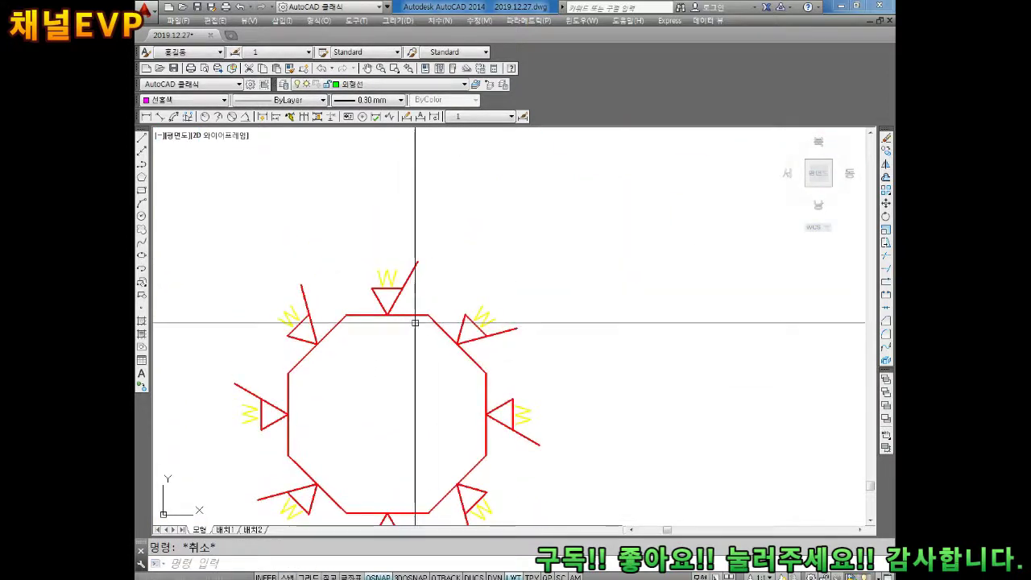
Copy the top W symbol from the octagon onto the ⌀10 hole edge.
text(Cco)
key(Return)
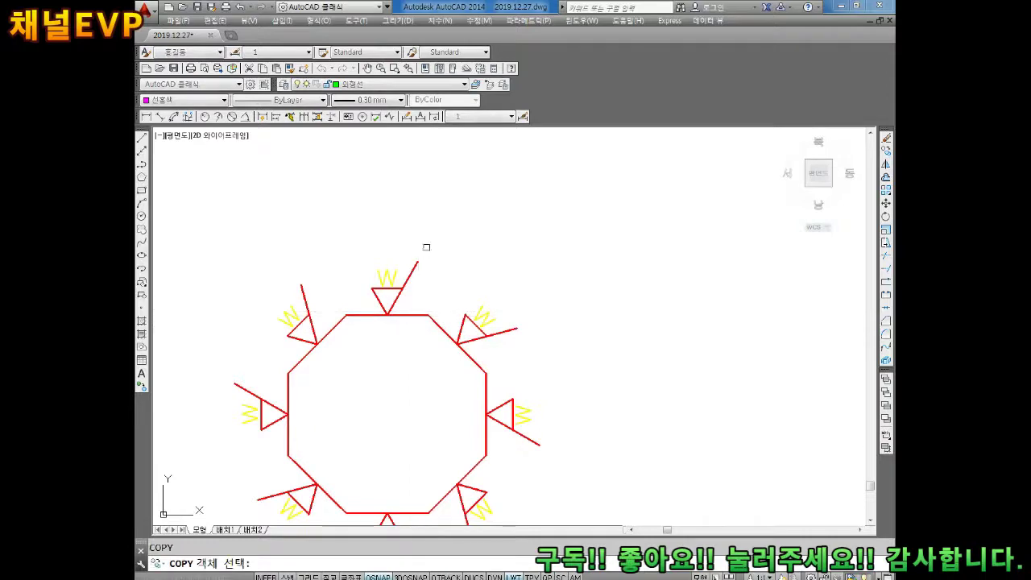
click(432, 242)
click(364, 303)
key(Return)
click(388, 313)
scroll(388, 313, down, 5)
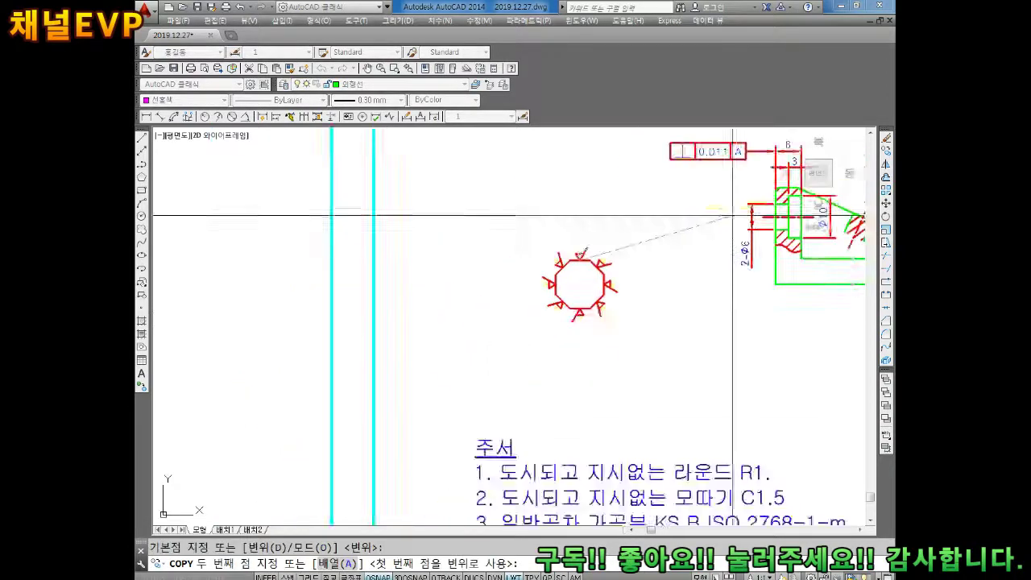
scroll(451, 354, up, 3)
scroll(477, 369, up, 3)
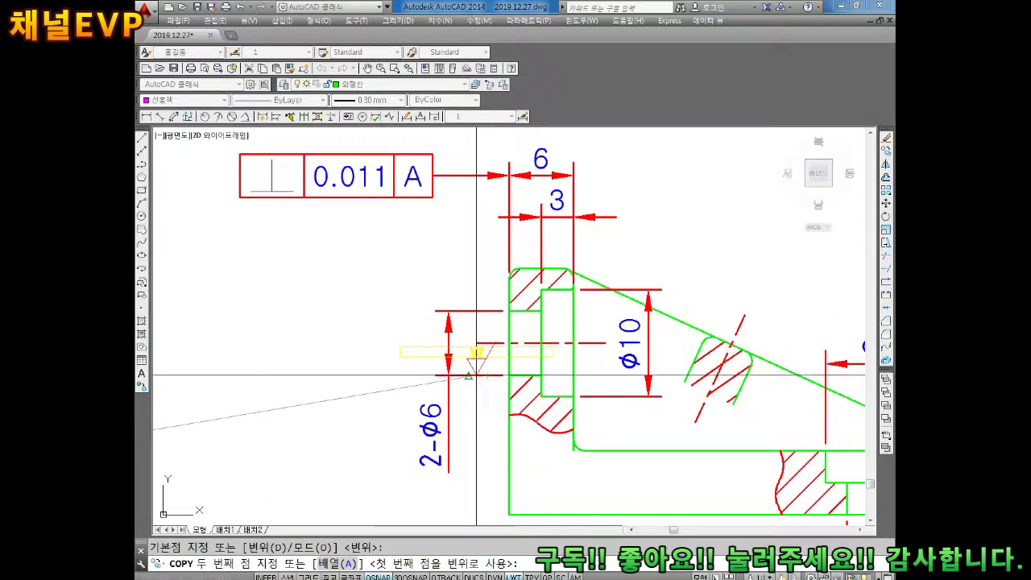
click(476, 369)
scroll(571, 394, up, 4)
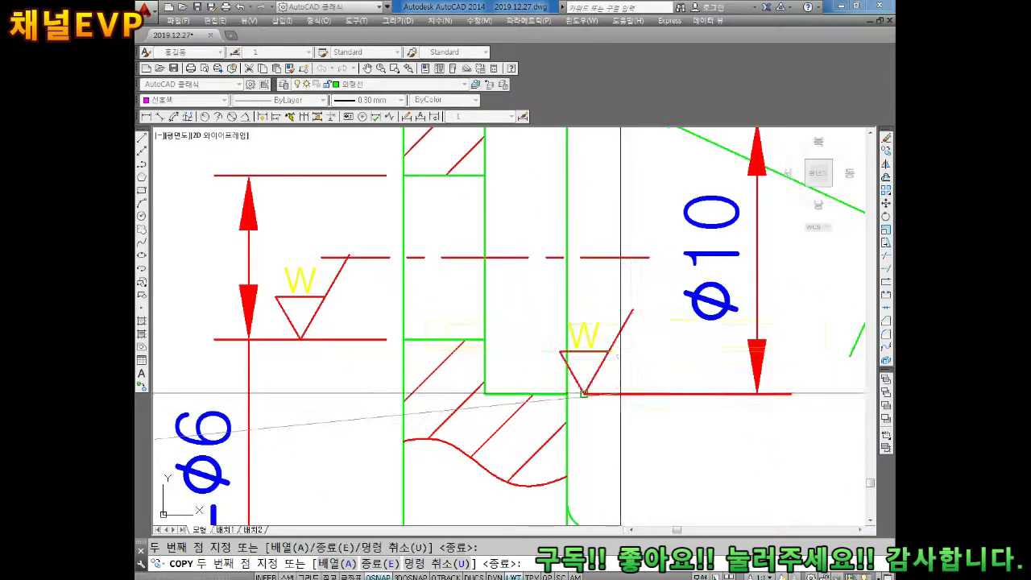
scroll(669, 395, down, 5)
key(Escape)
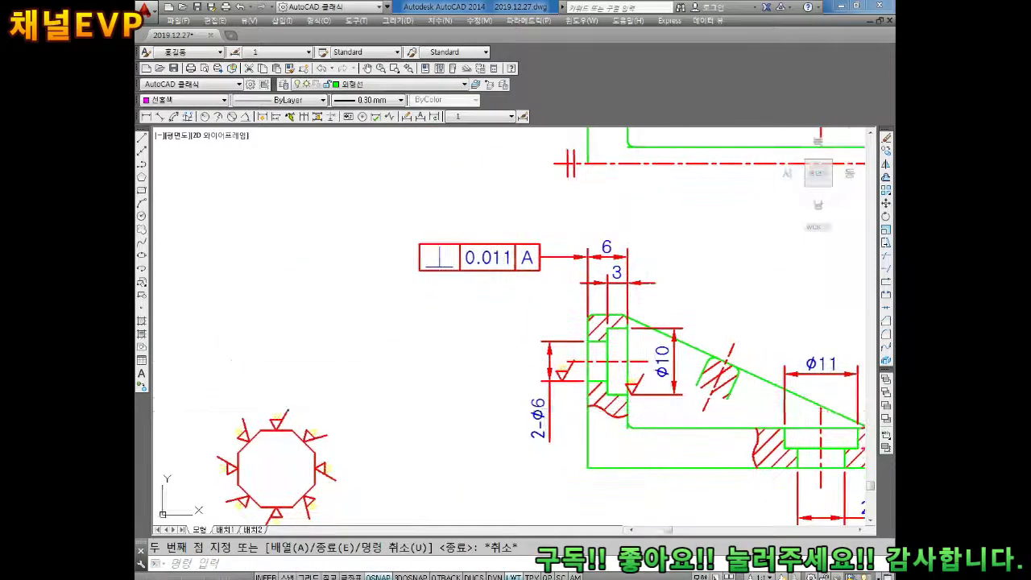
scroll(636, 371, down, 1)
scroll(594, 341, up, 4)
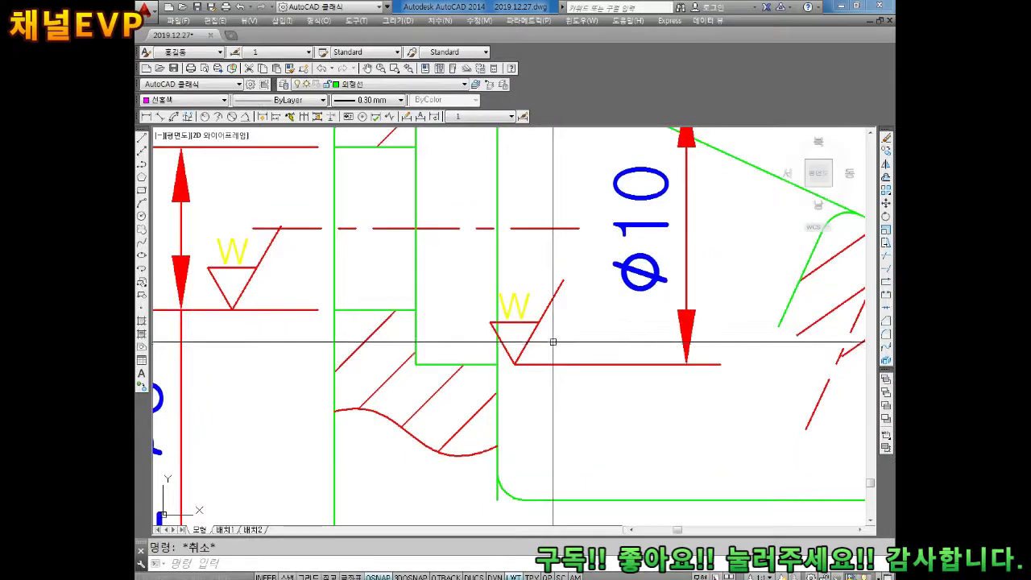
Shift the placed W symbol further right along the ⌀10 hole edge.
text(m)
key(space)
click(567, 271)
click(526, 310)
key(Return)
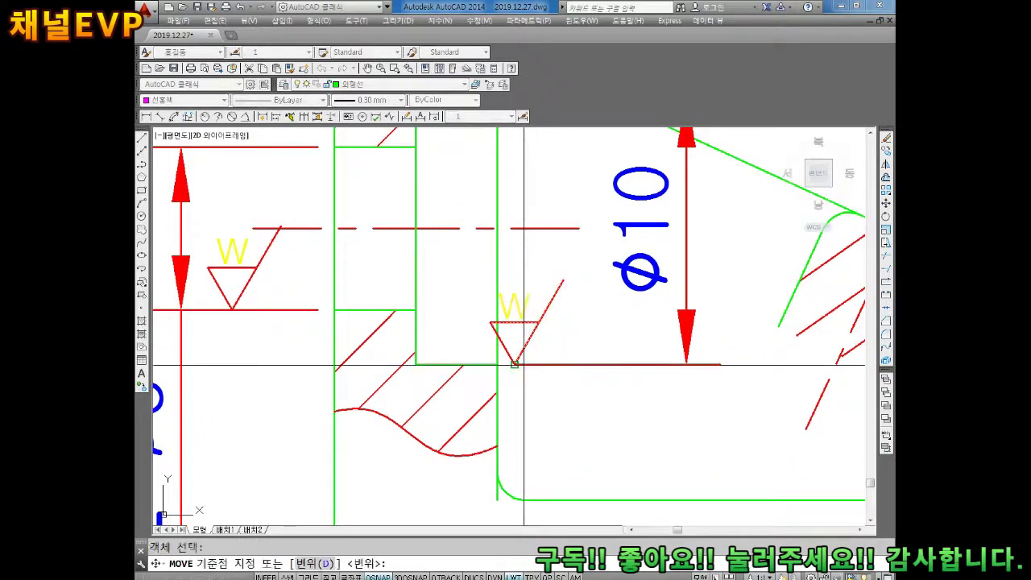
click(514, 365)
click(555, 364)
key(Escape)
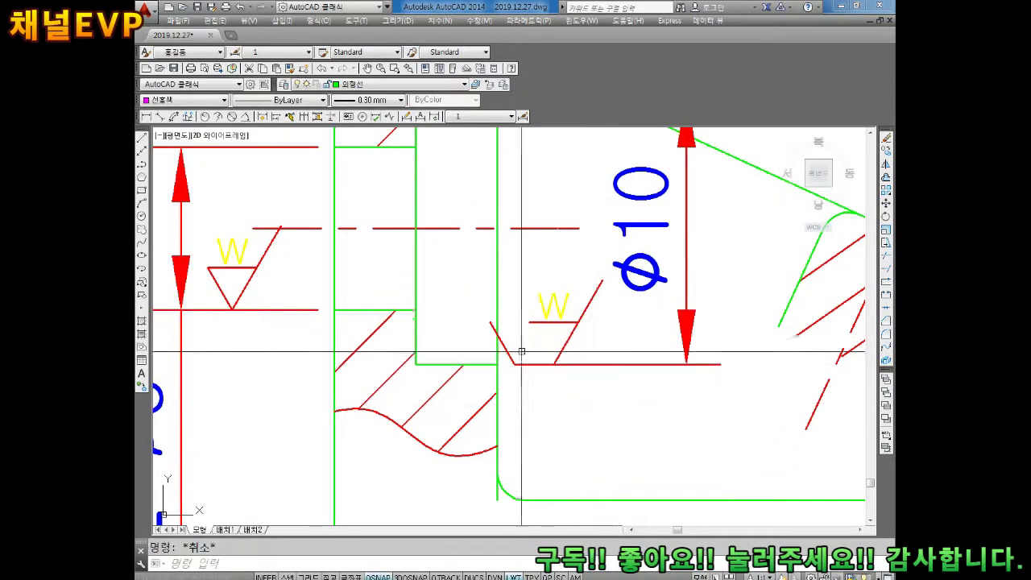
text(M)
Start moving the W symbol leader, cancel it, and zoom back to the octagon.
key(space)
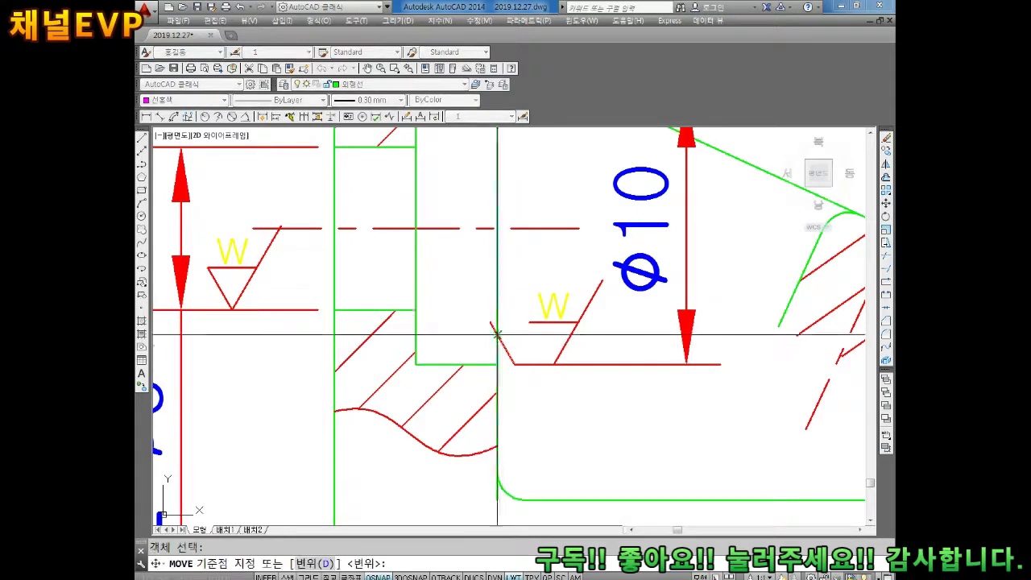
click(498, 333)
key(Escape)
scroll(675, 293, down, 3)
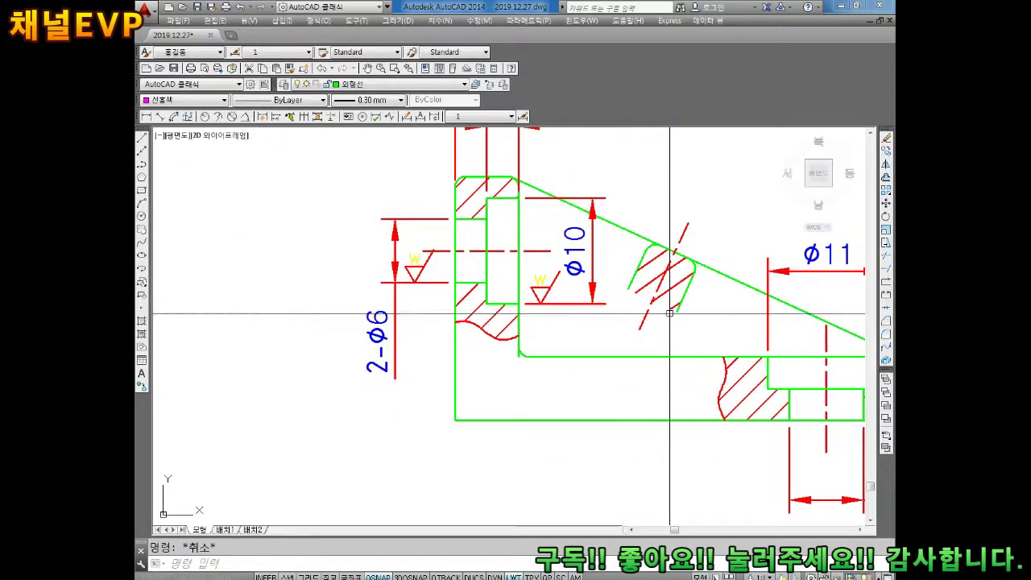
scroll(670, 312, down, 2)
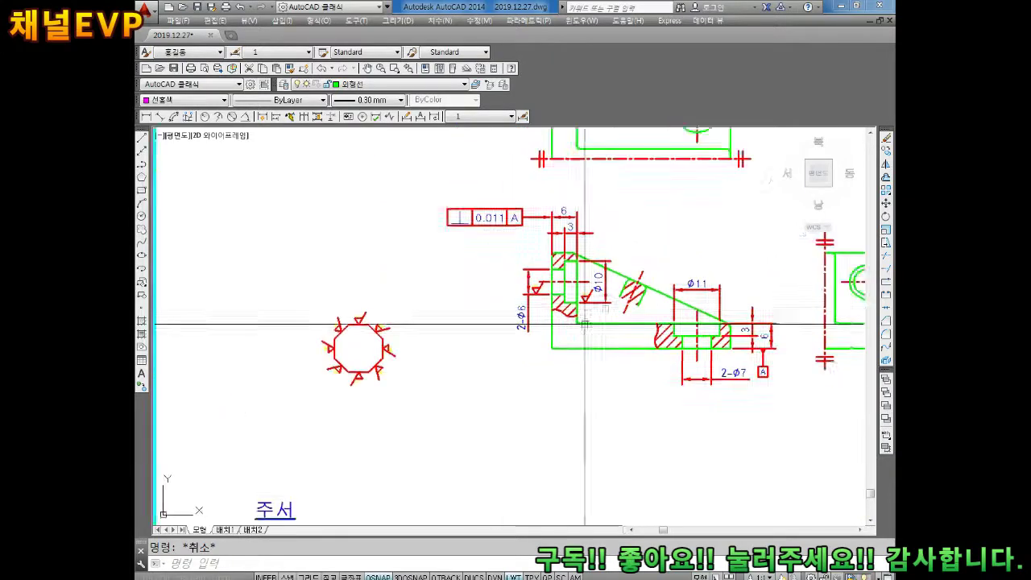
scroll(369, 343, up, 3)
scroll(410, 335, up, 1)
Copy a W symbol from the octagon onto the 2-ϕ7 holes and the ϕ11 counterbore.
text(c)
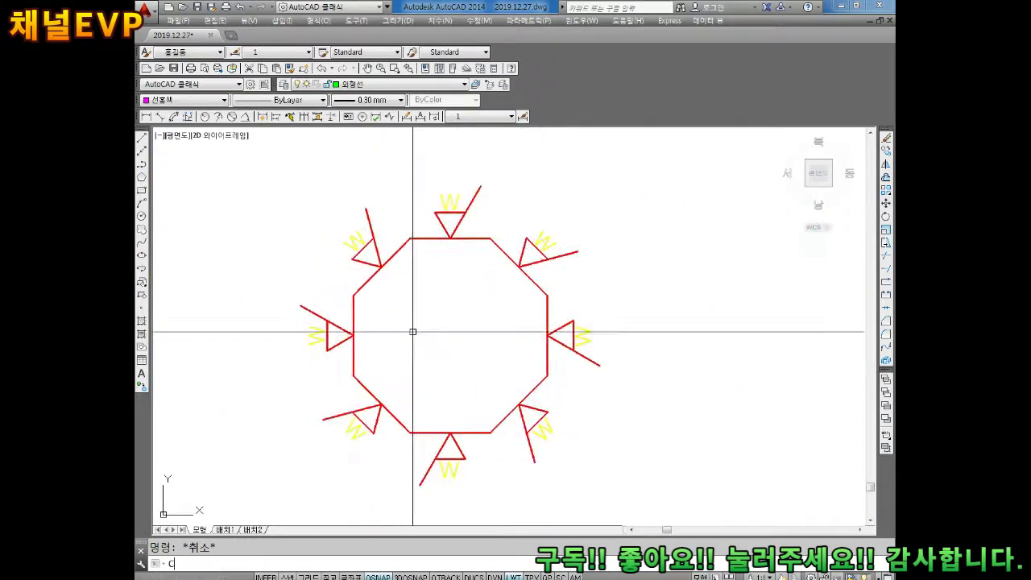
key(Return)
click(336, 312)
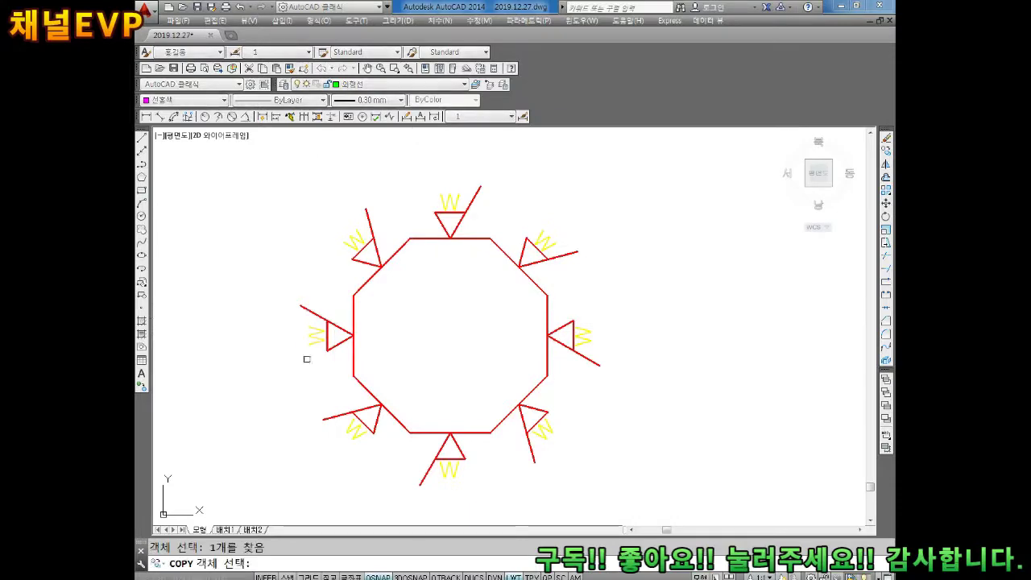
key(Return)
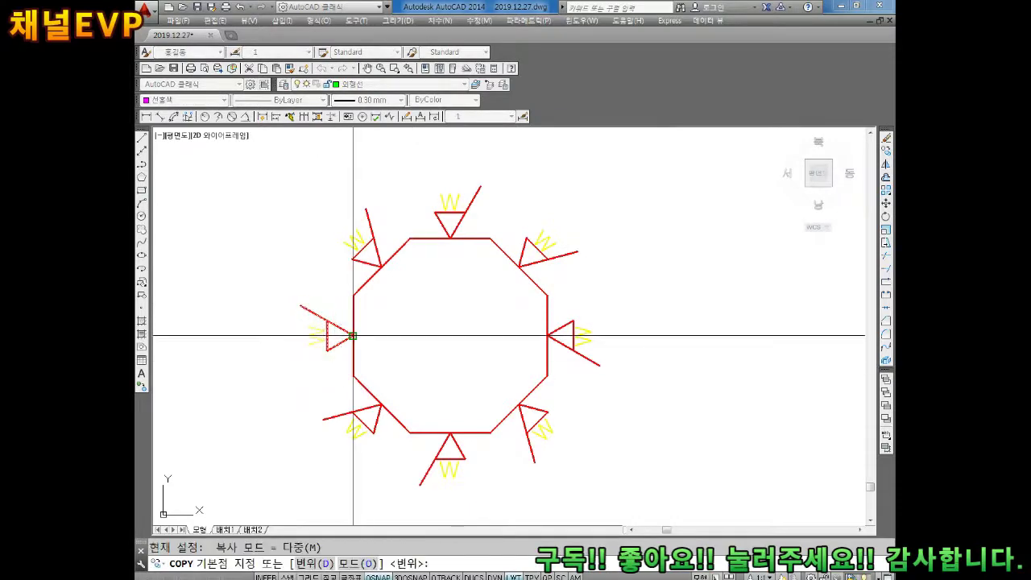
click(353, 335)
scroll(513, 343, down, 5)
middle_drag(513, 343, 414, 352)
scroll(564, 362, up, 5)
scroll(723, 384, up, 3)
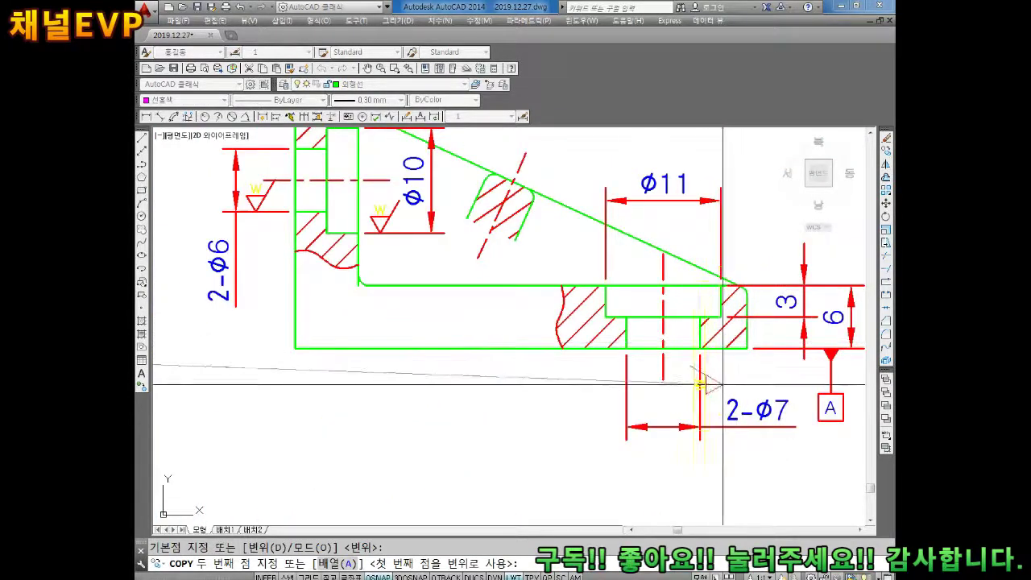
click(700, 395)
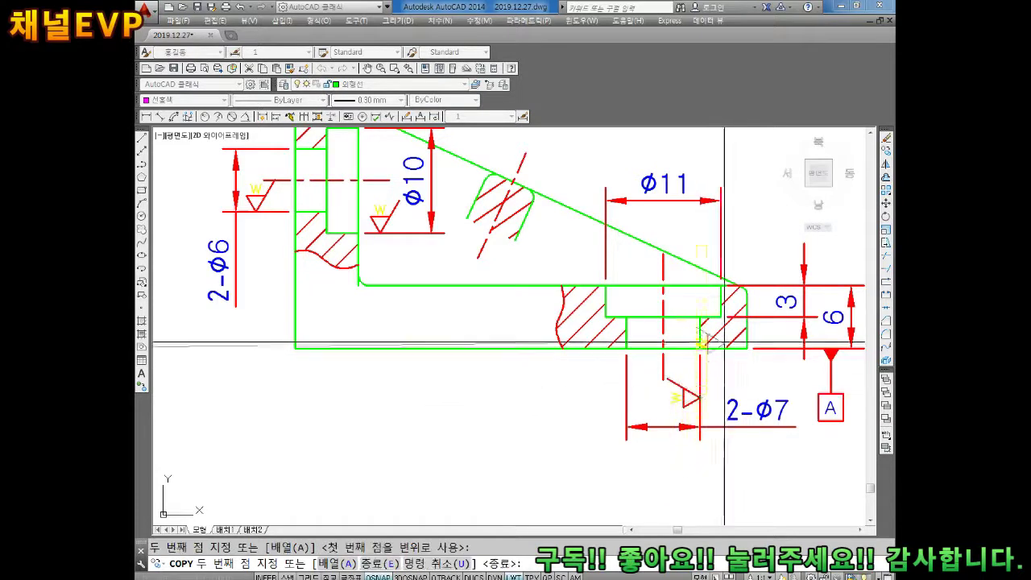
click(721, 248)
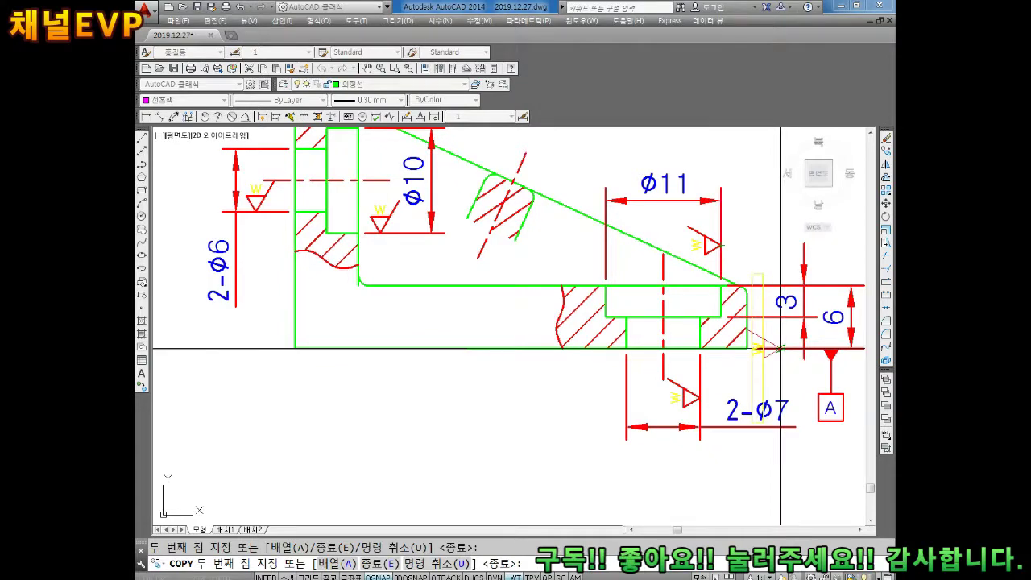
scroll(781, 348, down, 3)
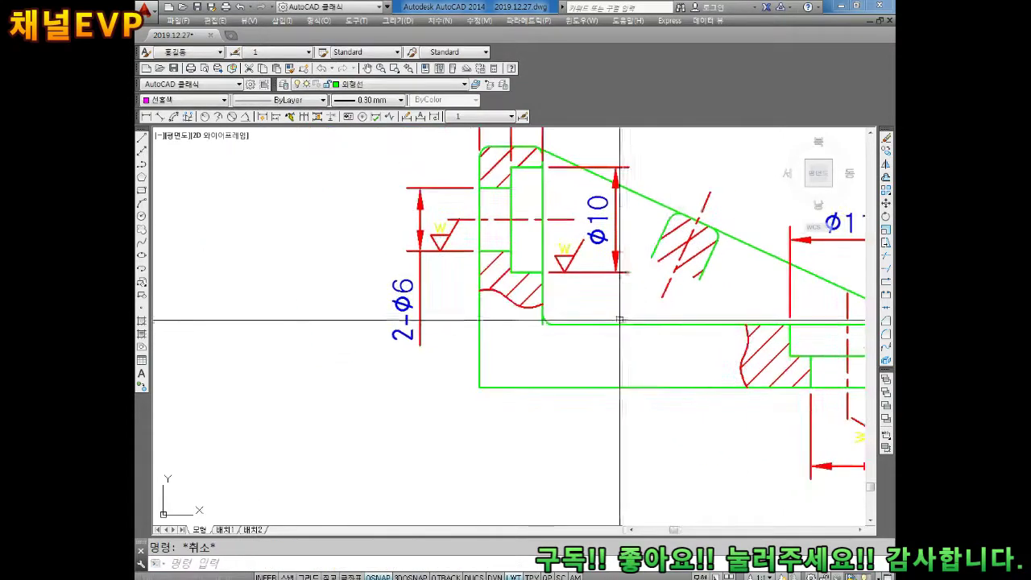
key(Escape)
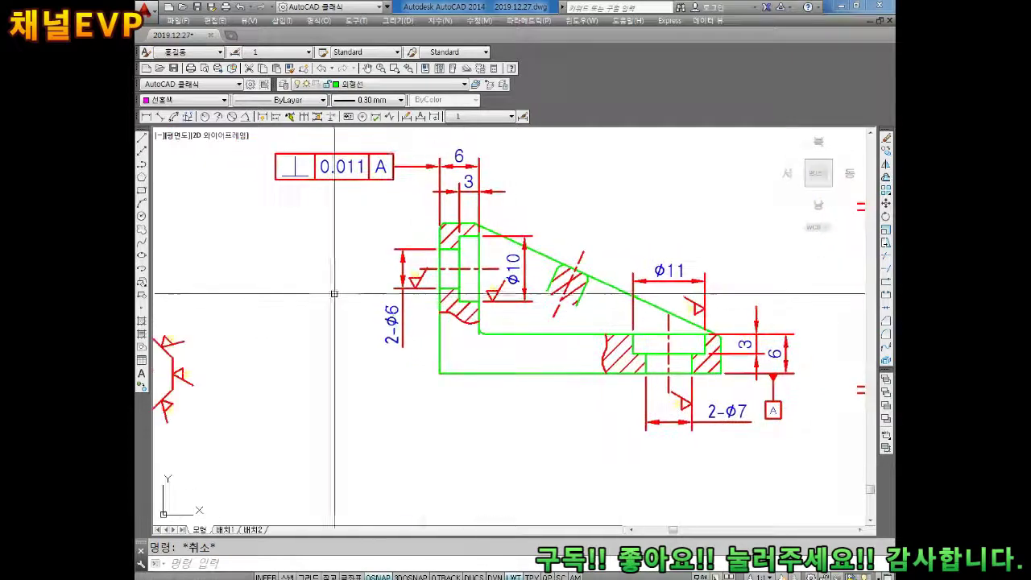
Copy the octagon's top W symbol to sit beside the 3 dimension.
scroll(334, 293, down, 2)
scroll(334, 293, down, 5)
scroll(553, 350, up, 4)
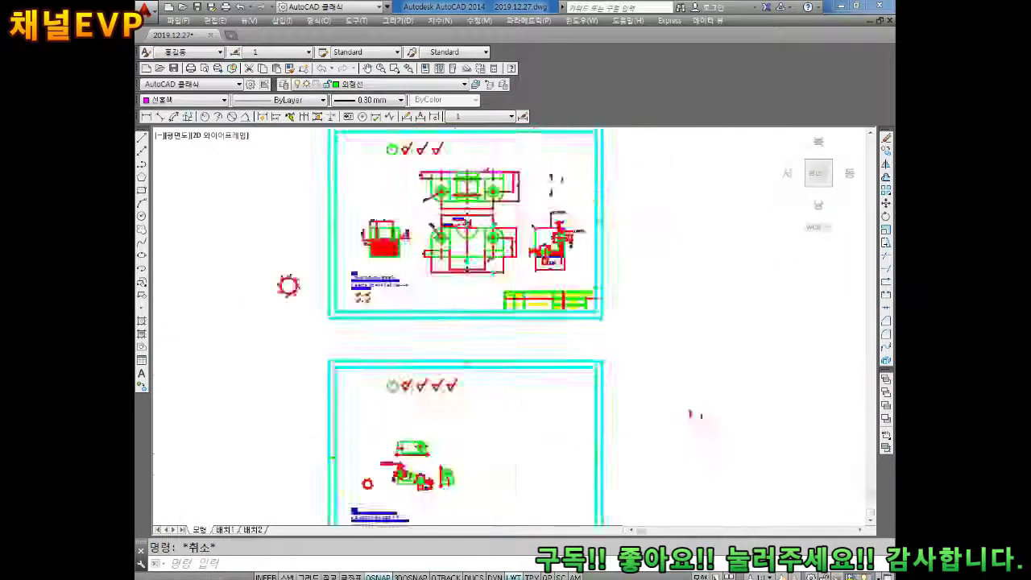
scroll(553, 349, up, 4)
scroll(553, 350, up, 3)
scroll(488, 276, up, 4)
scroll(468, 189, up, 2)
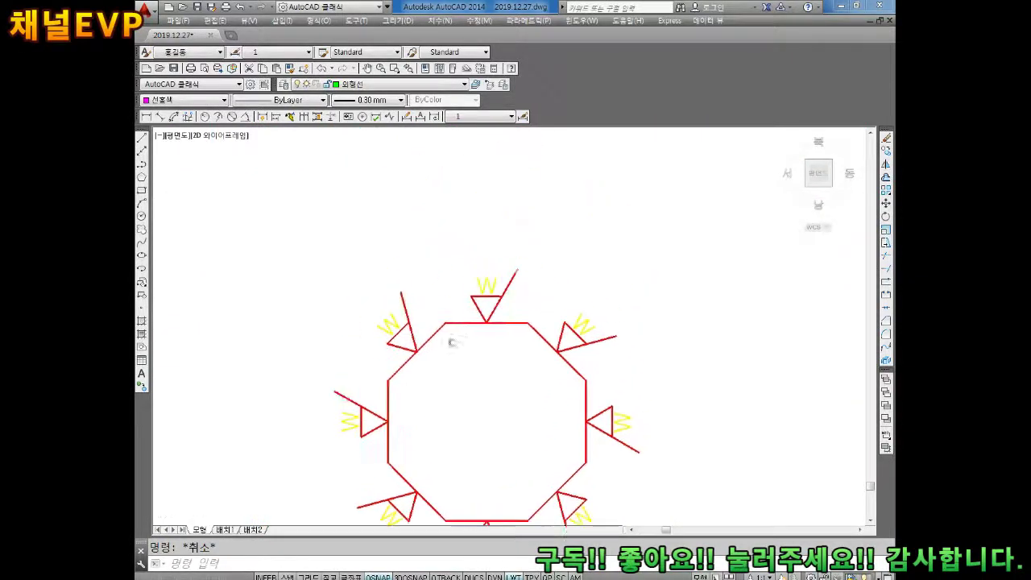
text(CO)
key(Return)
drag(539, 238, 469, 299)
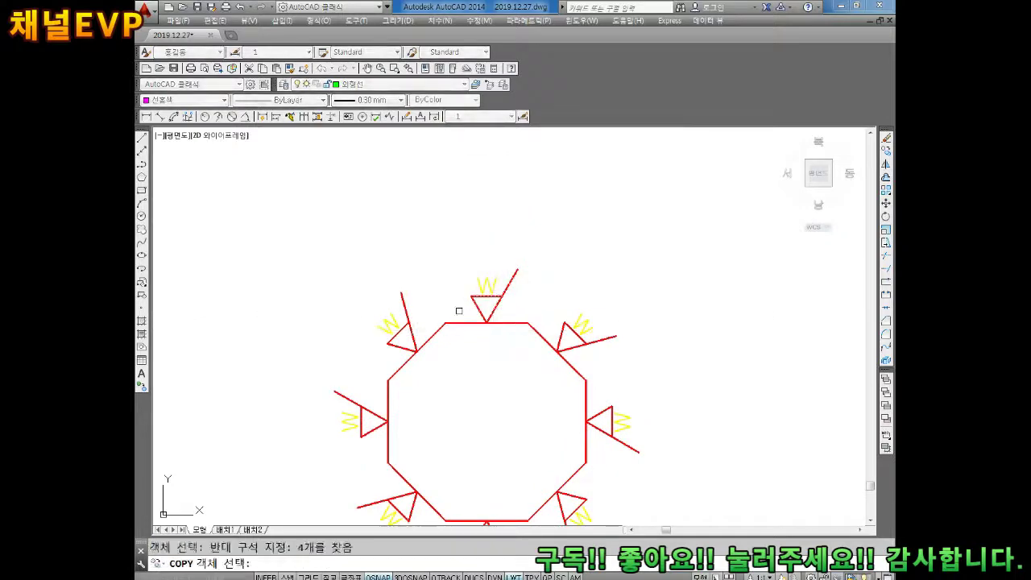
key(Return)
click(487, 322)
scroll(606, 302, down, 5)
scroll(615, 371, up, 5)
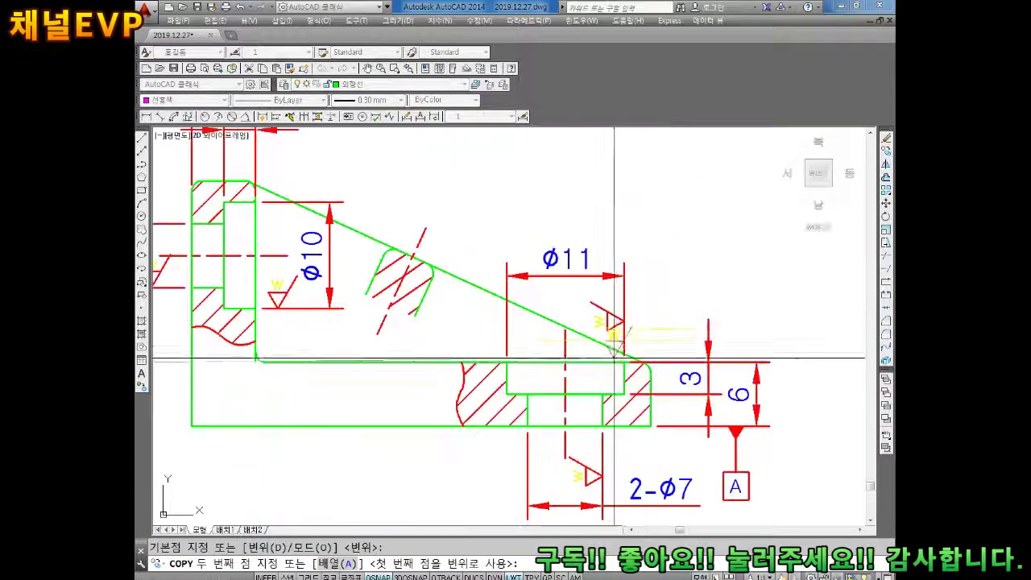
scroll(697, 393, up, 2)
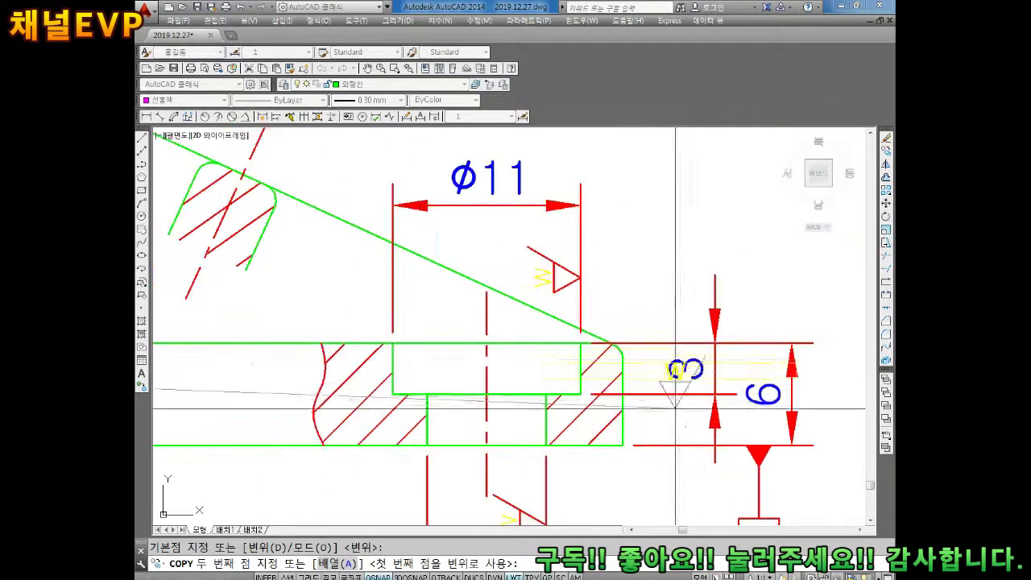
click(652, 394)
key(Return)
Change the new symbol's letter from W to X.
double_click(651, 357)
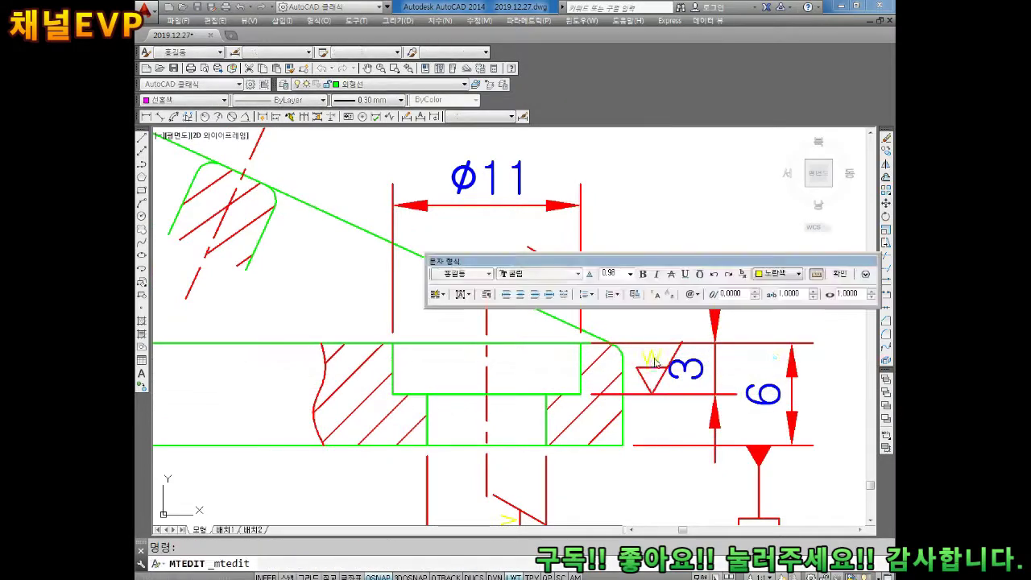
key(Escape)
scroll(668, 472, down, 3)
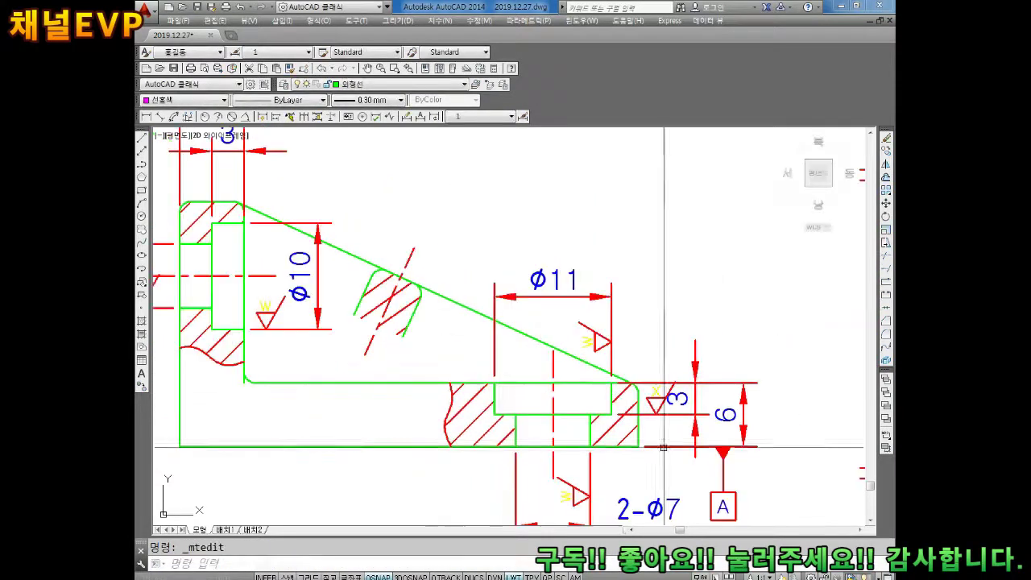
scroll(679, 368, up, 3)
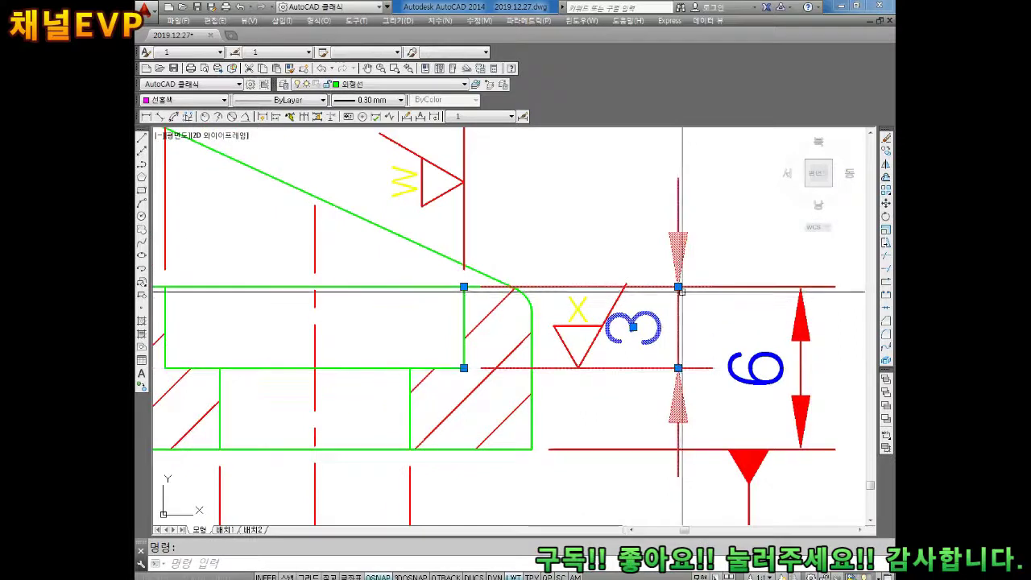
Try adjusting the 3 dimension's extension line, cancel, and recentre on the bracket's right end.
click(679, 286)
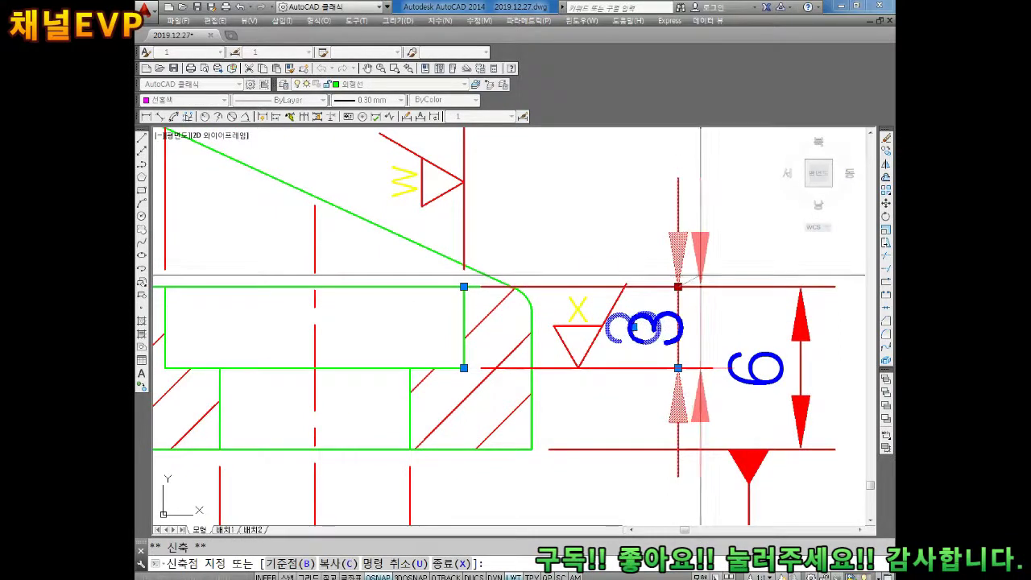
key(Escape)
scroll(743, 355, down, 3)
scroll(743, 355, up, 3)
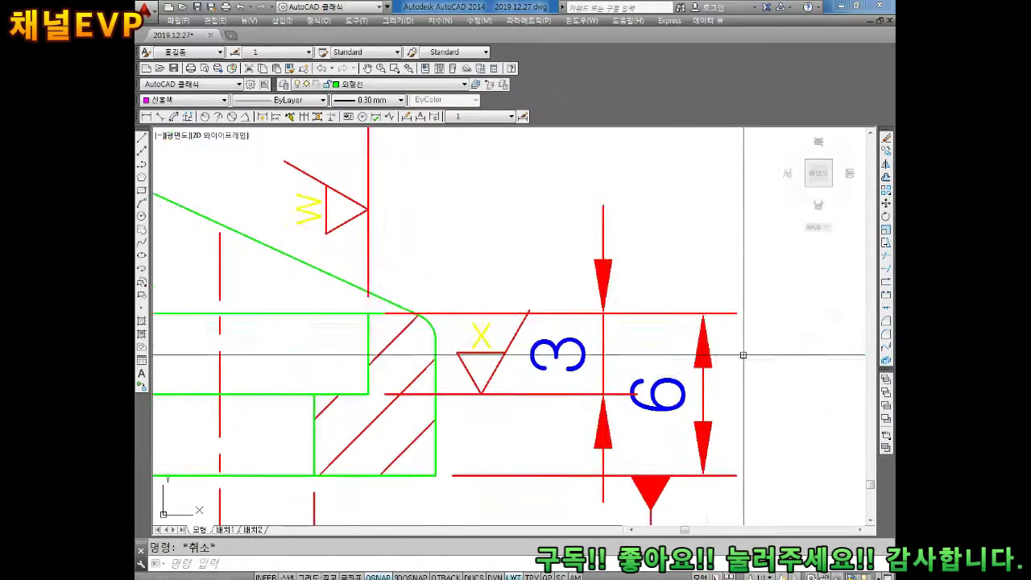
scroll(740, 361, down, 3)
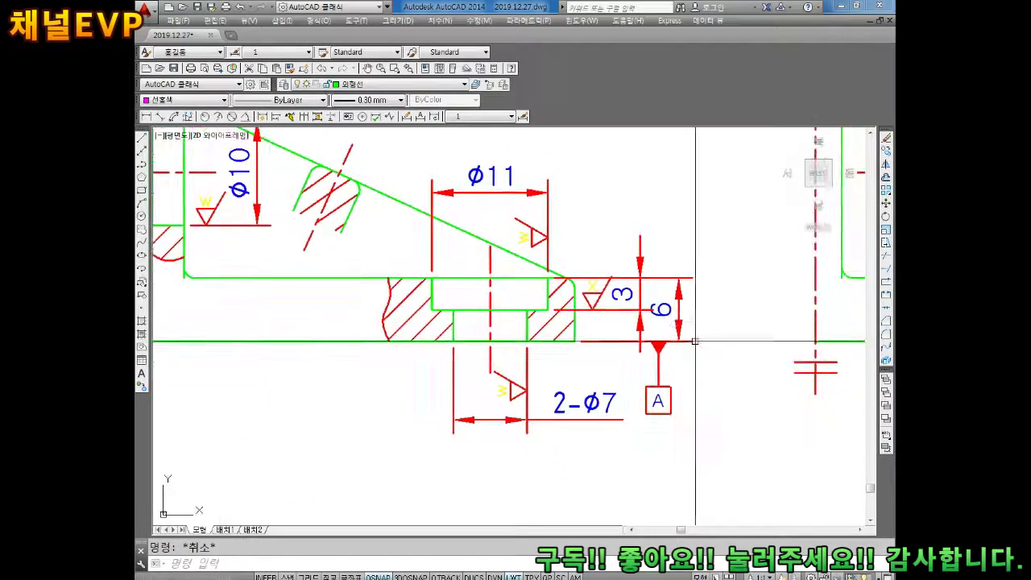
click(678, 342)
key(Escape)
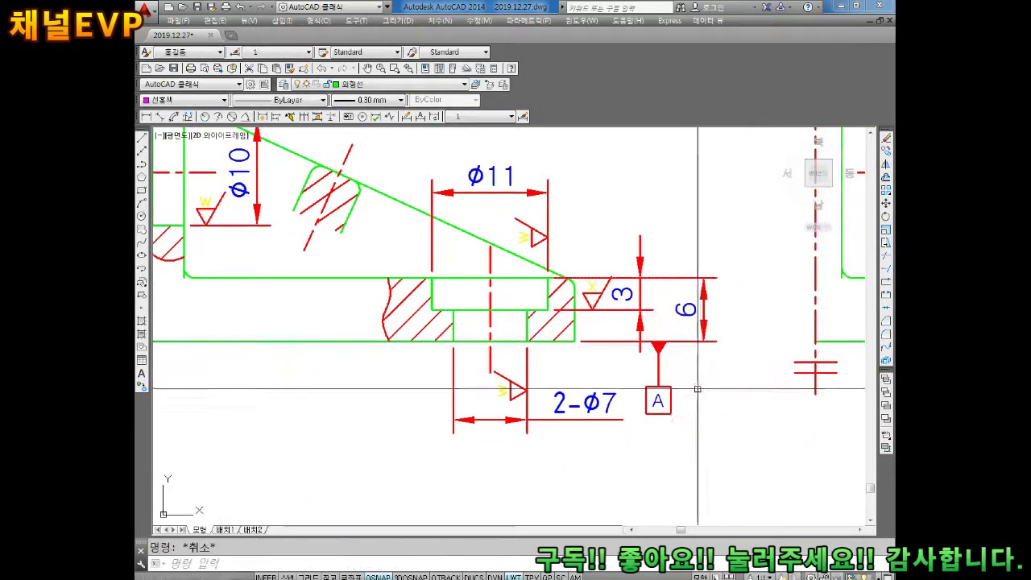
middle_drag(589, 346, 617, 364)
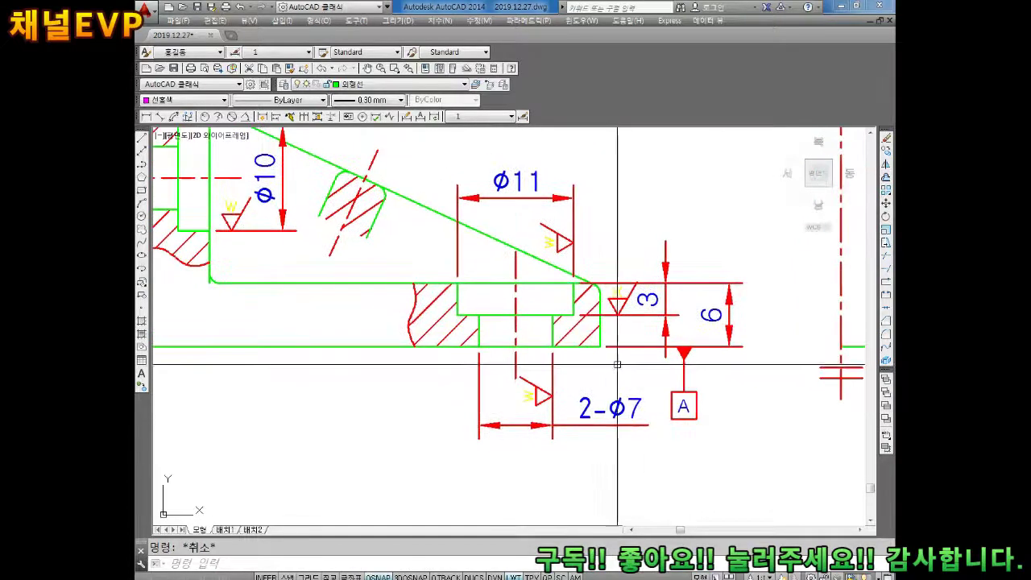
Copy the octagon's bottom W roughness symbol onto the bracket's bottom face beside datum A.
scroll(613, 365, down, 3)
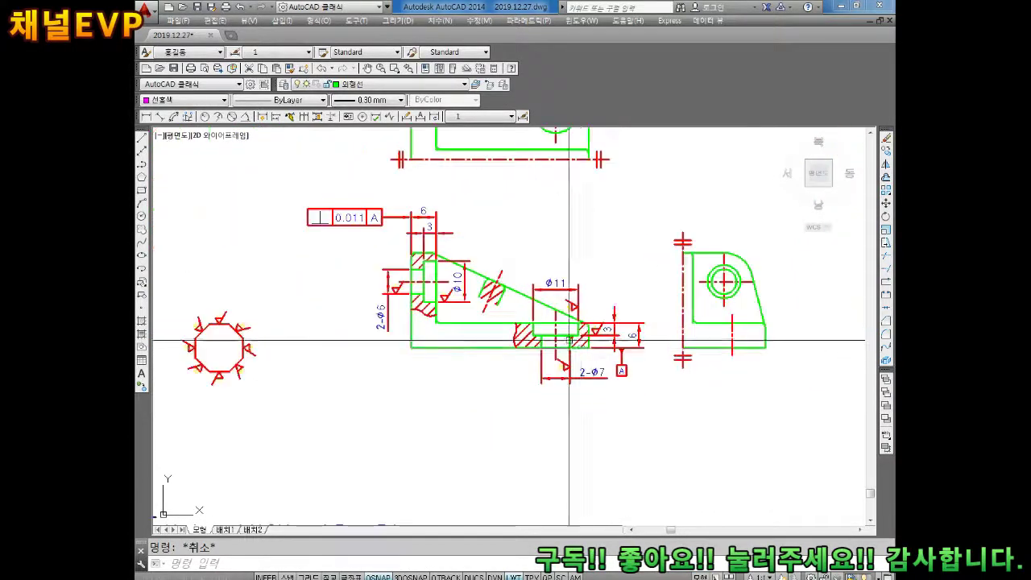
middle_drag(300, 356, 357, 328)
scroll(298, 343, up, 3)
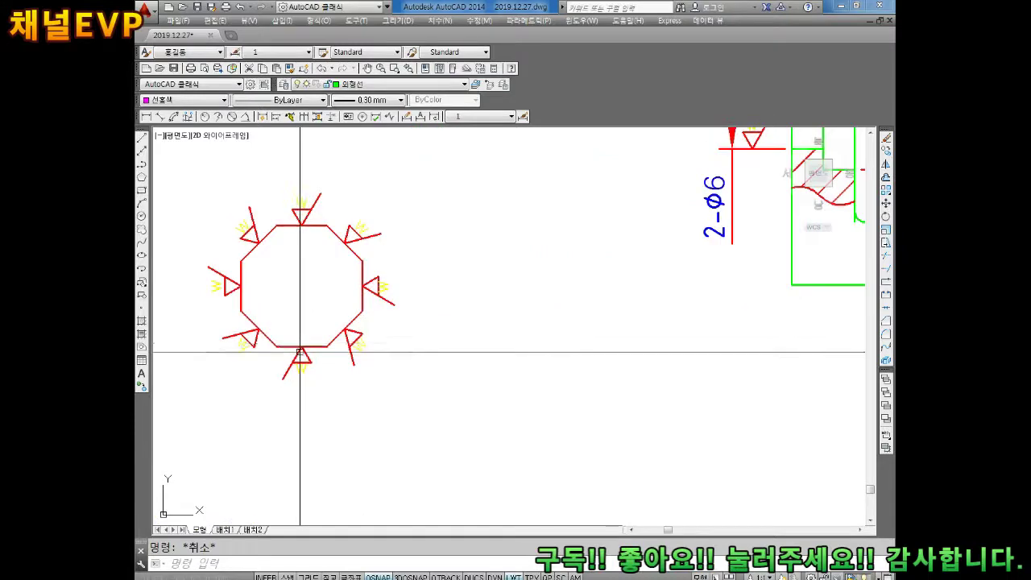
text(c)
key(Return)
scroll(300, 352, up, 2)
drag(330, 374, 295, 339)
key(Return)
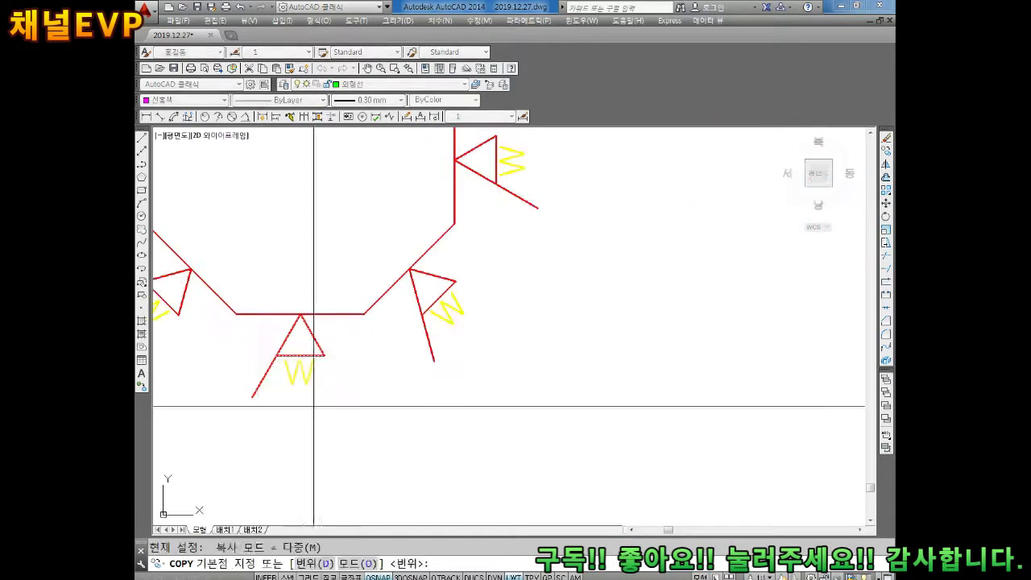
click(300, 314)
scroll(428, 315, down, 3)
scroll(564, 338, up, 3)
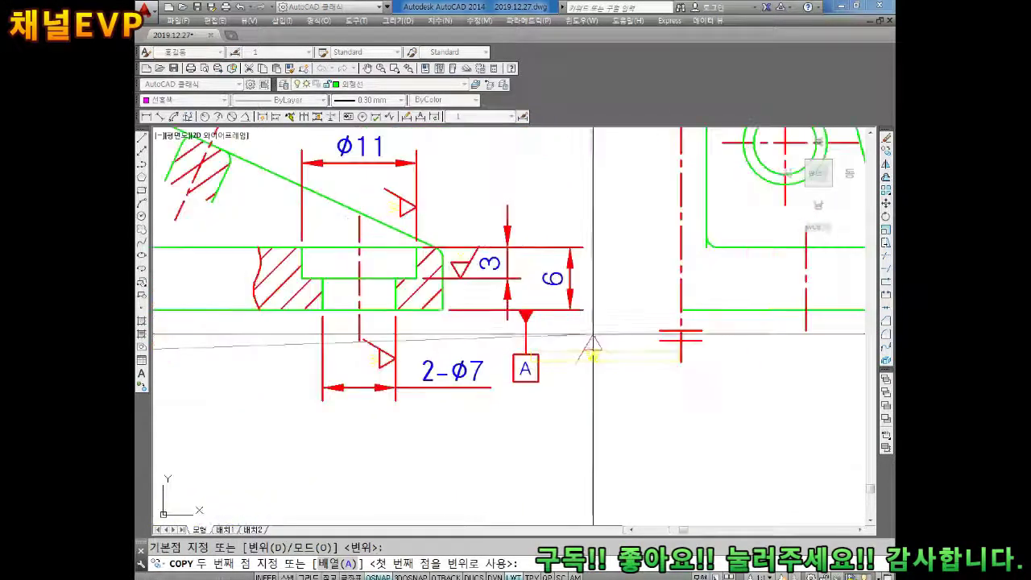
scroll(500, 334, up, 1)
click(473, 332)
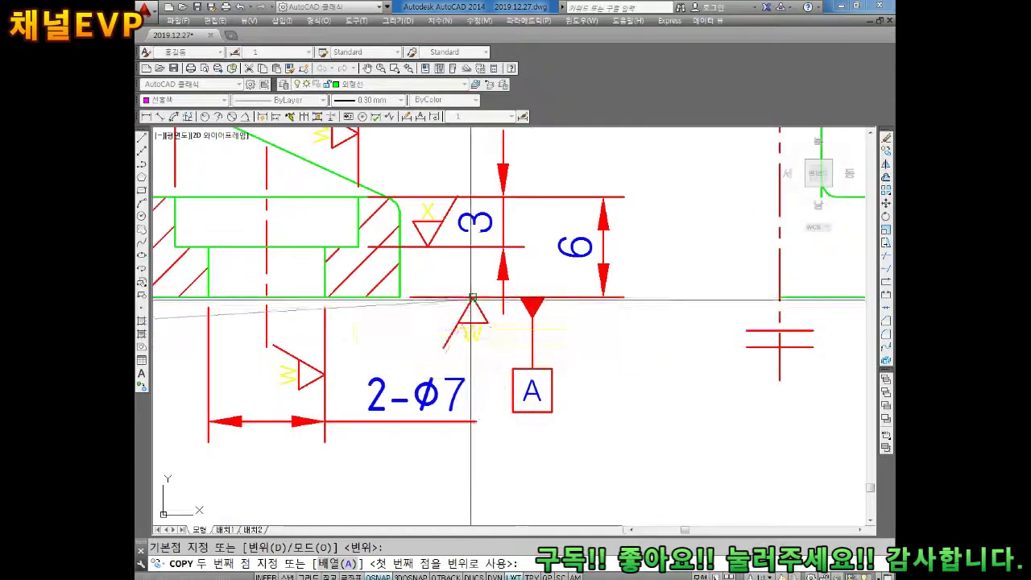
key(Escape)
double_click(471, 333)
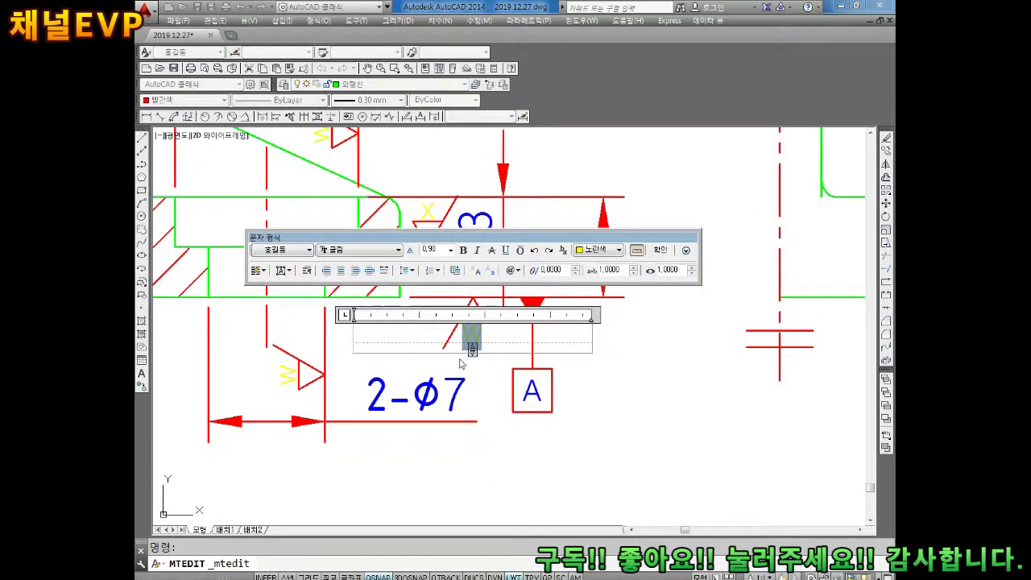
key(Escape)
Pan the drawing to show the datum A box and the spare roughness symbols.
scroll(715, 347, down, 4)
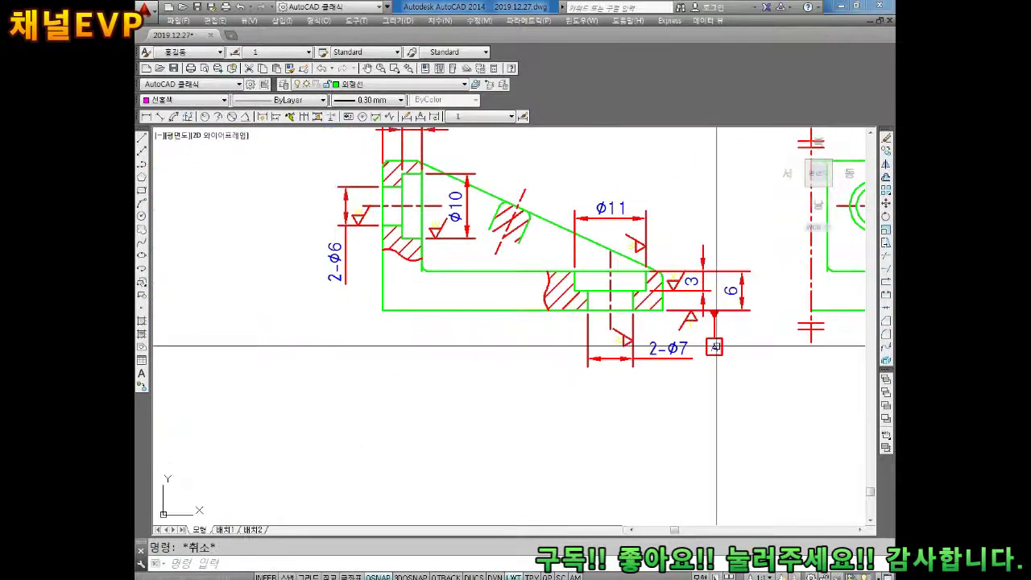
middle_drag(715, 348, 663, 370)
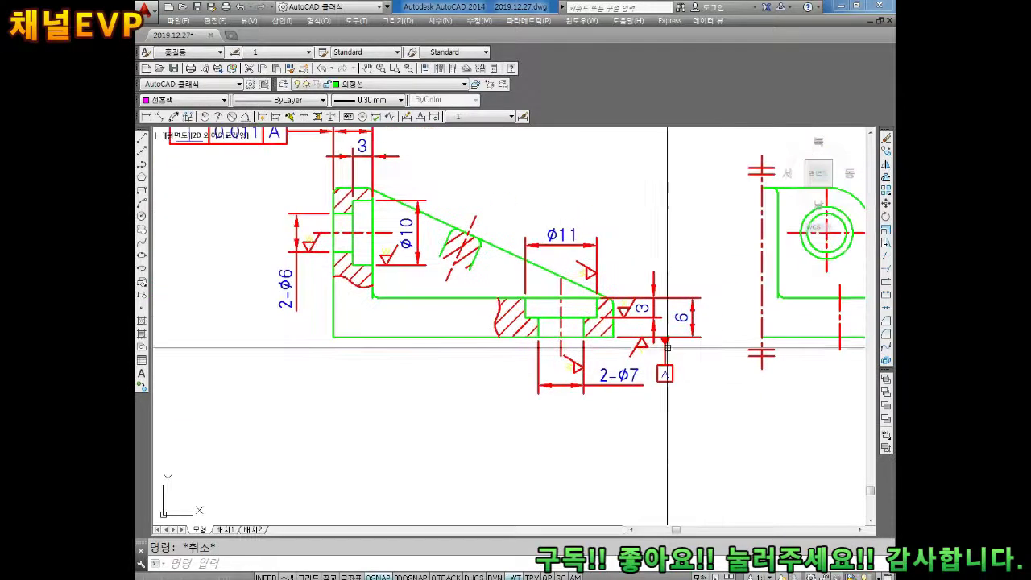
middle_drag(442, 299, 483, 370)
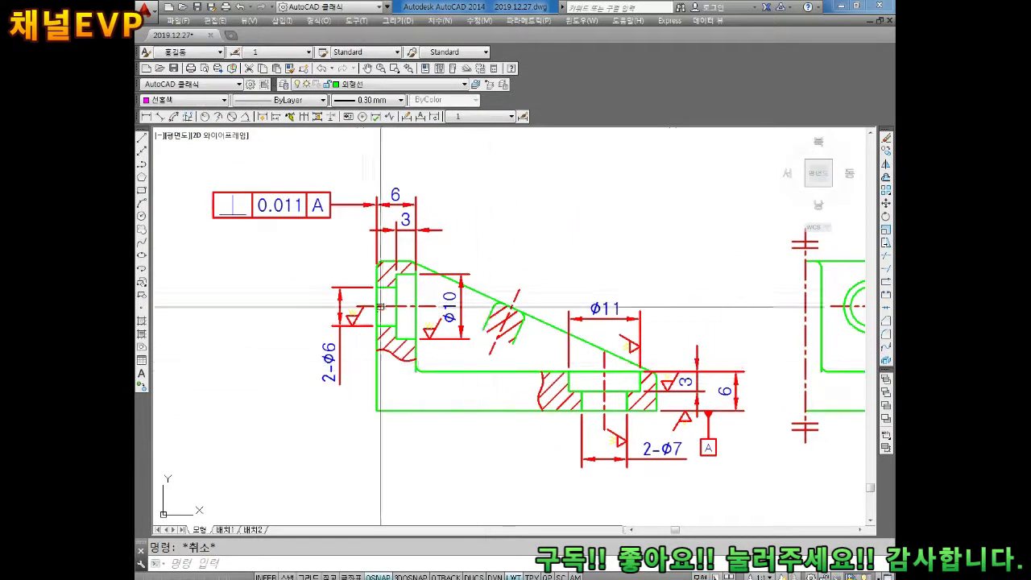
middle_drag(380, 307, 417, 306)
middle_drag(306, 376, 343, 357)
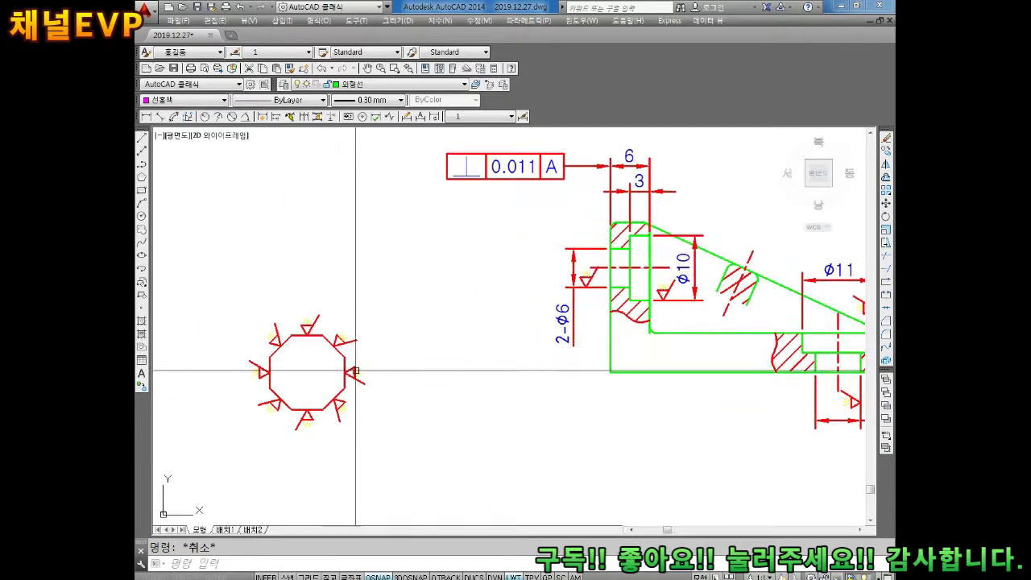
Copy a roughness symbol from the octagon to a spot above the top hole.
scroll(355, 372, up, 2)
middle_drag(362, 375, 447, 378)
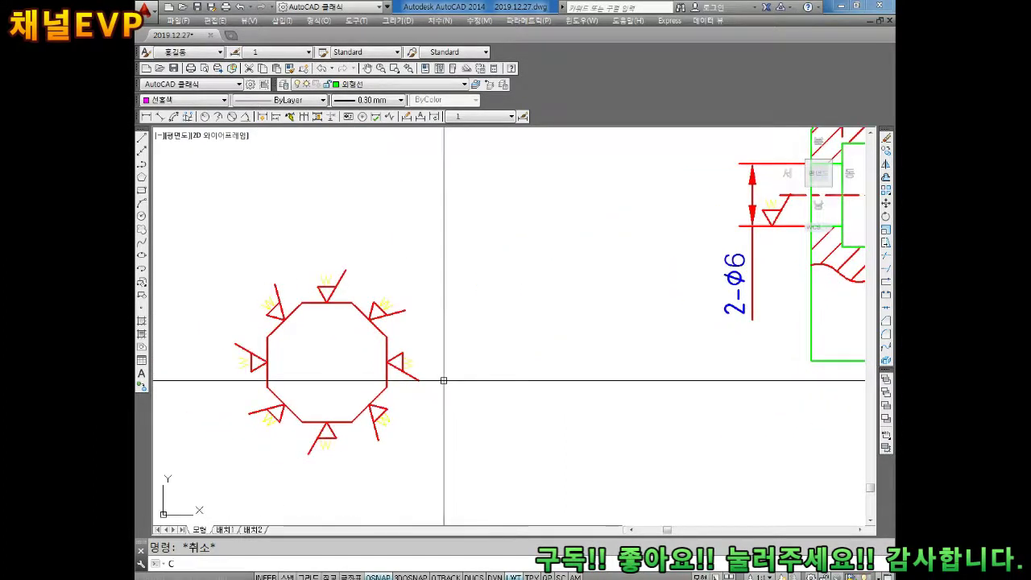
click(424, 349)
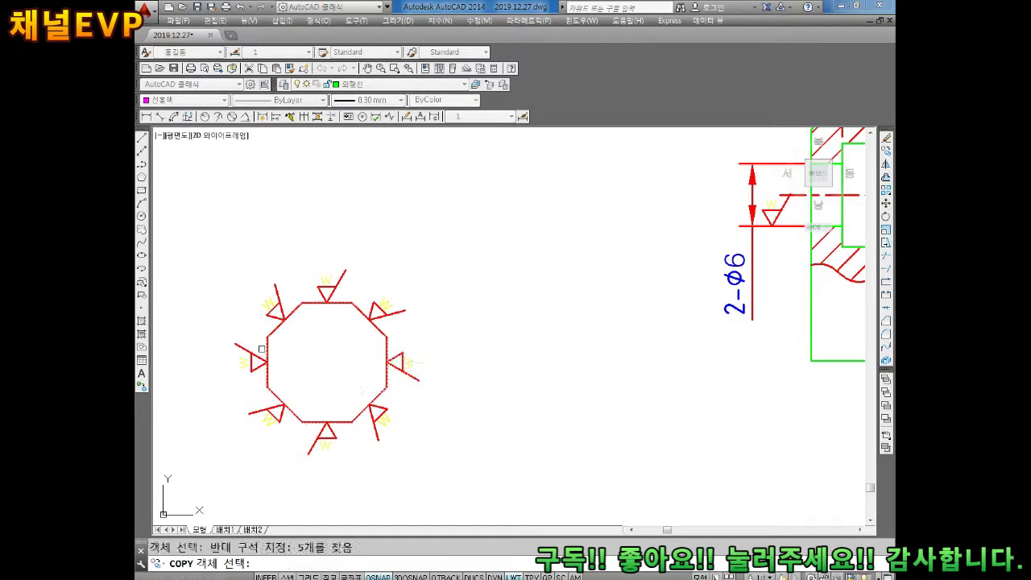
key(Escape)
key(Return)
click(423, 340)
click(240, 380)
key(Return)
click(267, 362)
scroll(553, 315, up, 3)
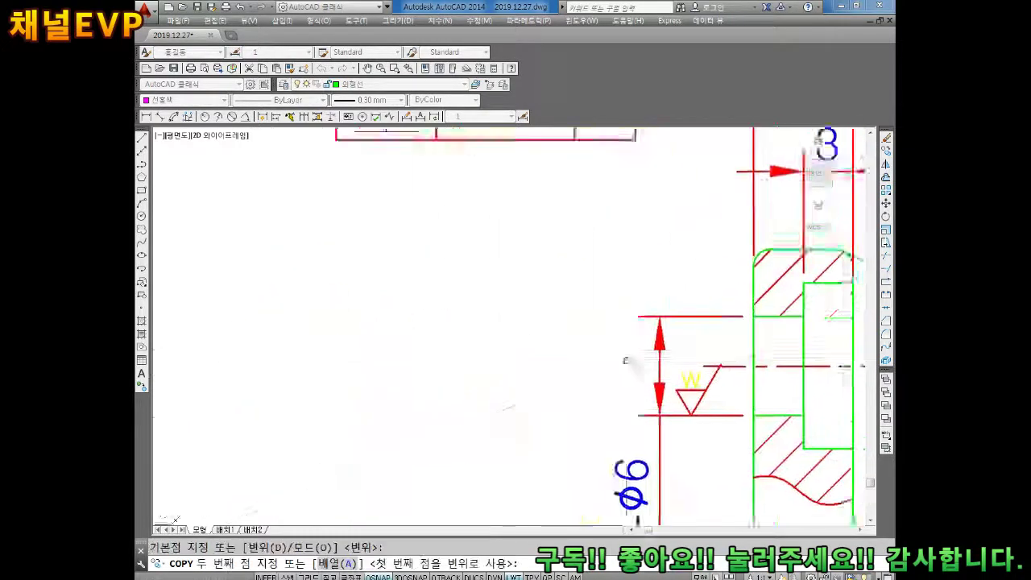
scroll(670, 310, up, 1)
click(594, 330)
key(Return)
Move the left and right roughness symbols onto the 6 dimension's extension lines.
scroll(577, 343, up, 1)
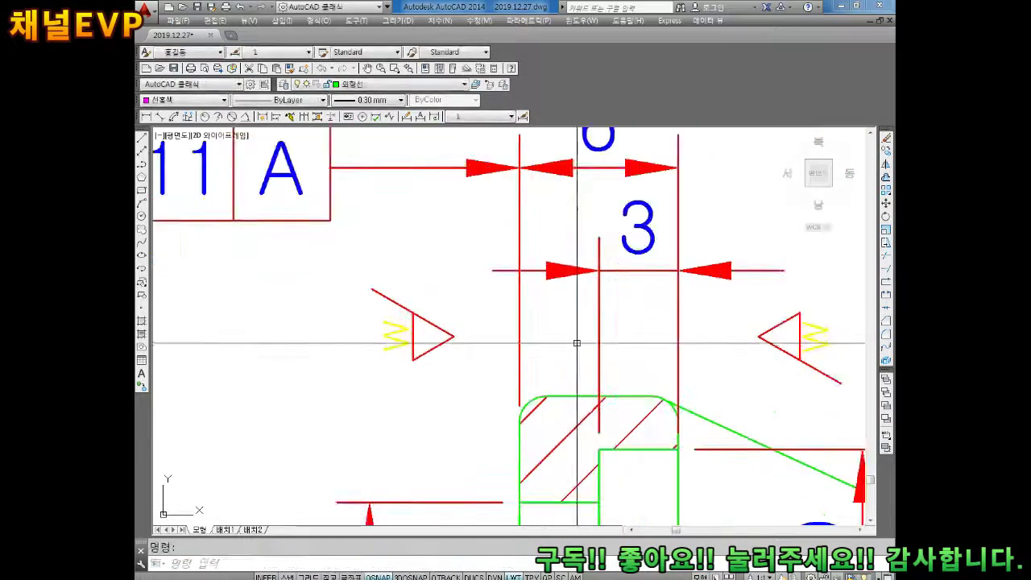
text(m)
key(Return)
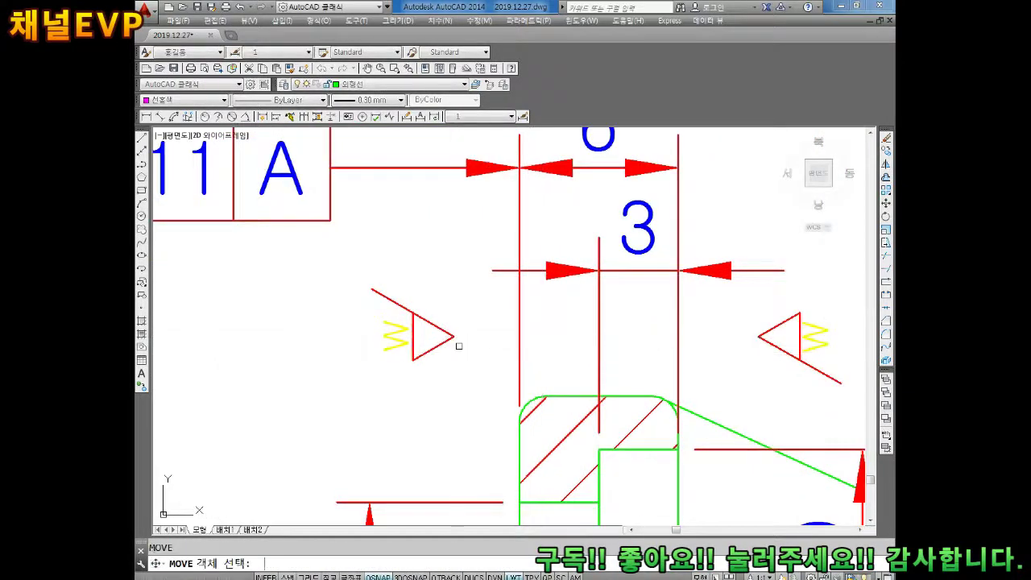
click(456, 345)
click(365, 398)
click(454, 337)
click(520, 337)
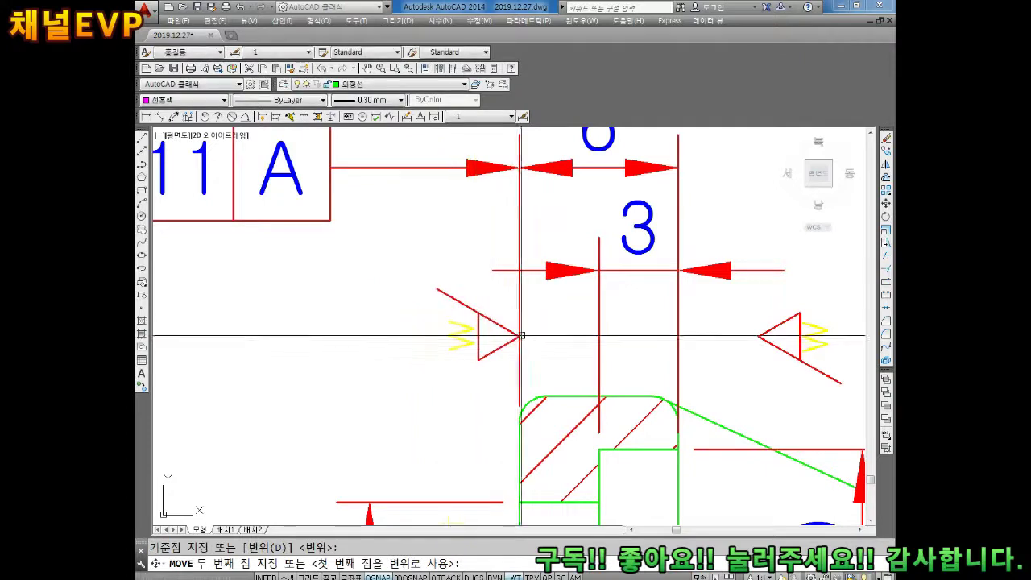
key(Return)
middle_drag(842, 300, 749, 306)
click(749, 306)
click(654, 367)
key(Return)
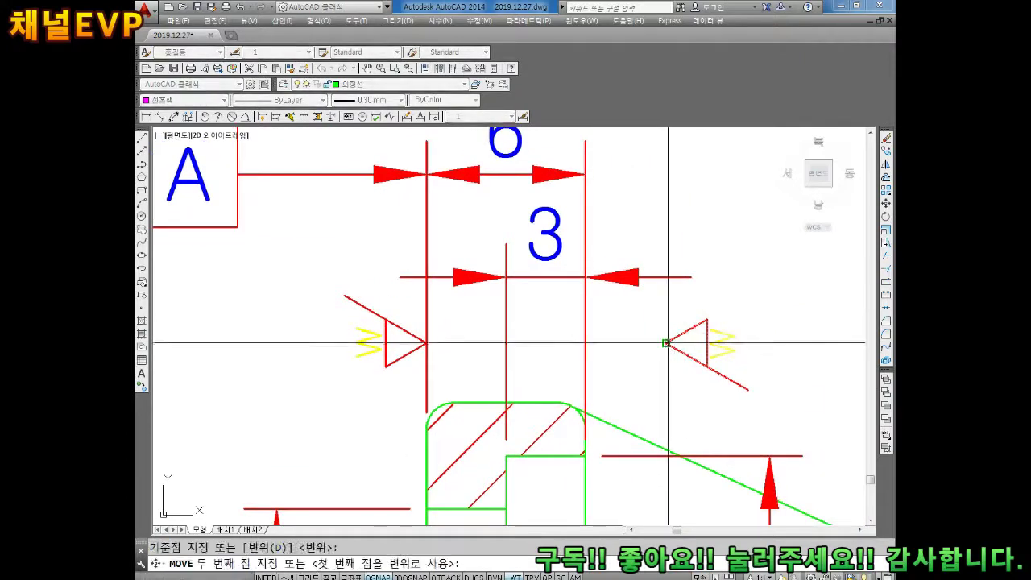
click(666, 342)
click(585, 343)
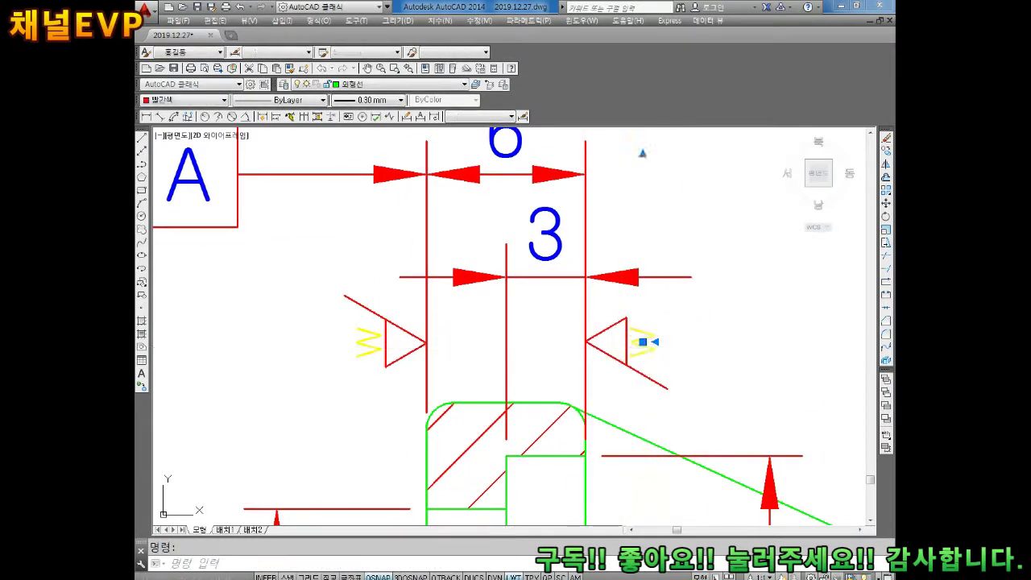
Change the letter on both extension-line roughness symbols from W to X.
double_click(643, 342)
text(X)
click(720, 428)
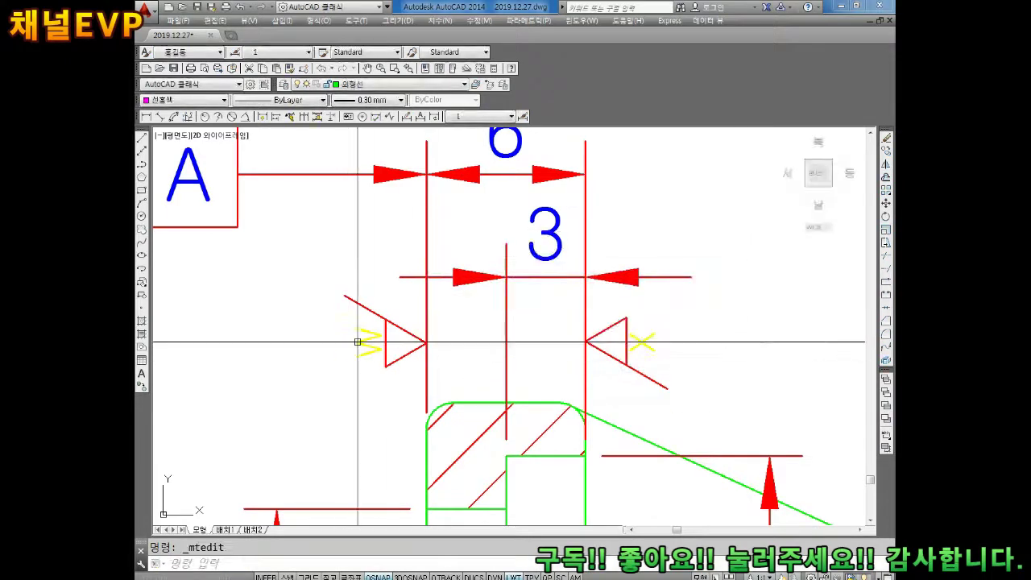
double_click(357, 342)
text(X)
click(720, 428)
scroll(525, 345, down, 1)
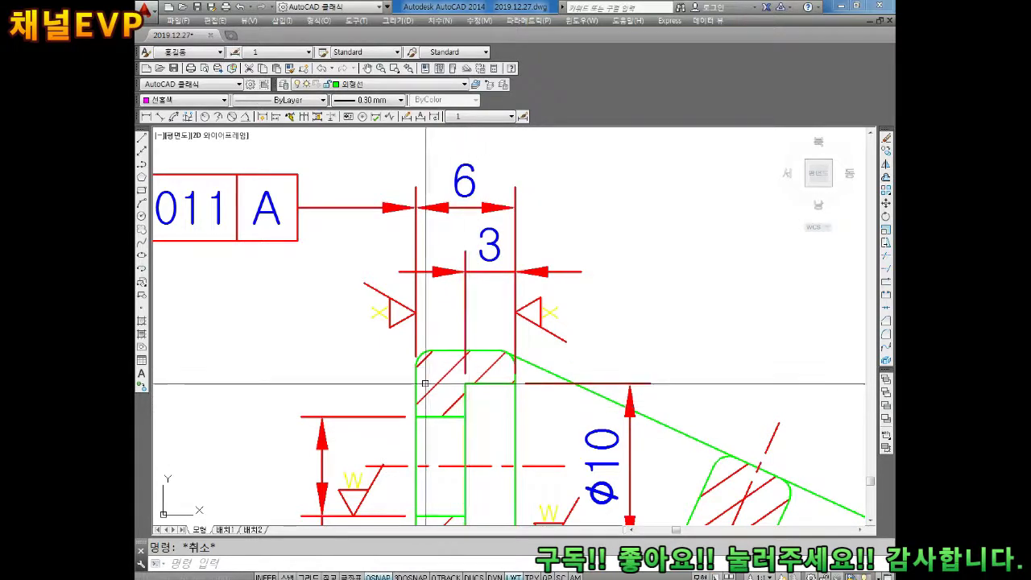
scroll(421, 360, down, 3)
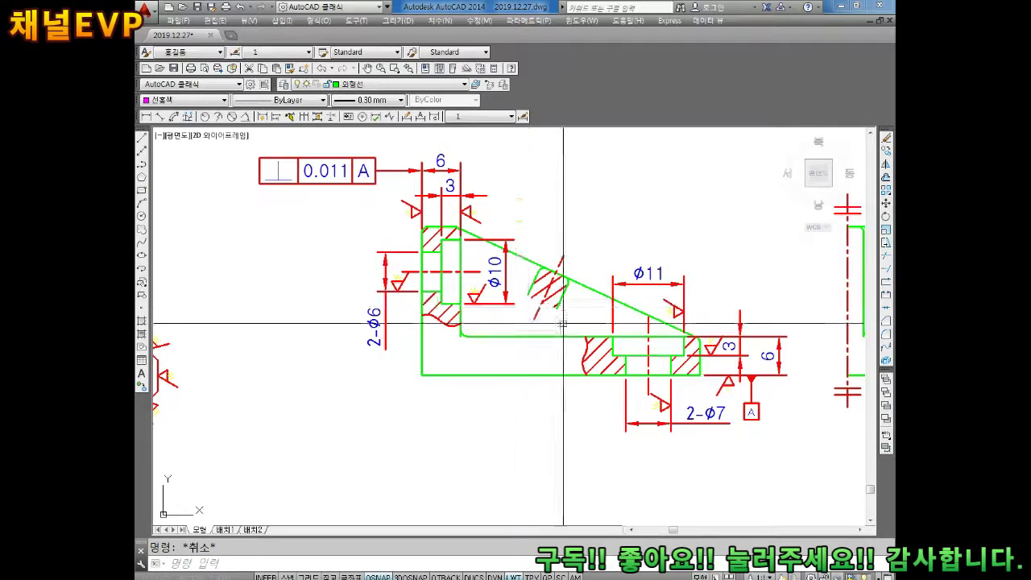
Scale the 0.011 A tolerance frame by a factor of 0.8.
mouse_move(344, 223)
middle_down()
mouse_move(317, 249)
mouse_move(344, 276)
middle_up()
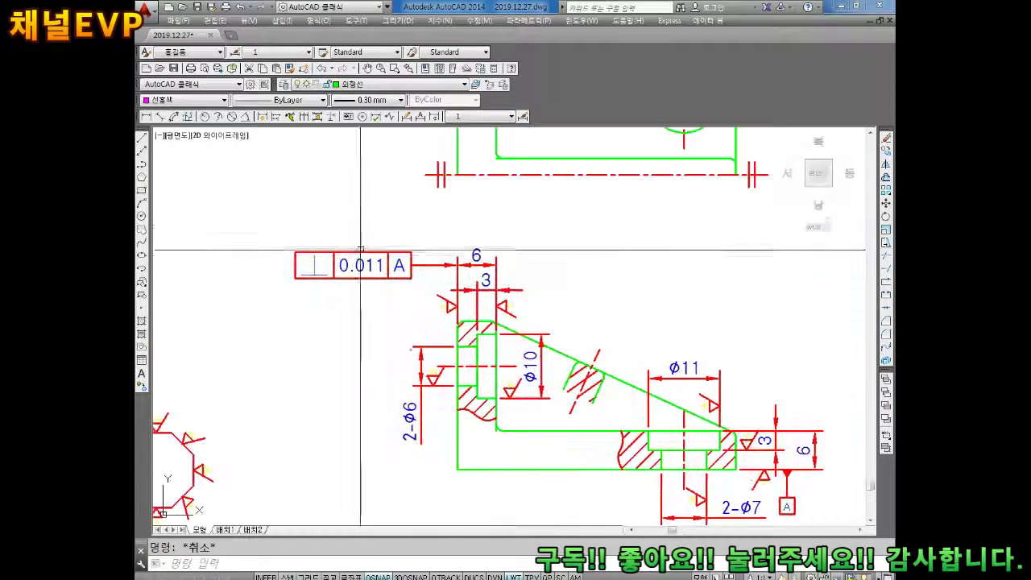
click(344, 276)
key(Escape)
text(SC)
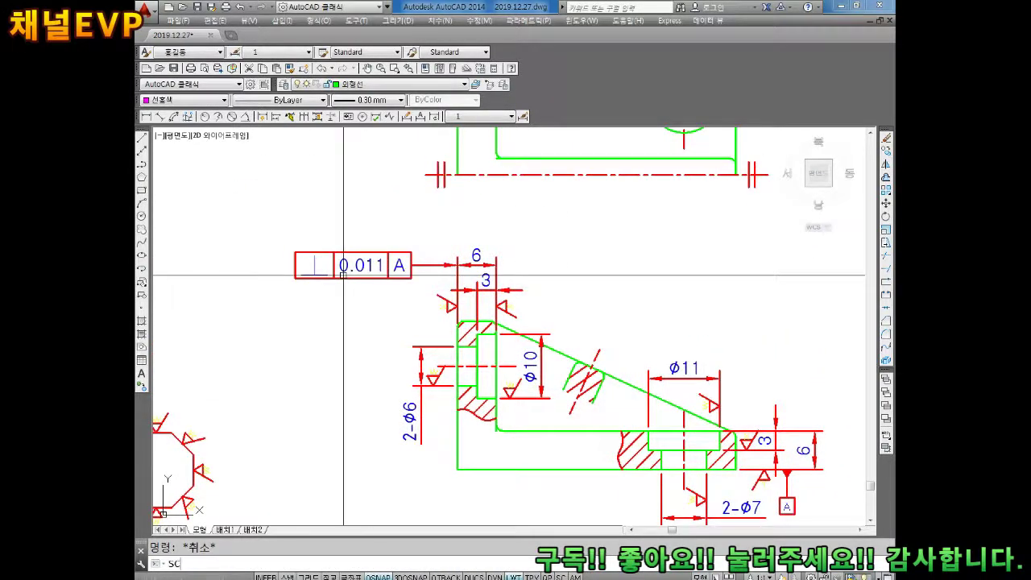
key(Return)
click(306, 266)
key(Return)
click(352, 257)
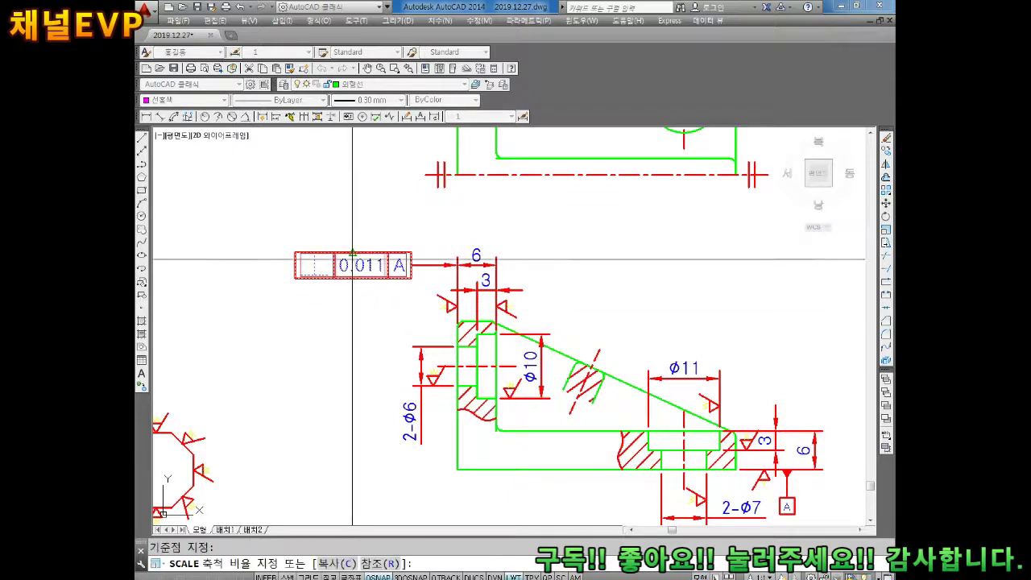
text(0.8)
key(Return)
Move the tolerance frame by its right end onto the leader arrow tip.
middle_drag(431, 256, 418, 260)
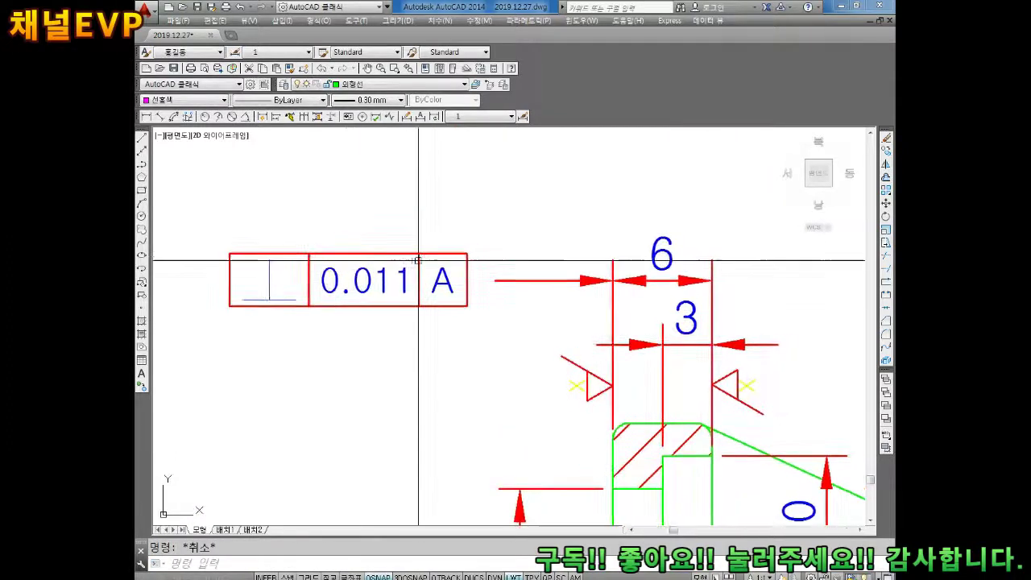
text(m)
key(Return)
click(446, 221)
click(410, 347)
key(Return)
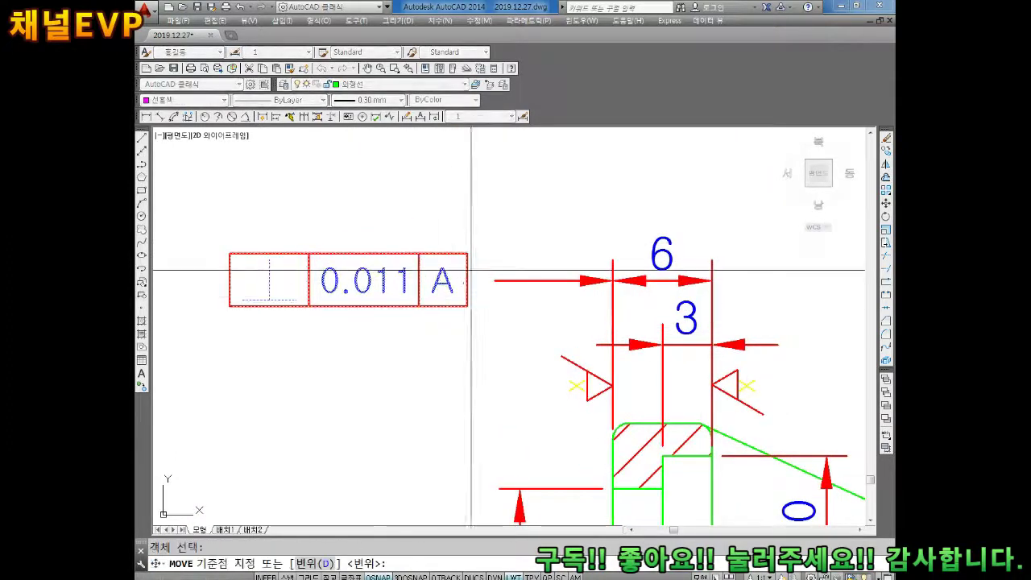
click(466, 280)
click(495, 282)
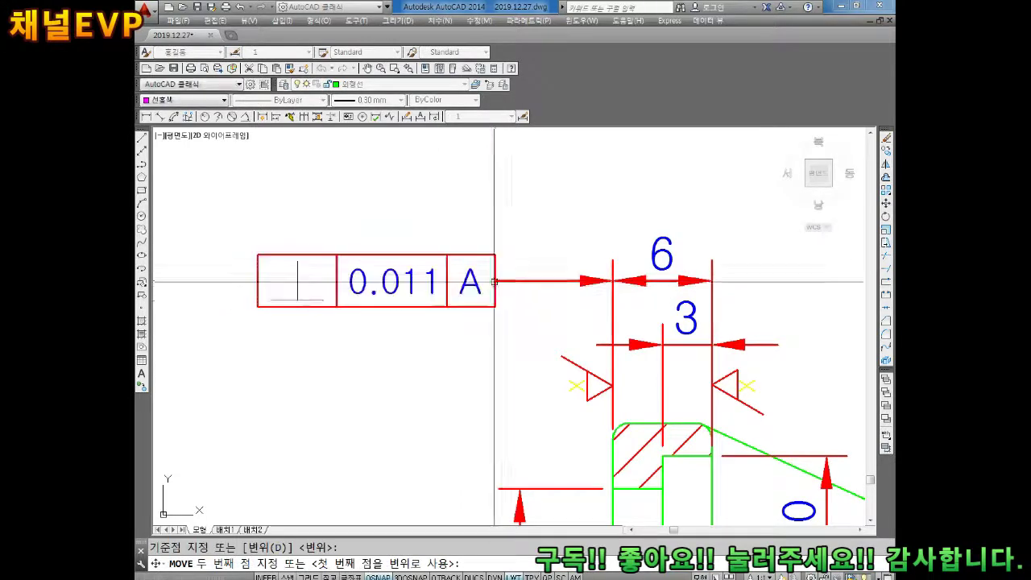
key(Escape)
scroll(492, 286, down, 6)
middle_drag(715, 337, 678, 387)
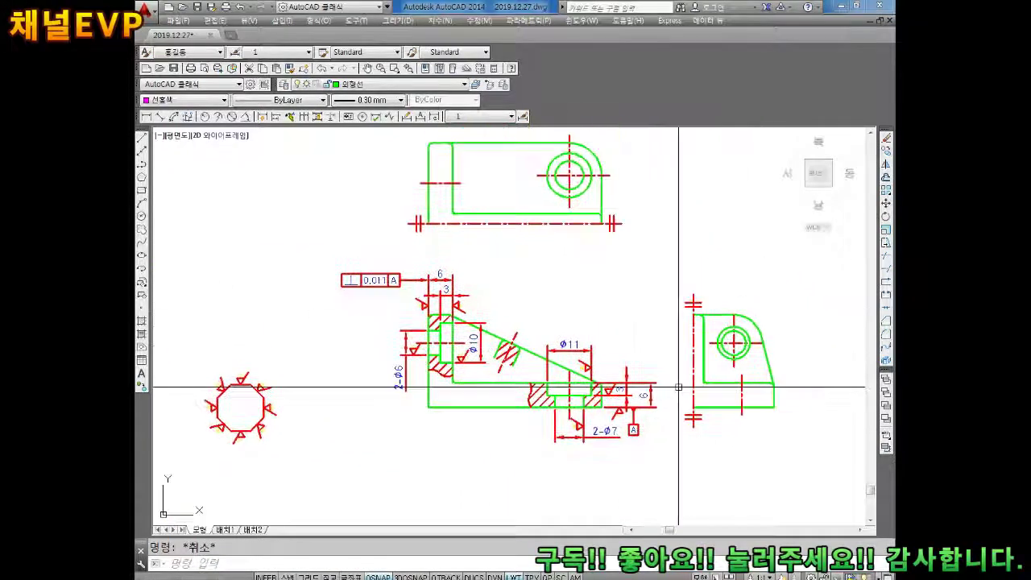